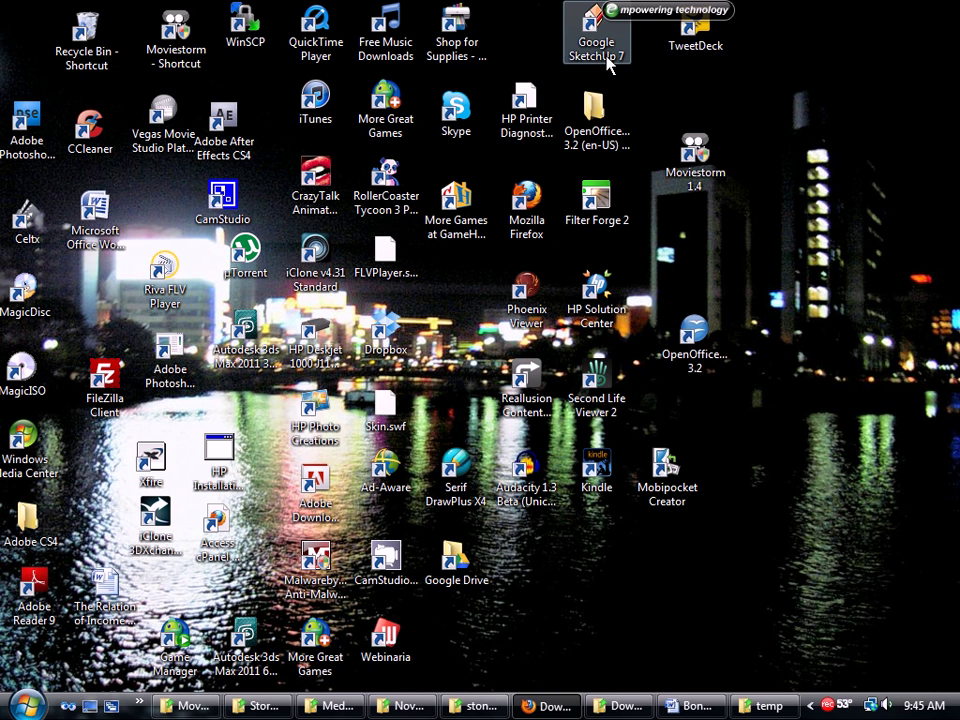
- Launch Google SketchUp 7 and start a new model with the Simple Template - Meters
left_click(598, 40)
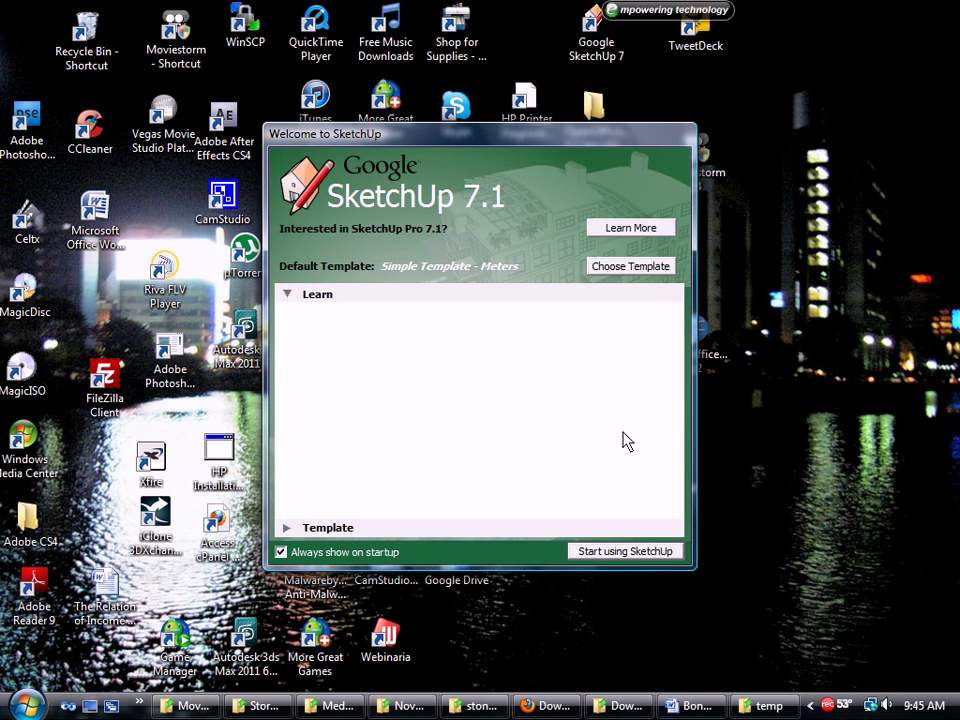
left_click(624, 268)
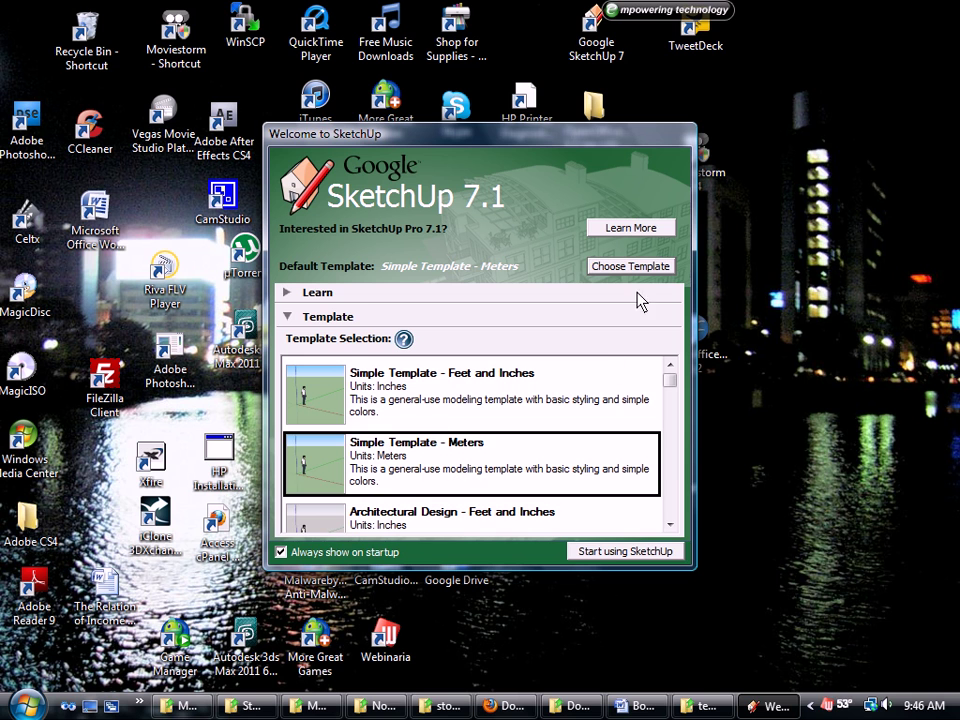
left_click(603, 551)
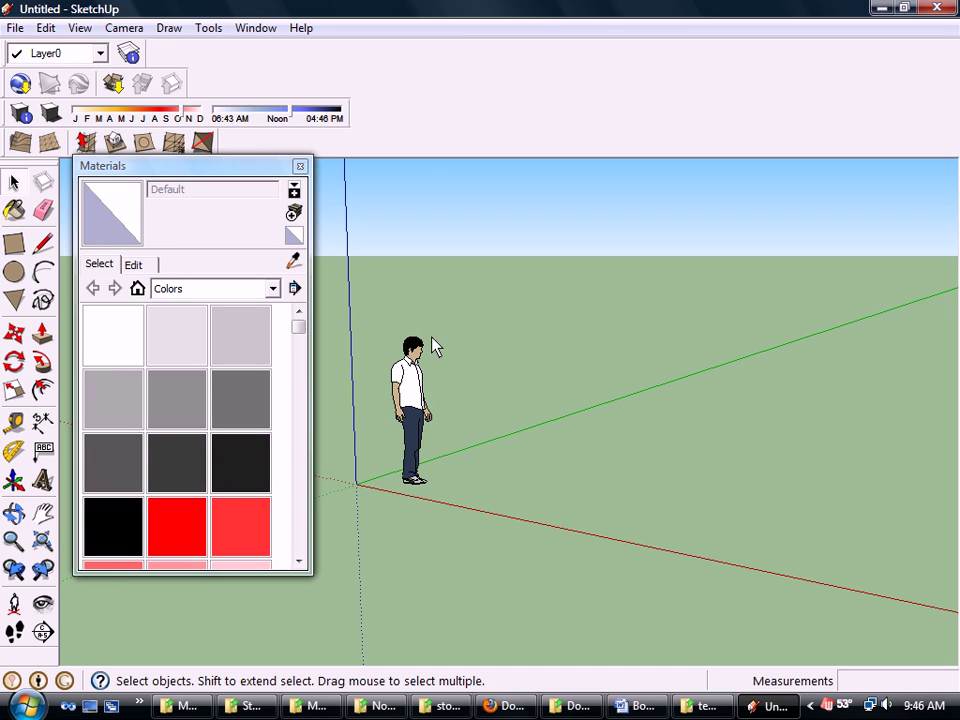
- Orbit and zoom the view in toward the default person figure at the origin
middle_click_drag(377, 360, 624, 407)
middle_click_drag(452, 326, 405, 465)
scroll(454, 467, "up", 3)
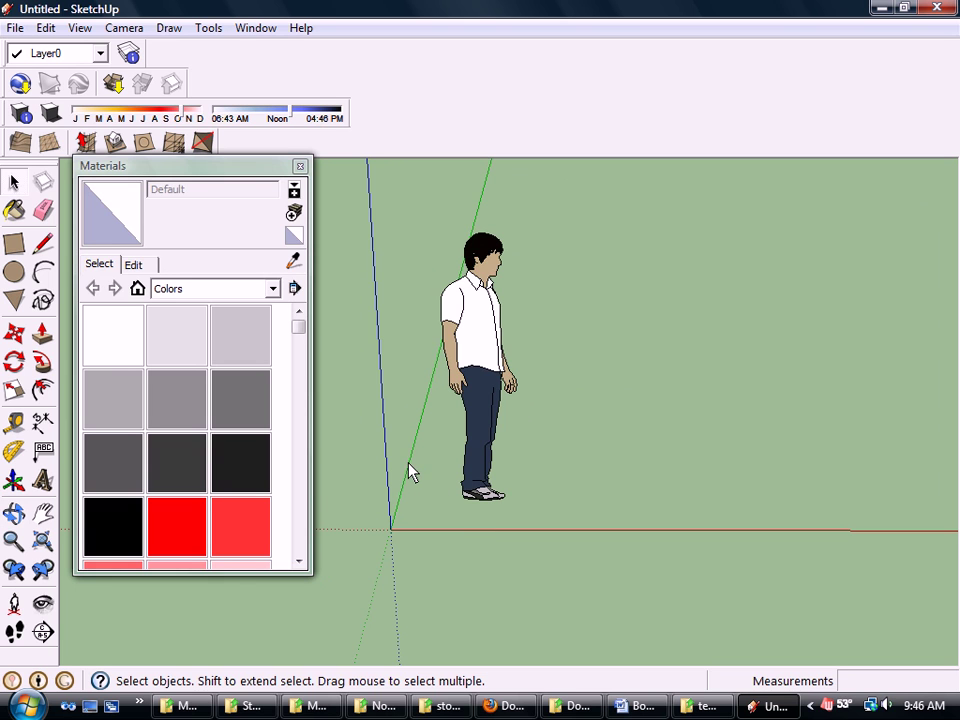
left_click(14, 243)
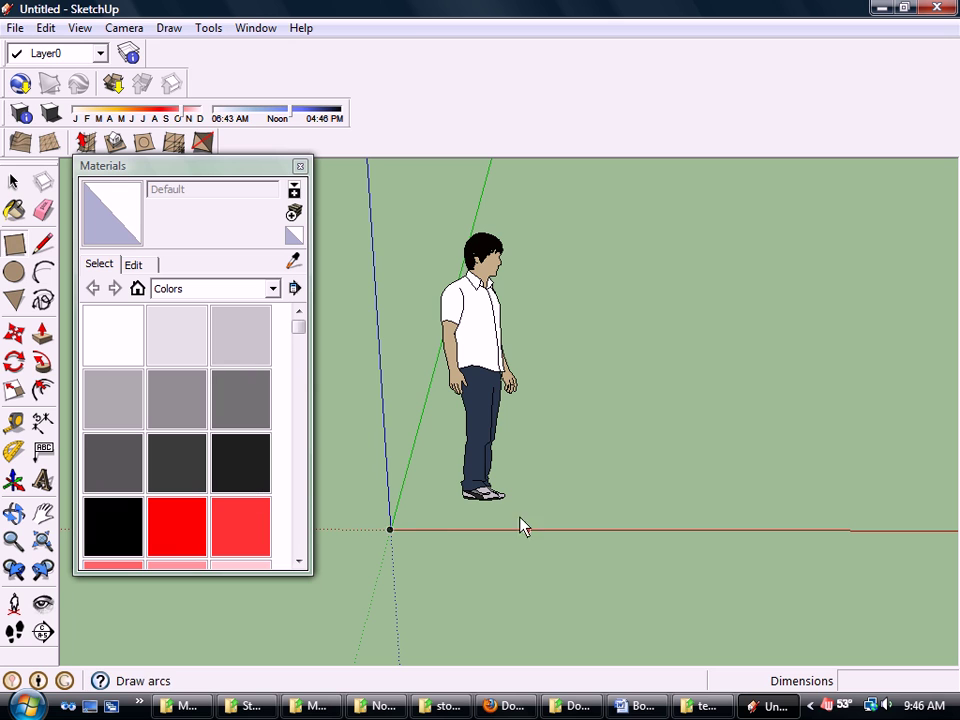
- Draw a 1,1 rectangle on the ground with its first corner at the origin
left_click(390, 530)
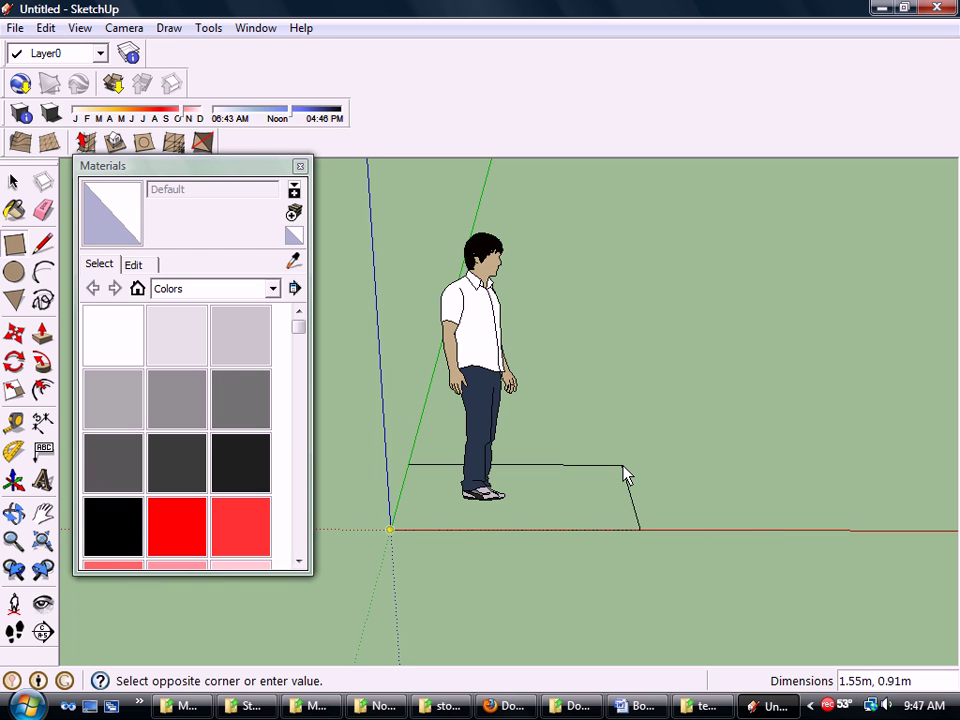
type("1, 1")
key("Return")
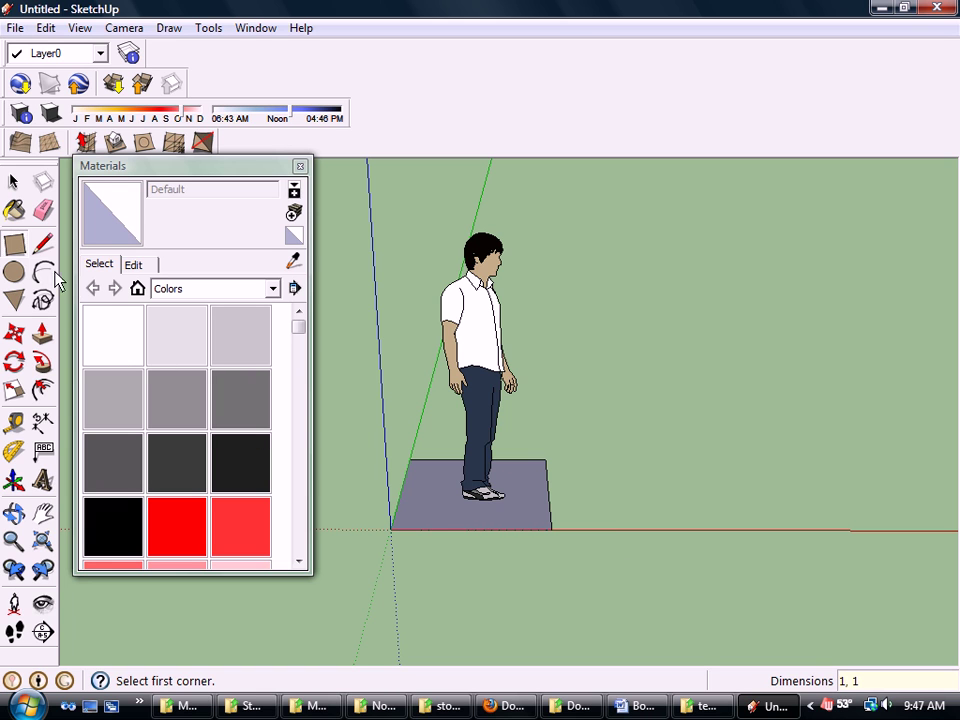
- Push/pull the square up 1 m into a cube and orbit to view it from a corner
left_click(45, 336)
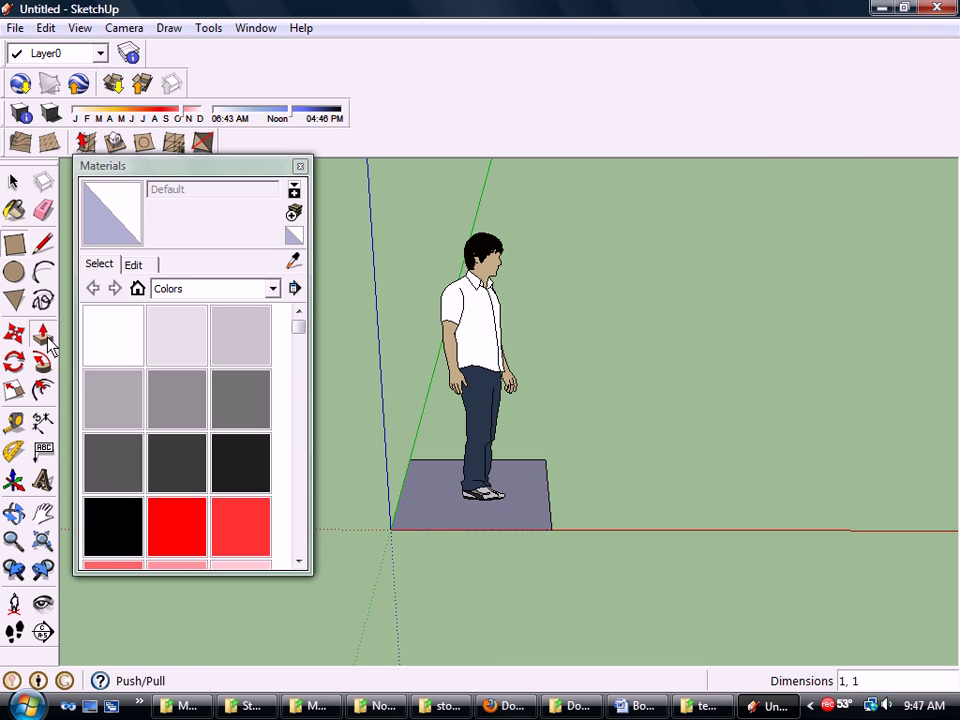
left_click(445, 487)
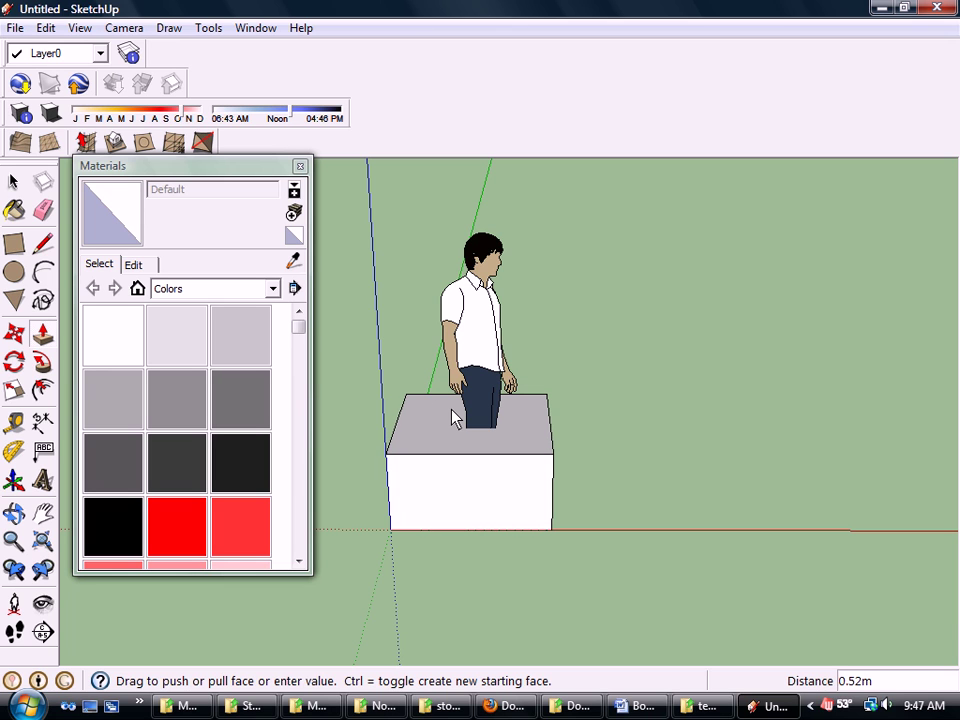
type("1")
key("Return")
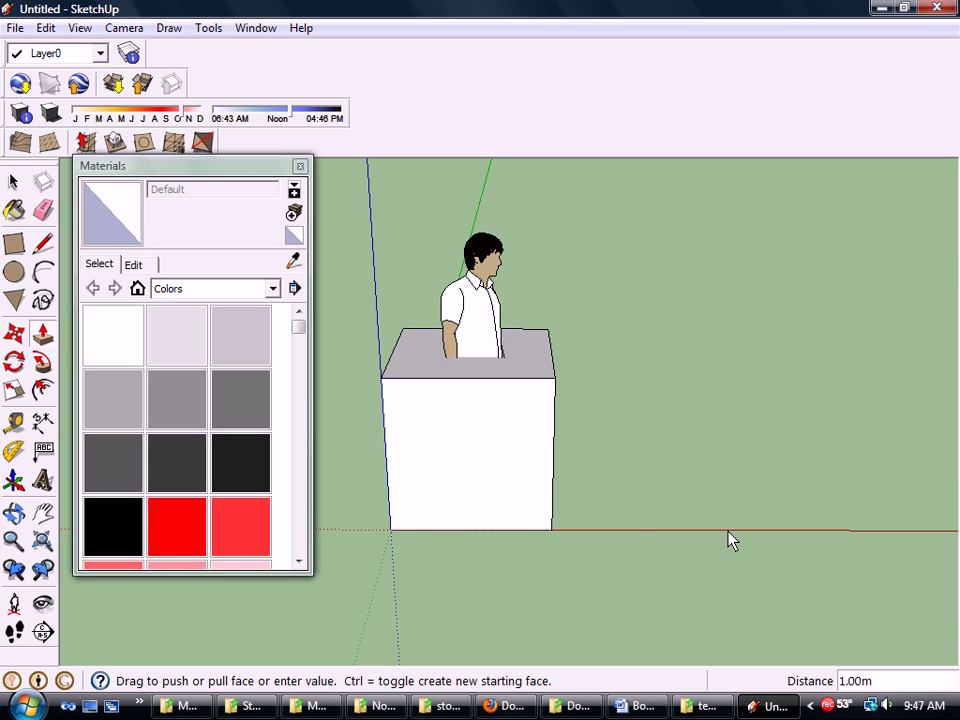
mouse_move(733, 541)
middle_mouse_down()
mouse_move(420, 557)
mouse_move(744, 574)
middle_mouse_up()
mouse_move(381, 536)
middle_mouse_down()
mouse_move(800, 537)
mouse_move(454, 566)
mouse_move(298, 538)
mouse_move(615, 540)
mouse_move(924, 514)
mouse_move(439, 527)
mouse_move(420, 538)
mouse_move(643, 541)
mouse_move(540, 549)
mouse_move(381, 493)
mouse_move(394, 489)
middle_mouse_up()
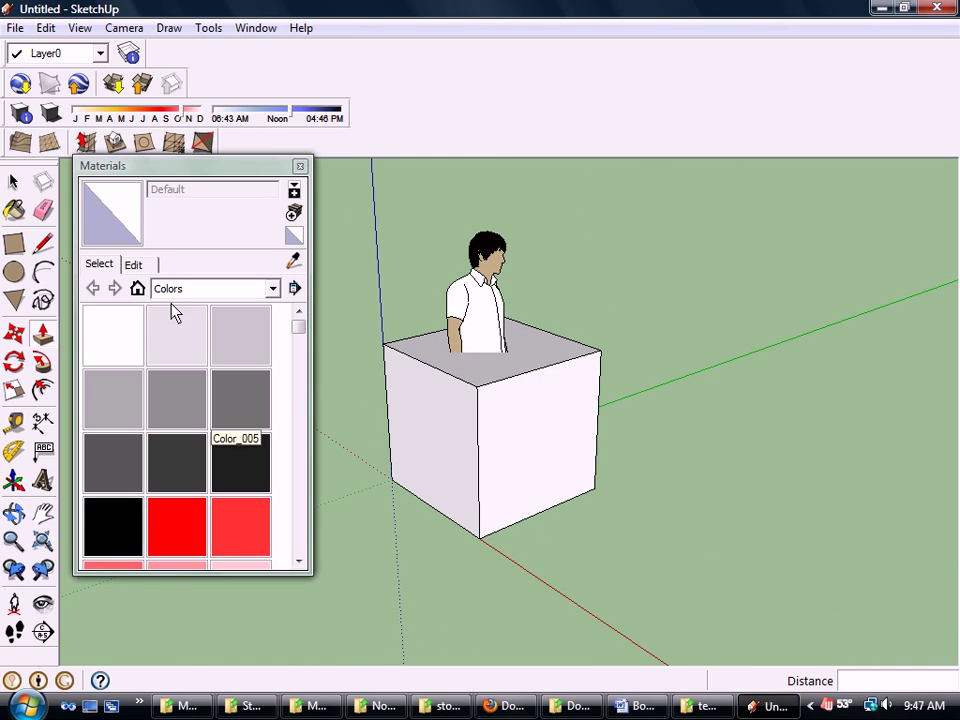
key("l")
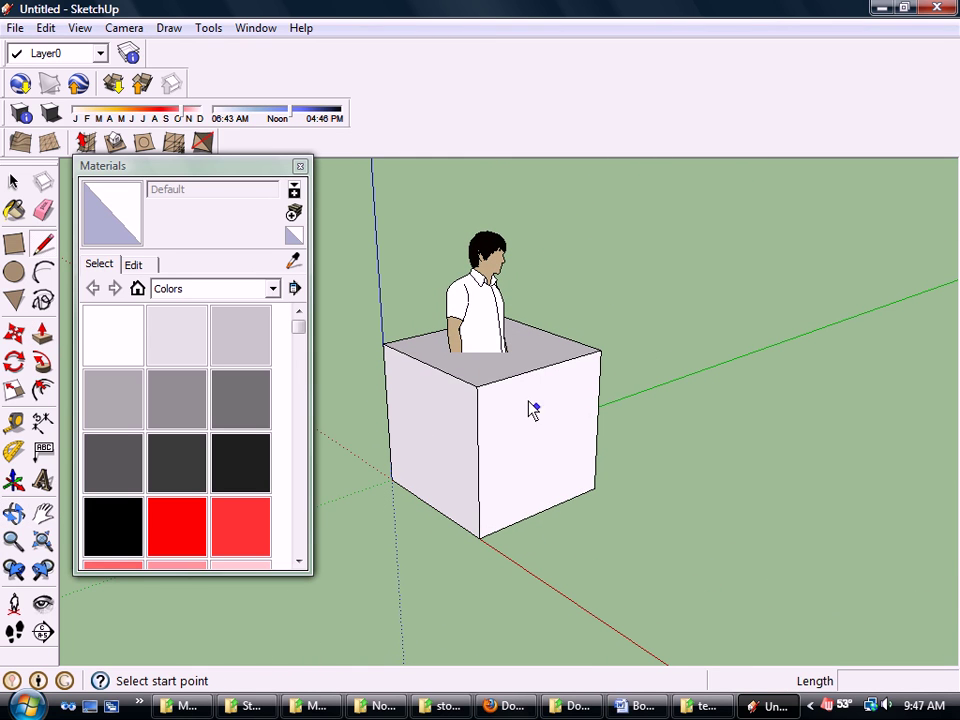
- Draw four horizontal lines across the box's right face, front edge to right edge
left_click(478, 464)
left_click(597, 423)
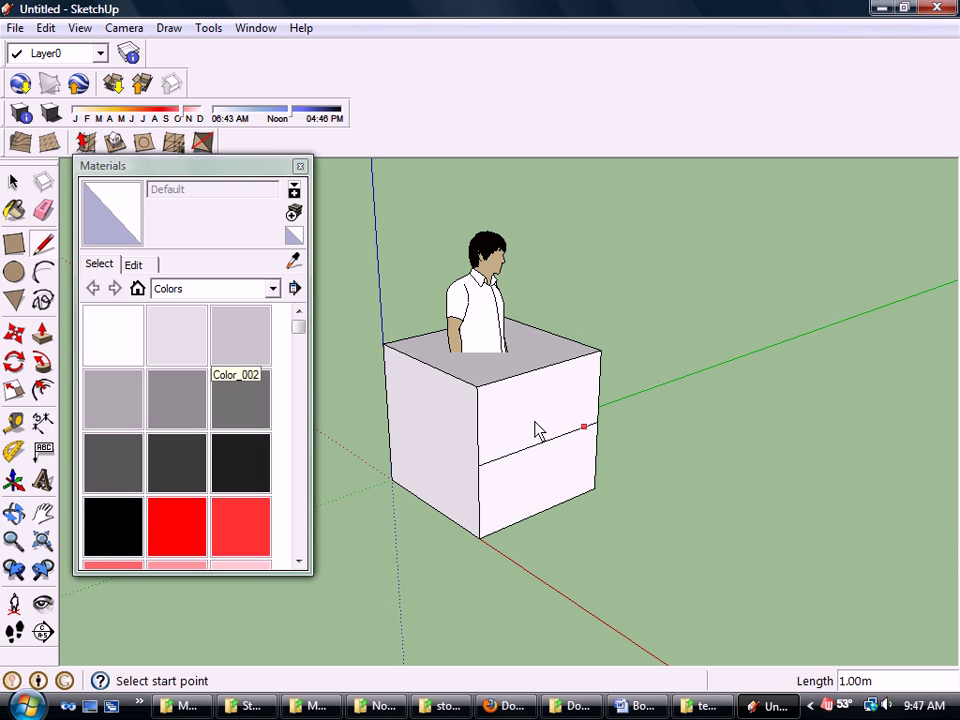
left_click(477, 428)
left_click(598, 389)
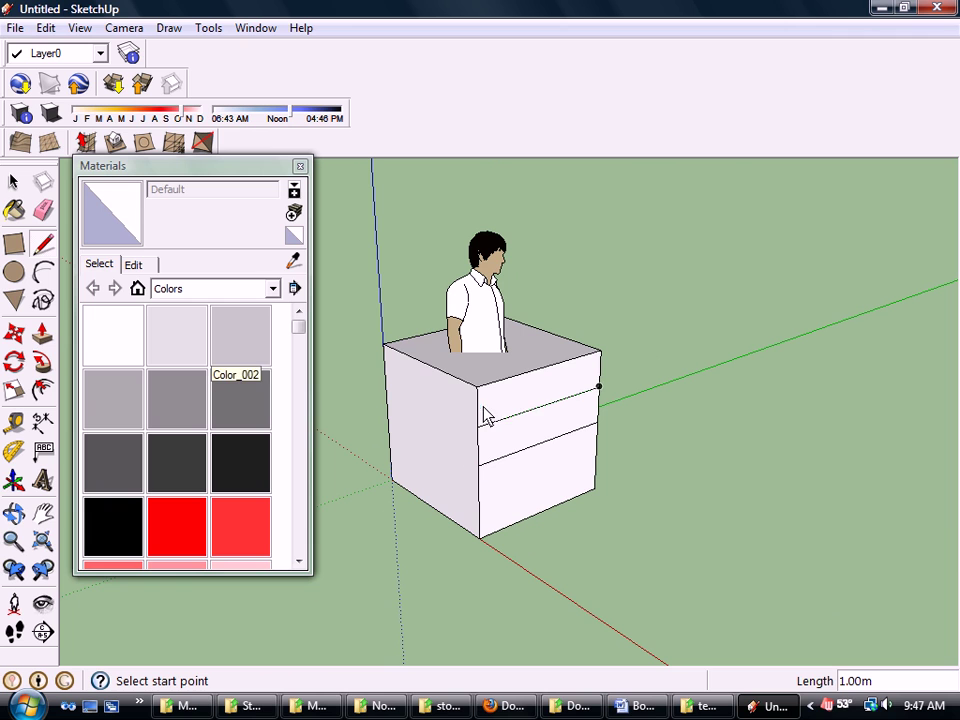
left_click(477, 406)
left_click(599, 370)
left_click(478, 446)
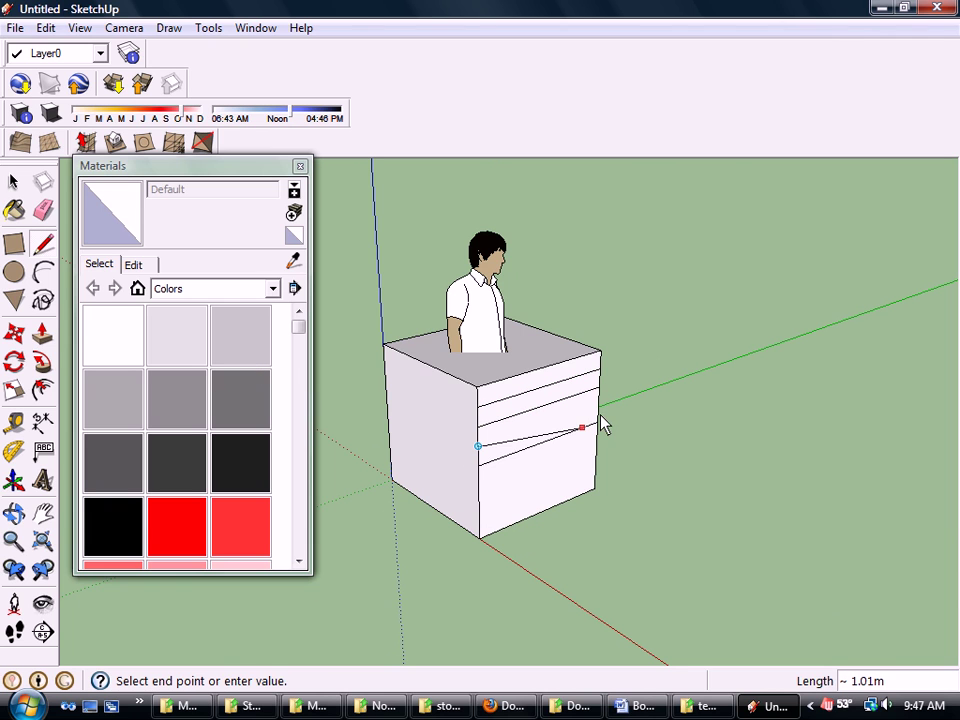
left_click(597, 406)
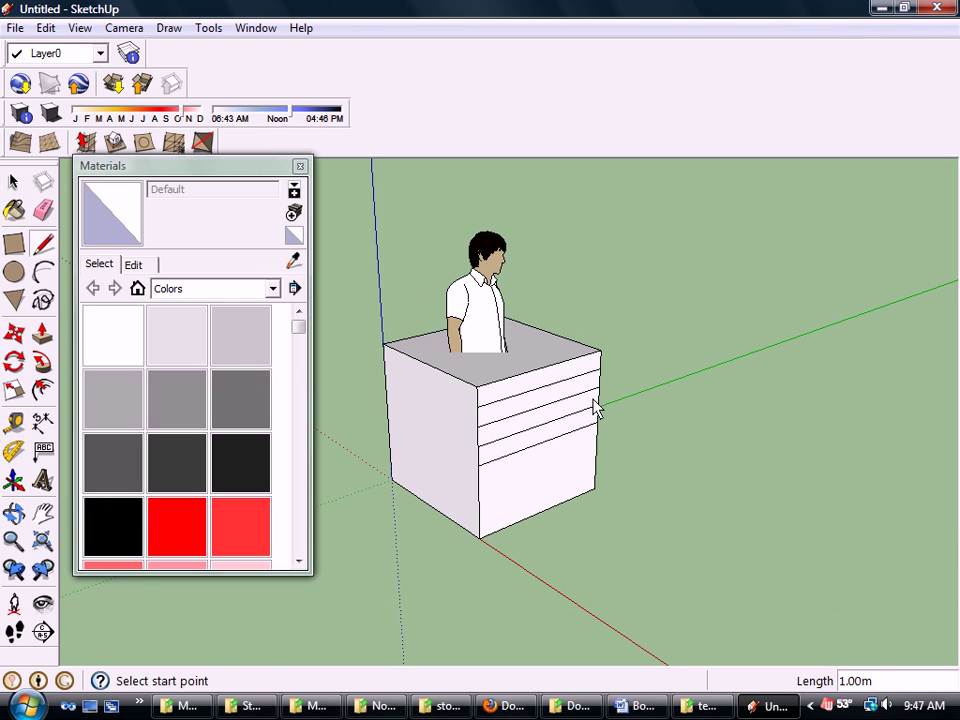
- Add three lower horizontal lines across the face, cancelling a stray line on the left face
left_click(478, 502)
left_click(595, 457)
left_click(478, 485)
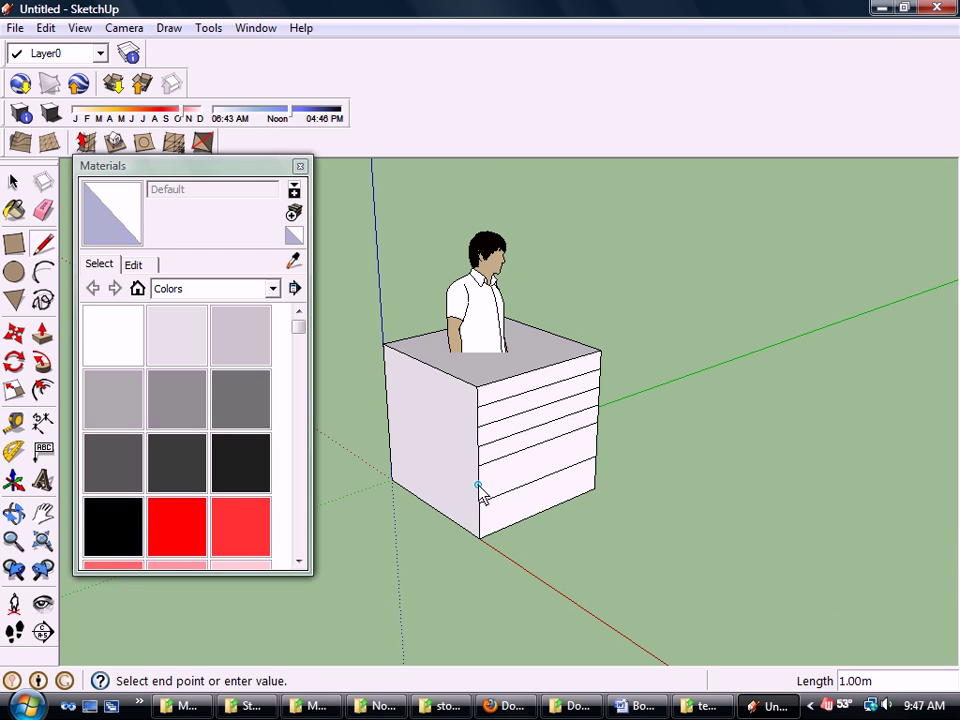
left_click(597, 440)
left_click(479, 521)
left_click(596, 477)
left_click(422, 430)
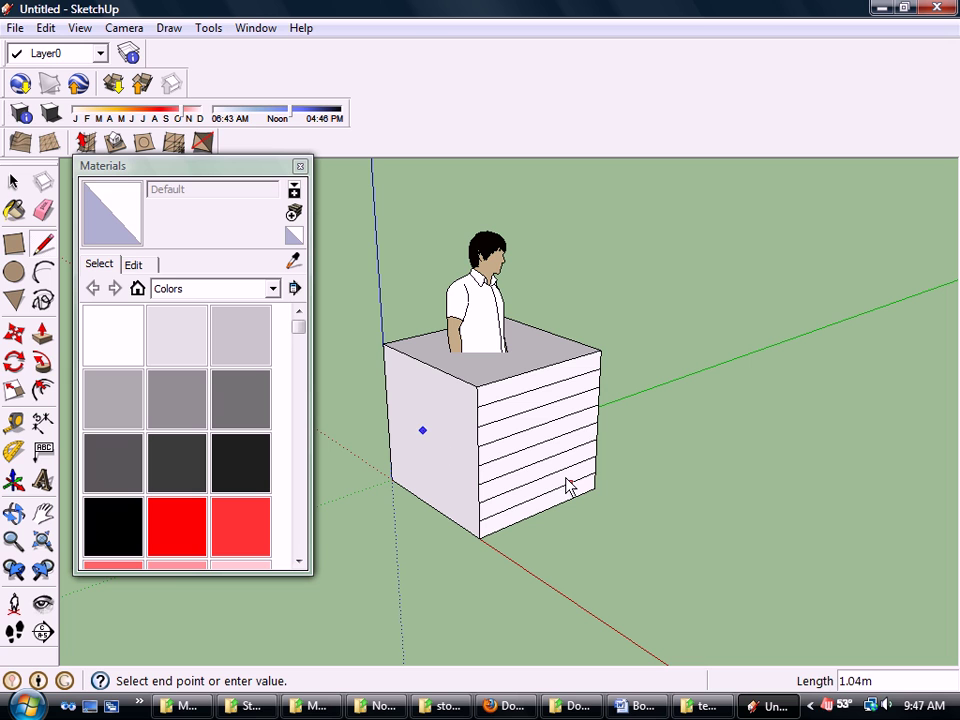
key("Escape")
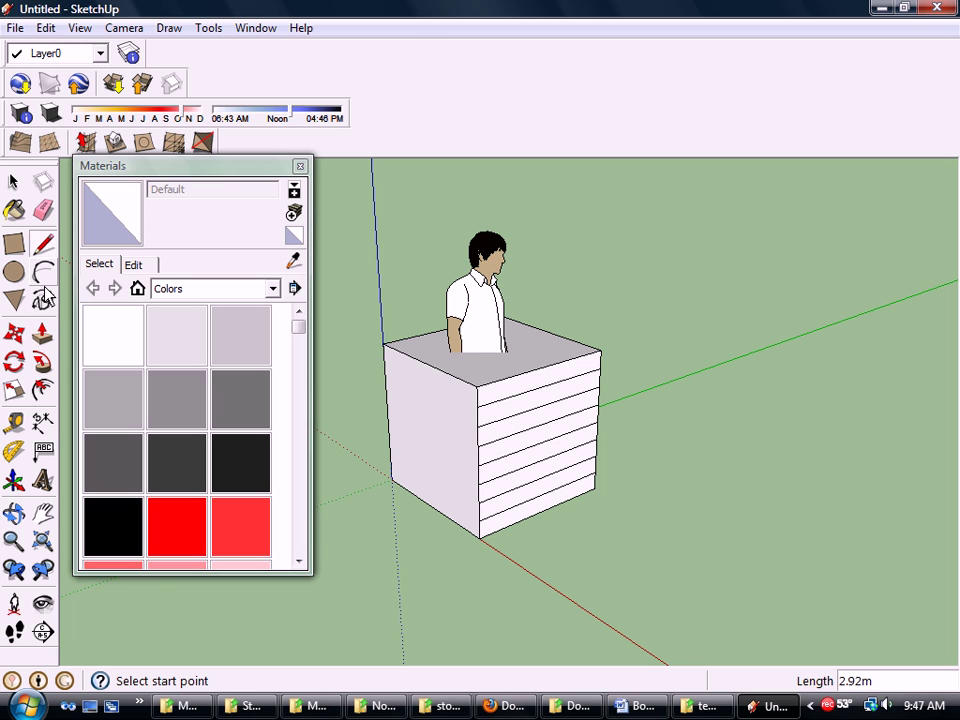
left_click(42, 333)
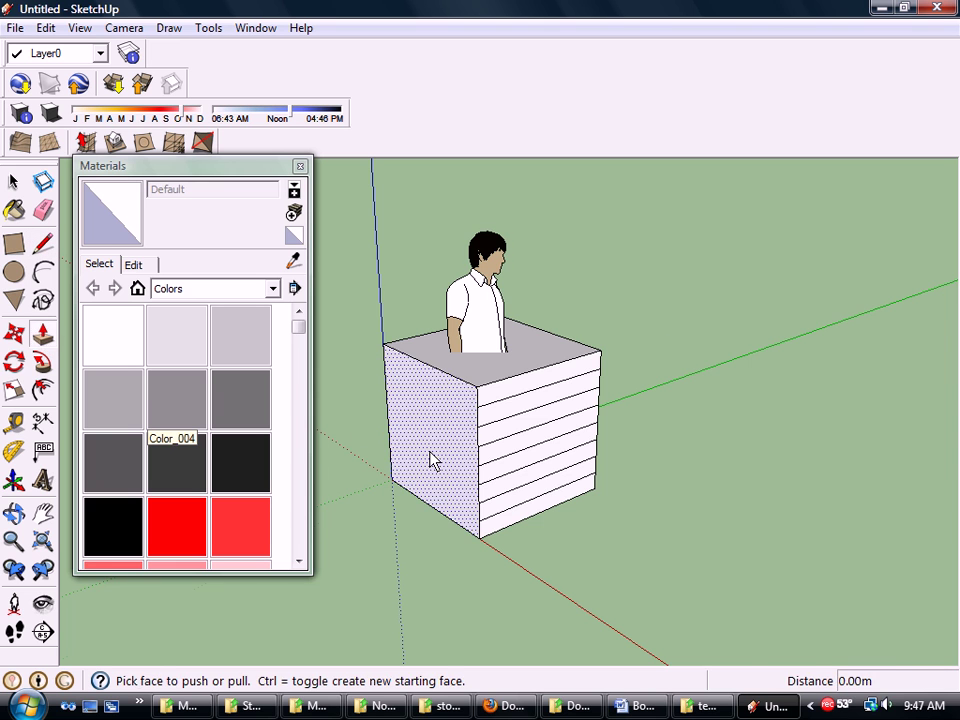
- Recess the four alternate strips 0.50 m back to the rear edge, forming shelf slots
middle_click_drag(431, 456, 565, 476)
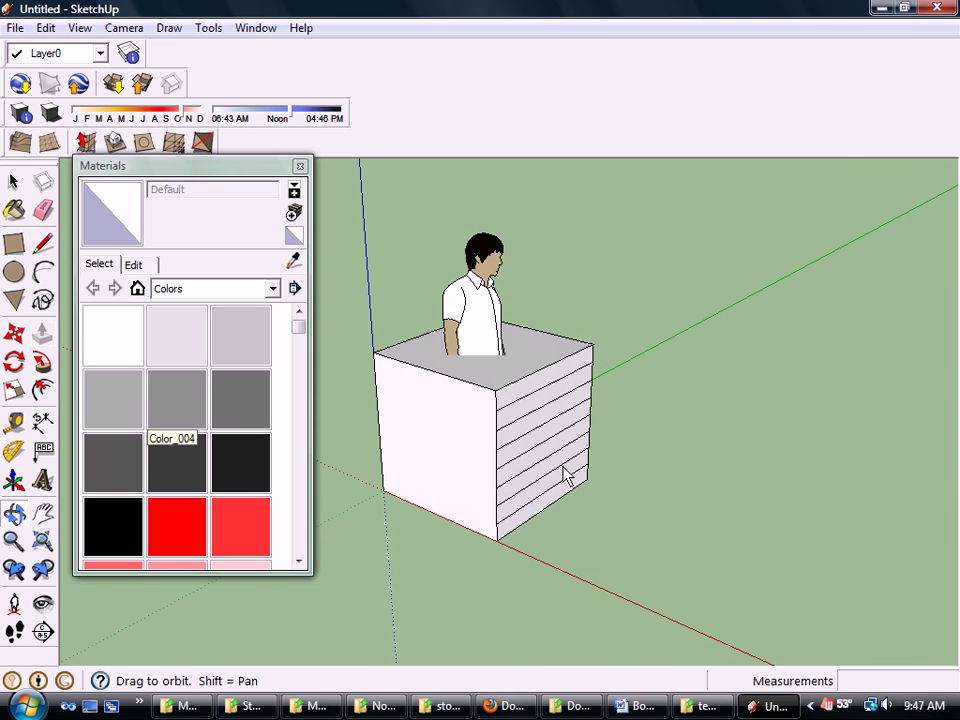
left_click(530, 416)
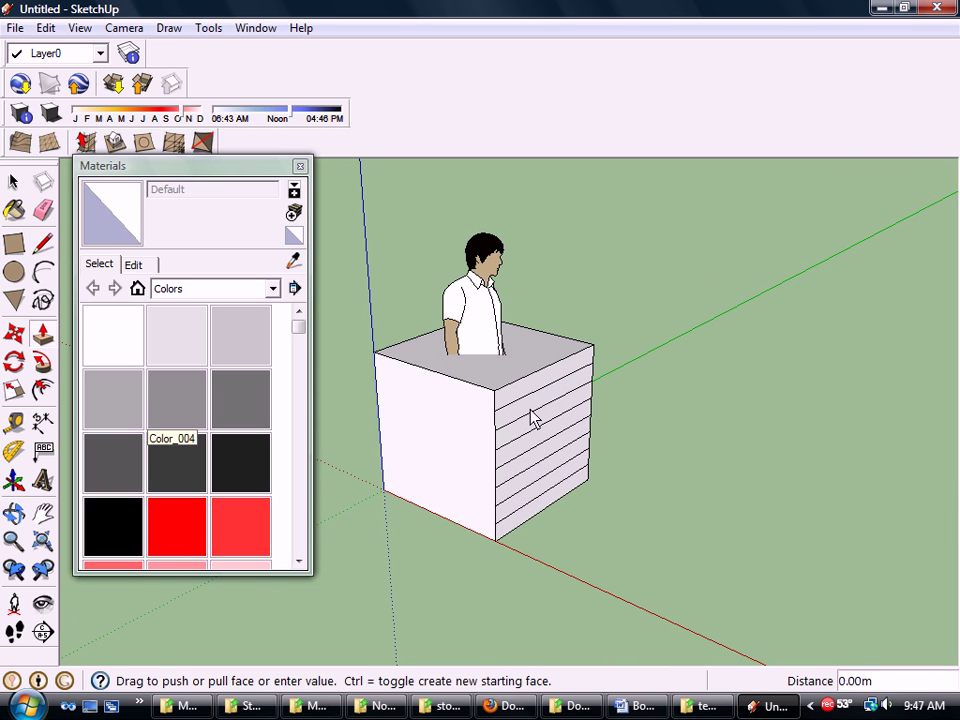
left_click(443, 378)
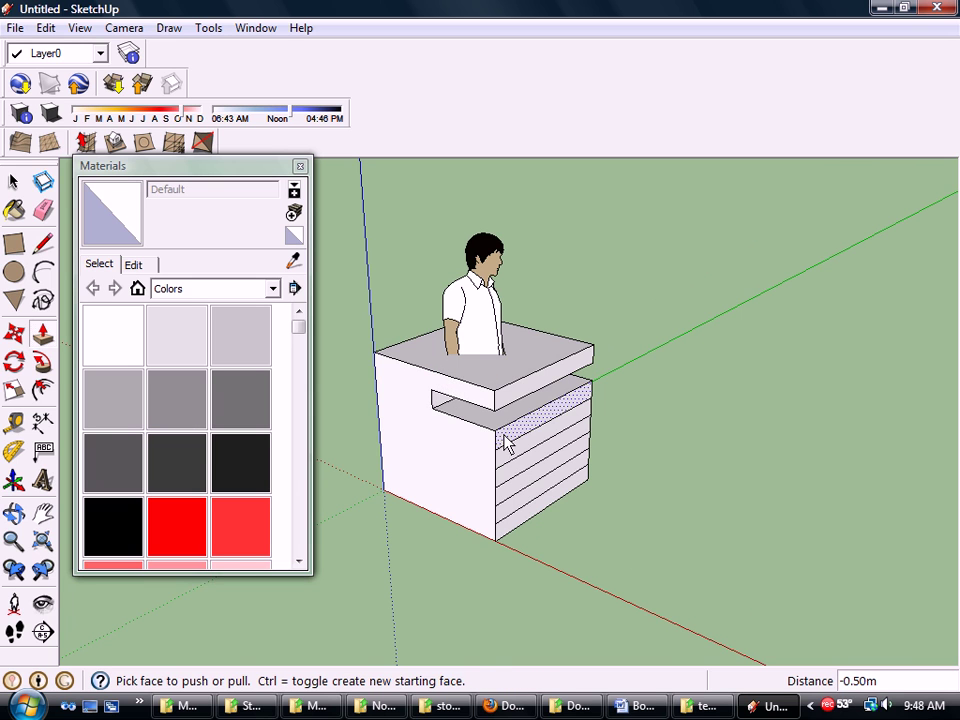
left_click(512, 454)
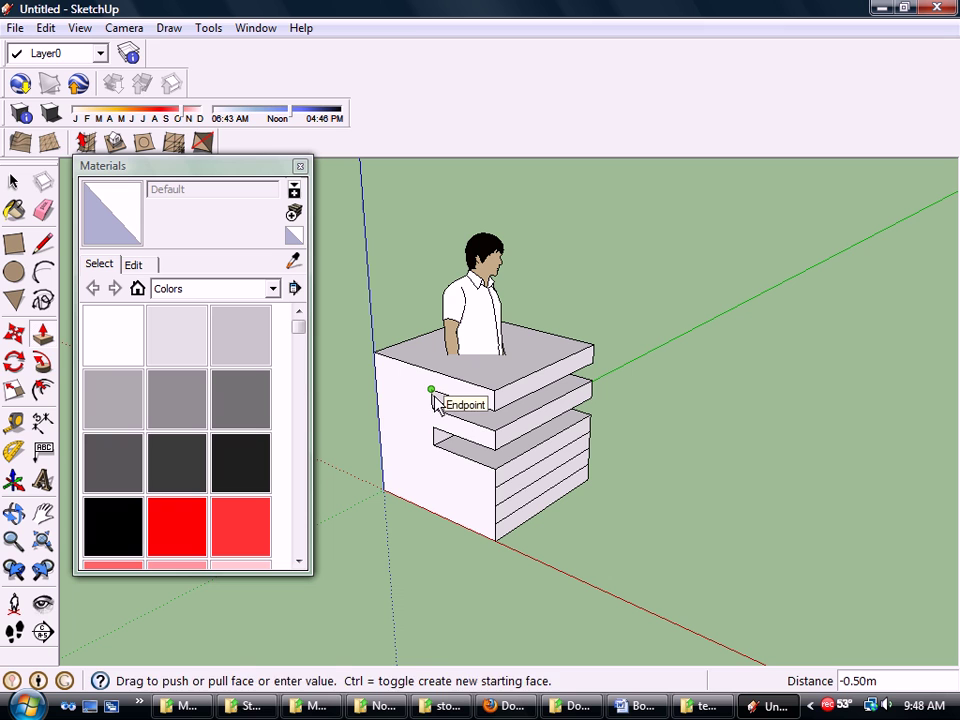
left_click(438, 398)
left_click(508, 488)
left_click(434, 437)
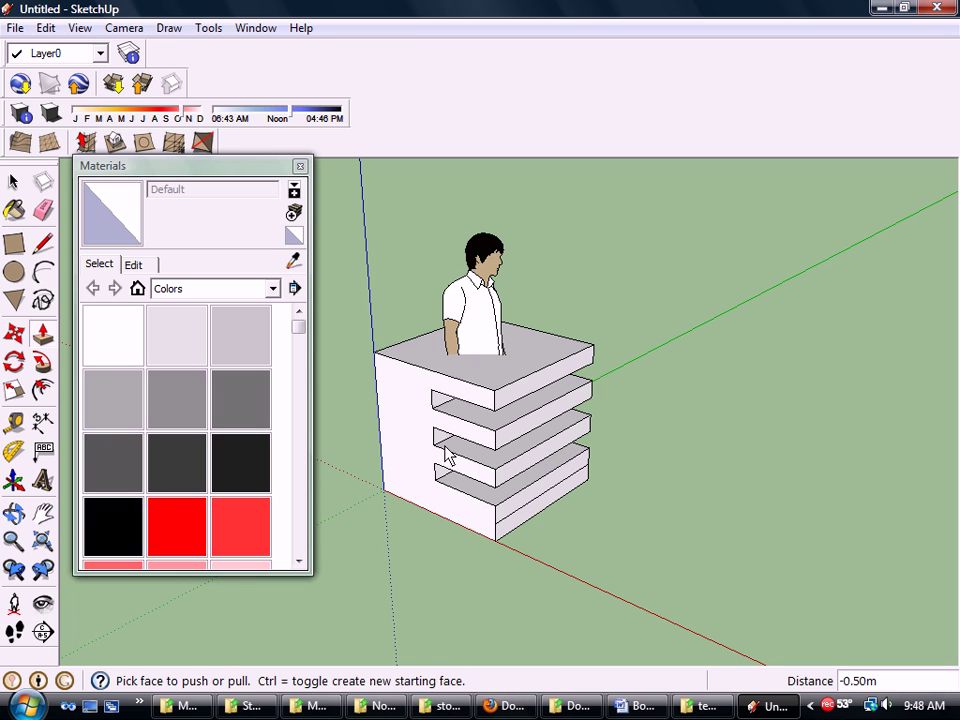
left_click(514, 517)
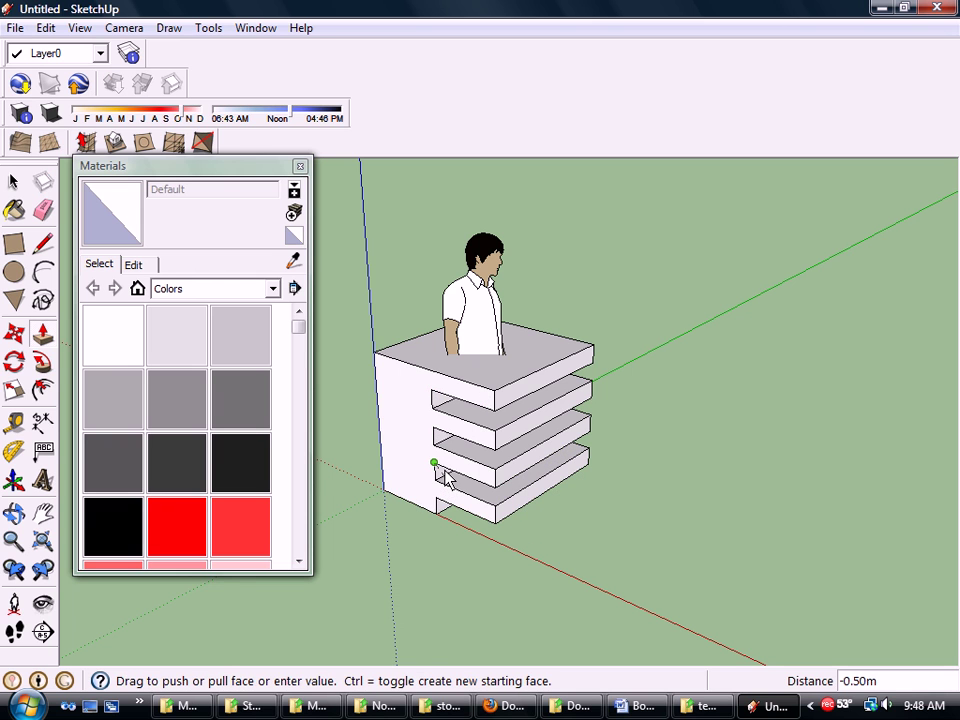
left_click(440, 466)
middle_click_drag(686, 471, 531, 534)
- Push the box's solid side face in 0.5 m and orbit around the result
key("p")
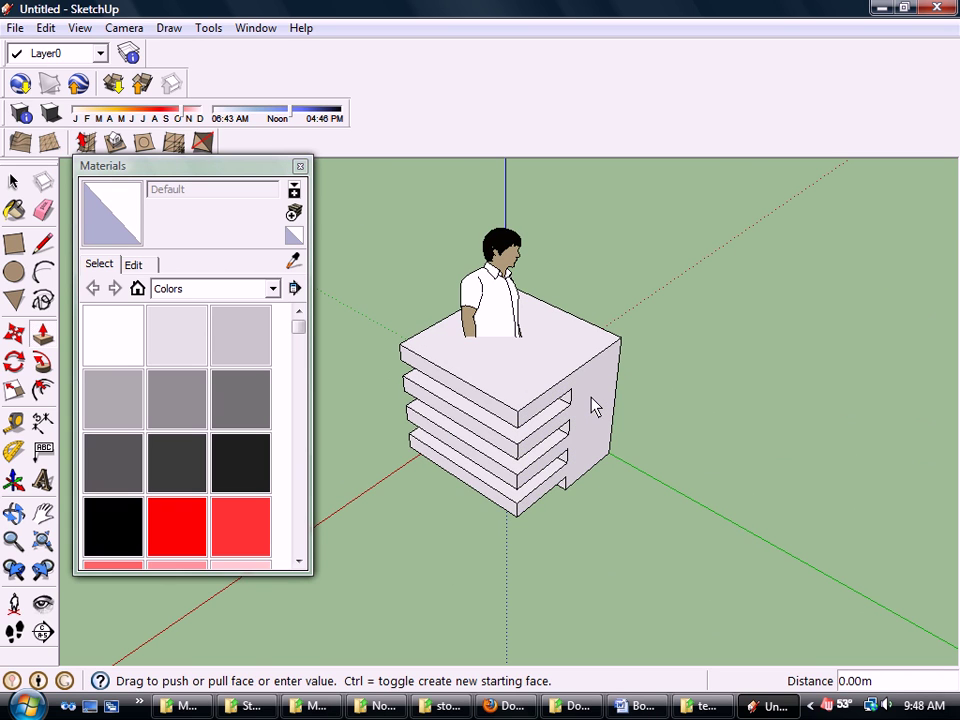
left_click_drag(591, 405, 553, 387)
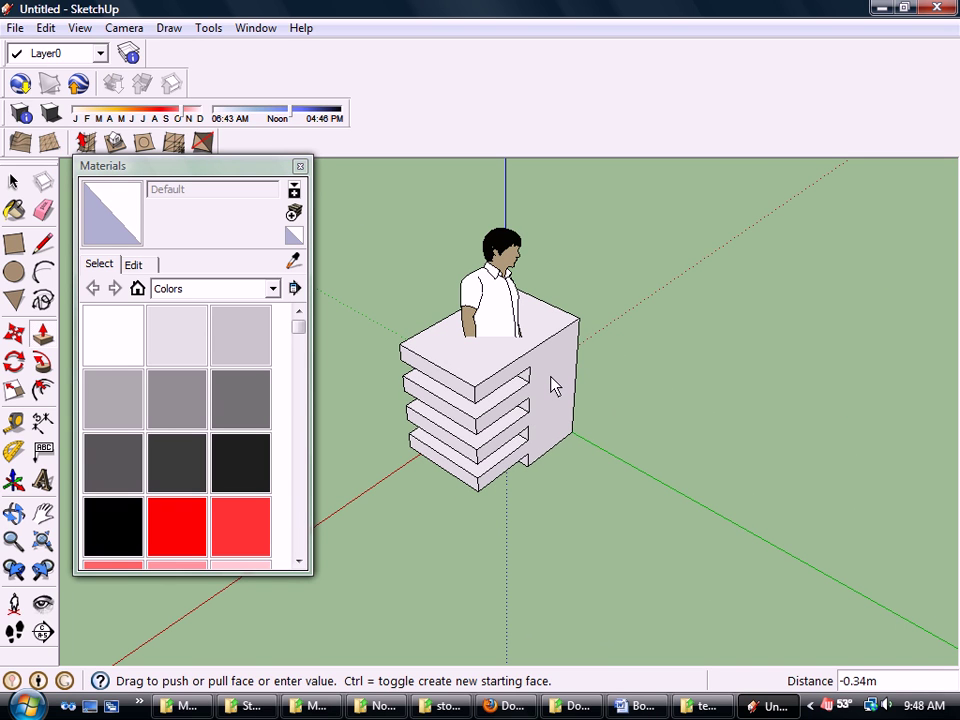
type(".5")
key("Return")
key("o")
middle_click_drag(415, 460, 383, 480)
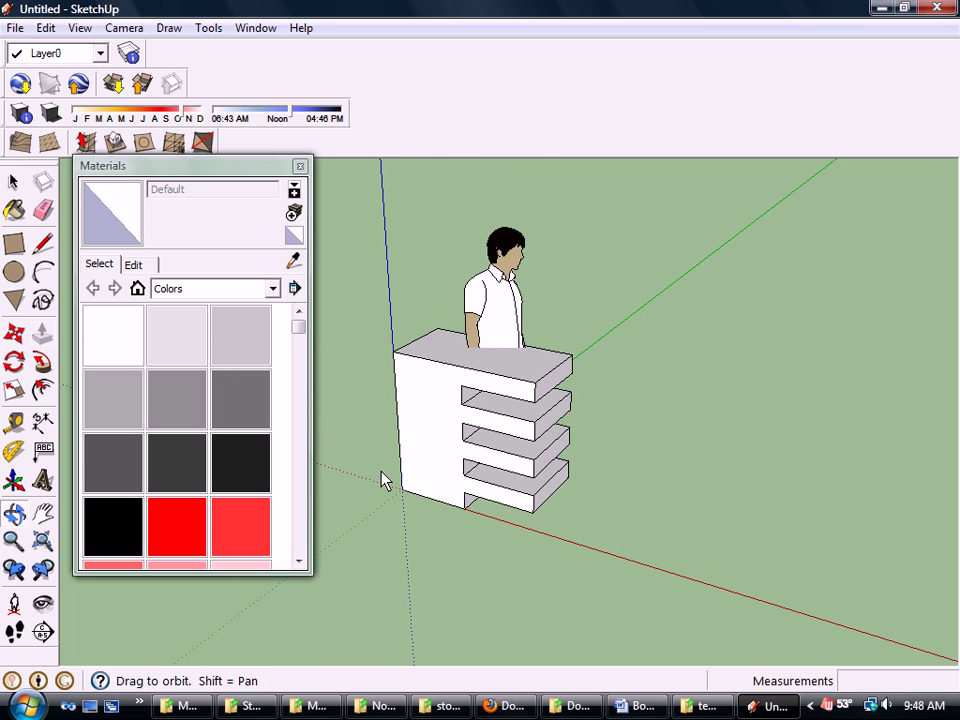
- Select the person figure and delete it from the scene
key("p")
scroll(407, 444, "down", 1)
scroll(418, 446, "up", 4)
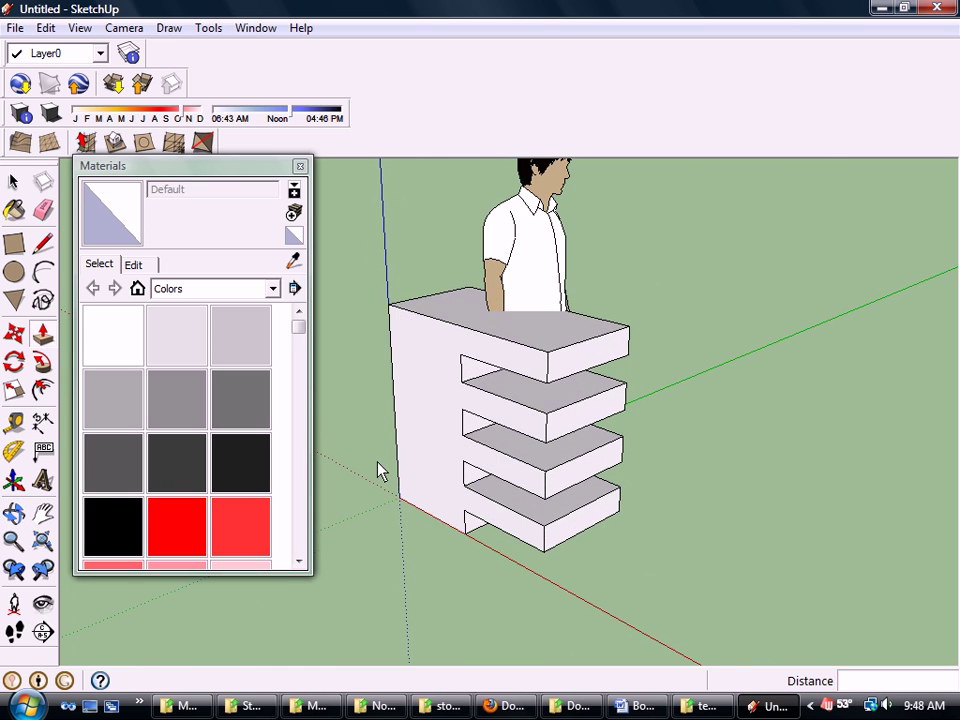
middle_click_drag(380, 470, 300, 420)
left_click(12, 181)
left_click(517, 259)
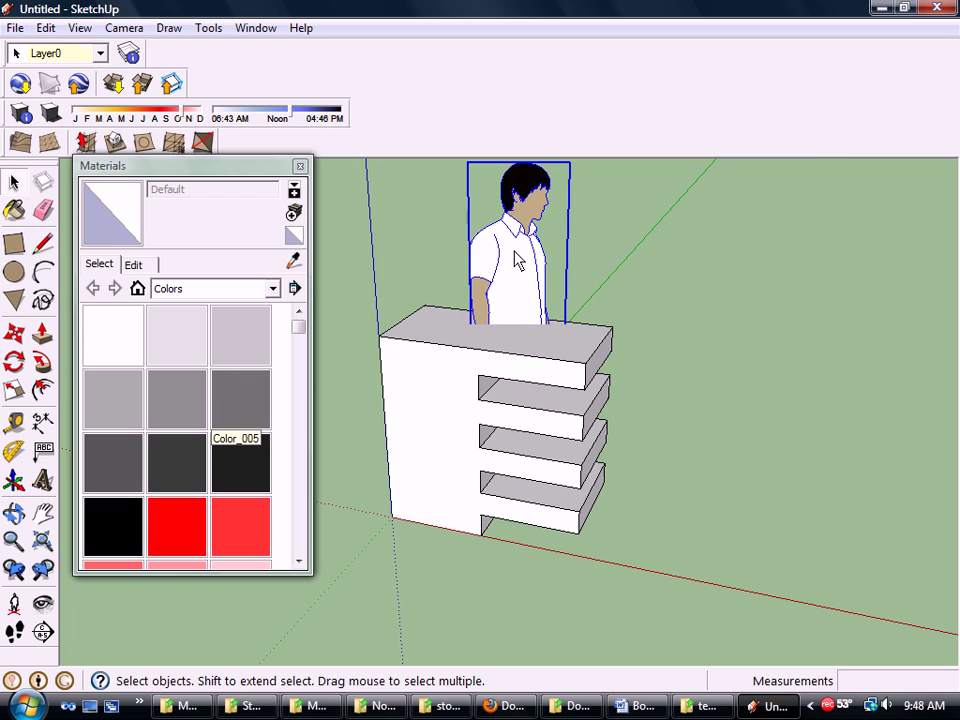
key("Delete")
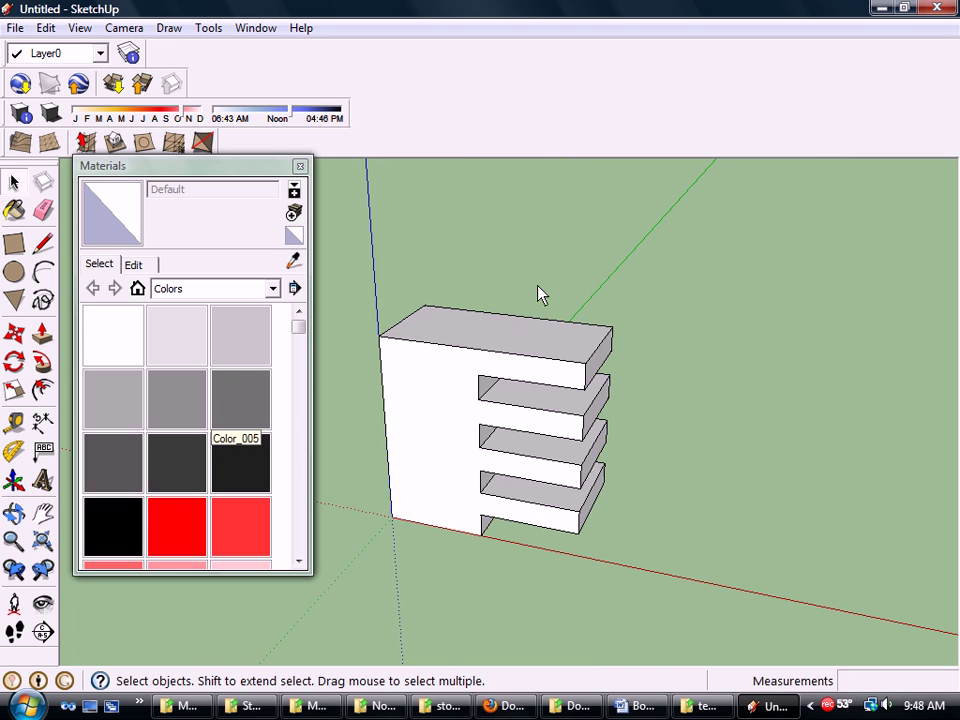
scroll(718, 439, "down", 2)
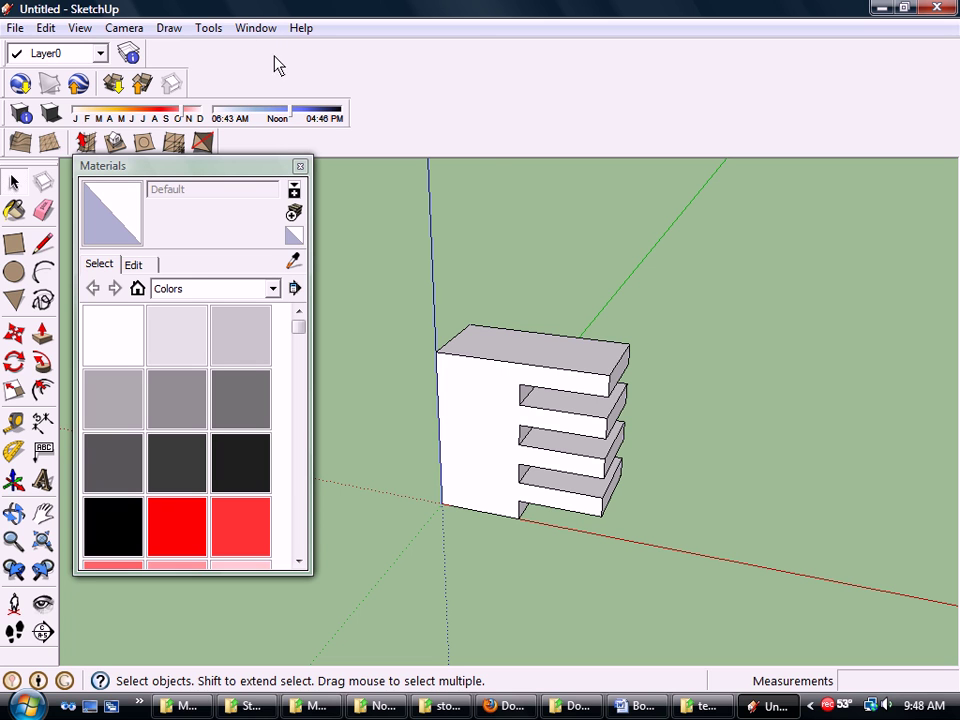
left_click(255, 33)
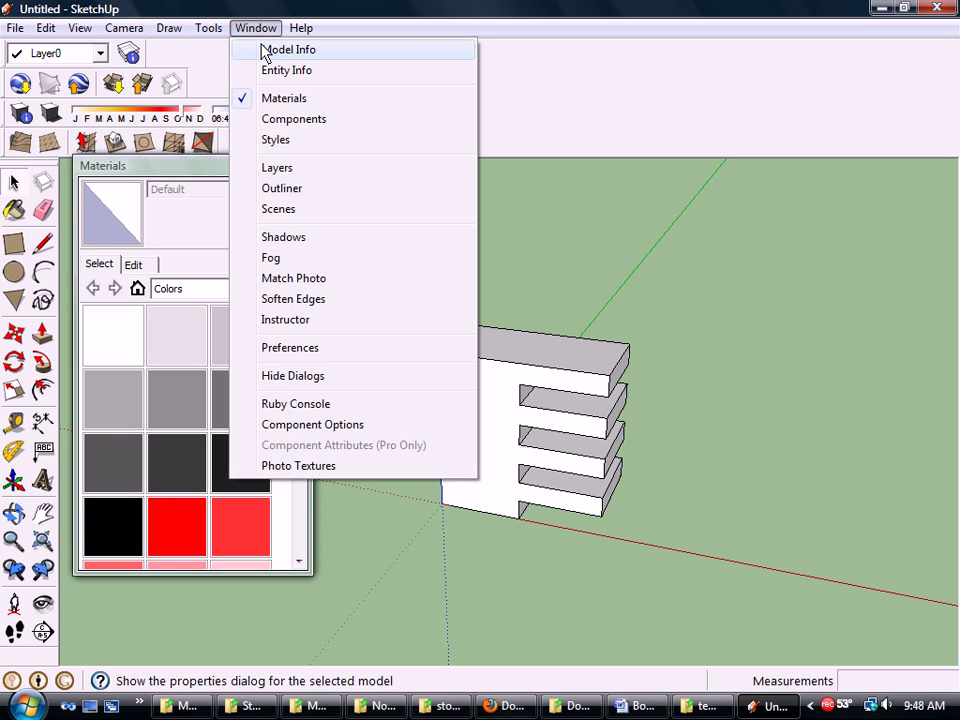
- In Model Info Statistics, fix problems and purge unused components and materials
left_click(285, 50)
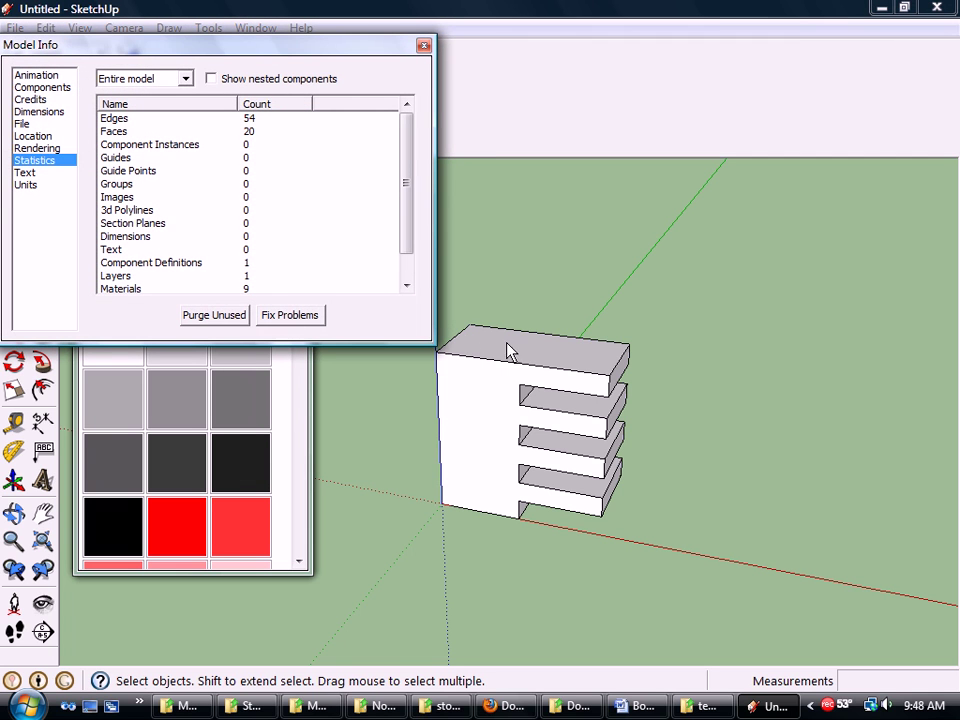
middle_click_drag(609, 379, 600, 402)
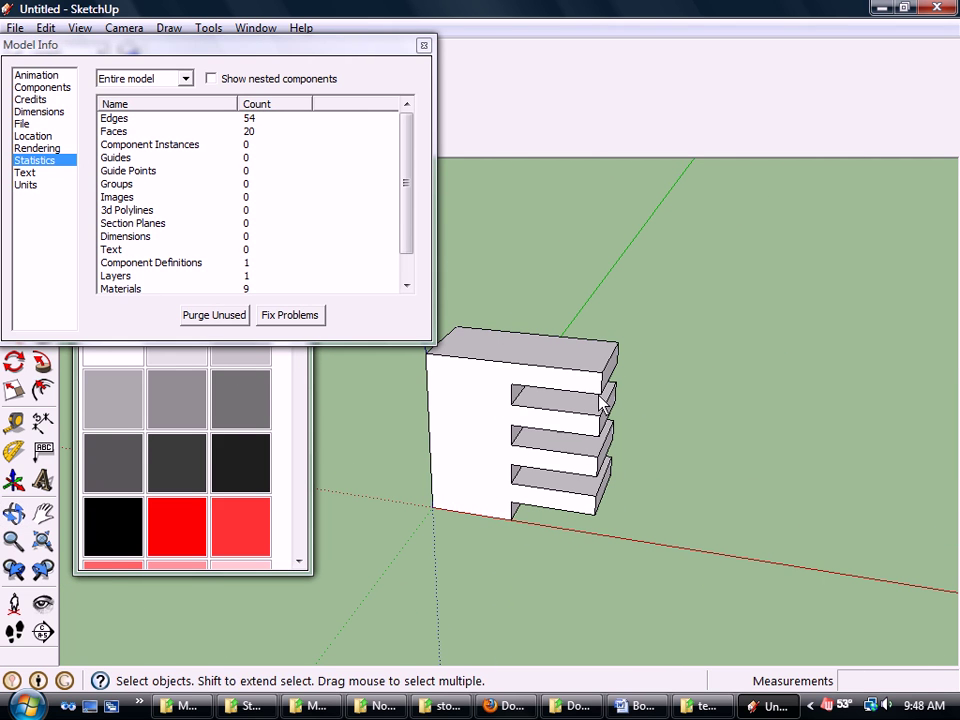
left_click(300, 316)
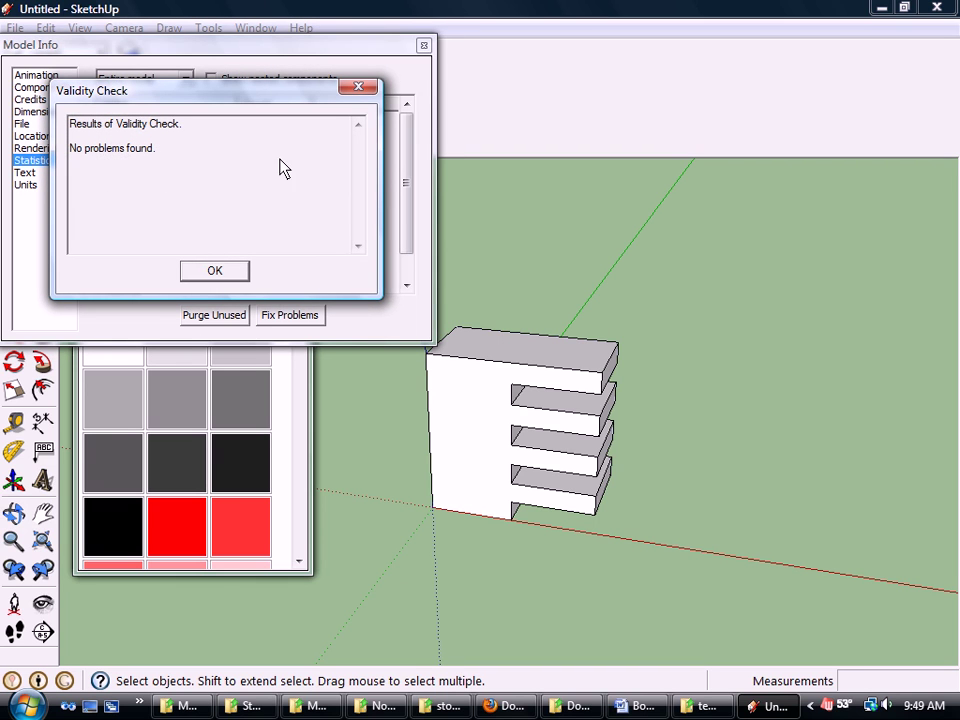
left_click(222, 272)
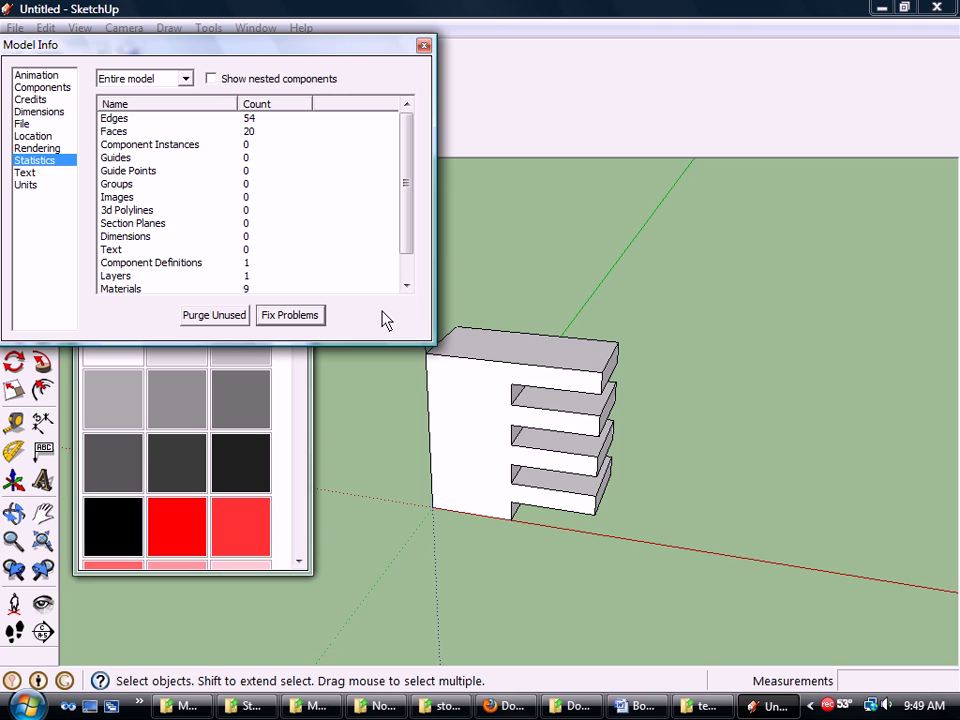
left_click(209, 320)
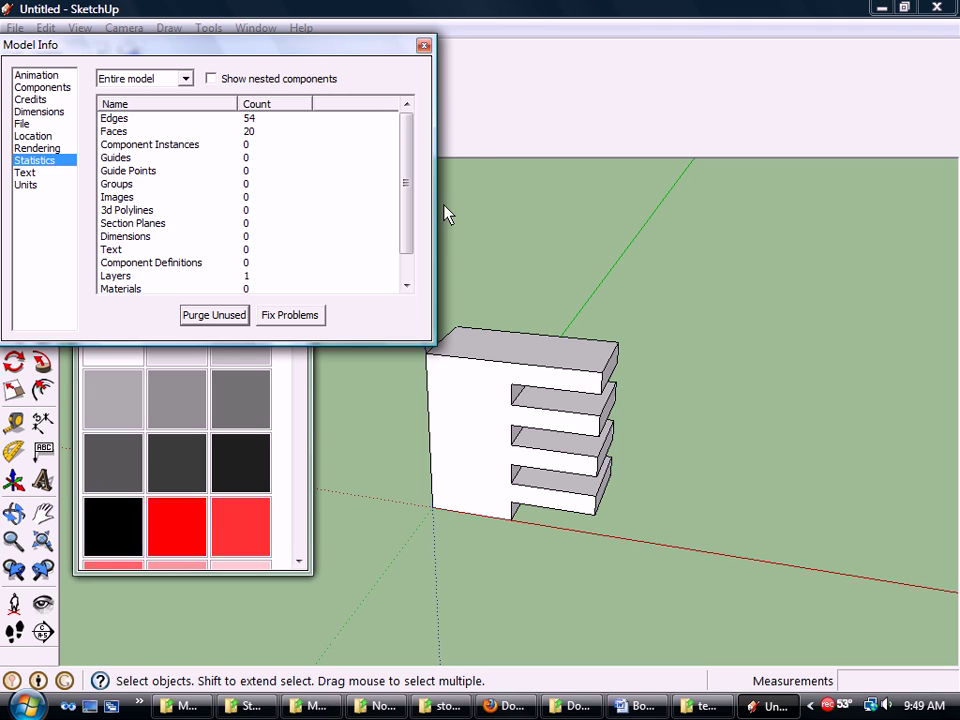
left_click(424, 46)
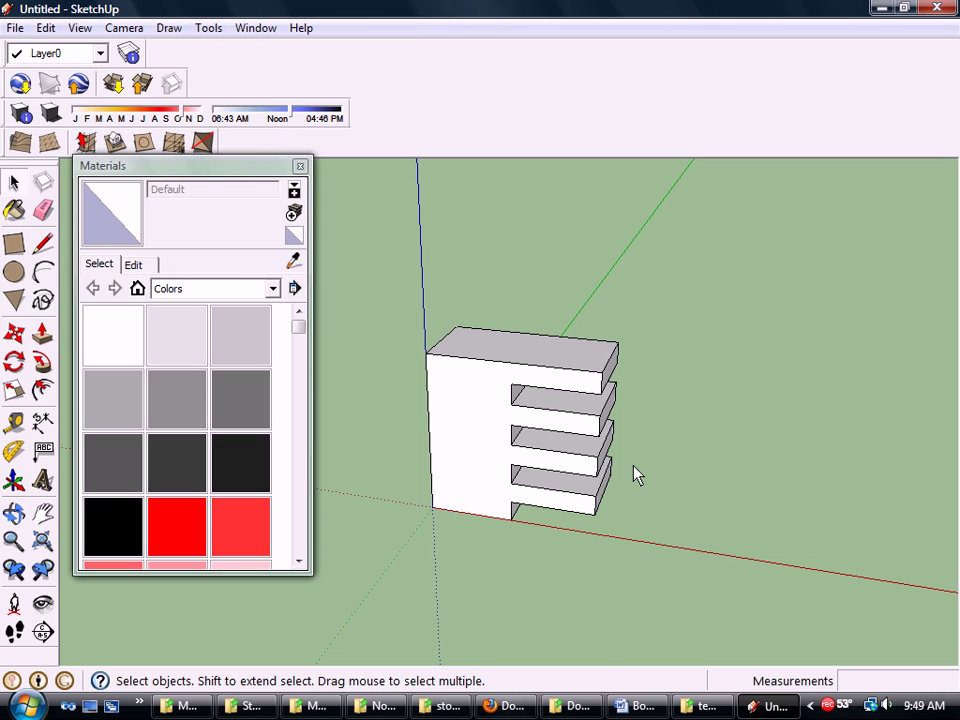
- Paint the box's front and top faces with the red Color_A01 material
middle_click_drag(636, 474, 714, 540)
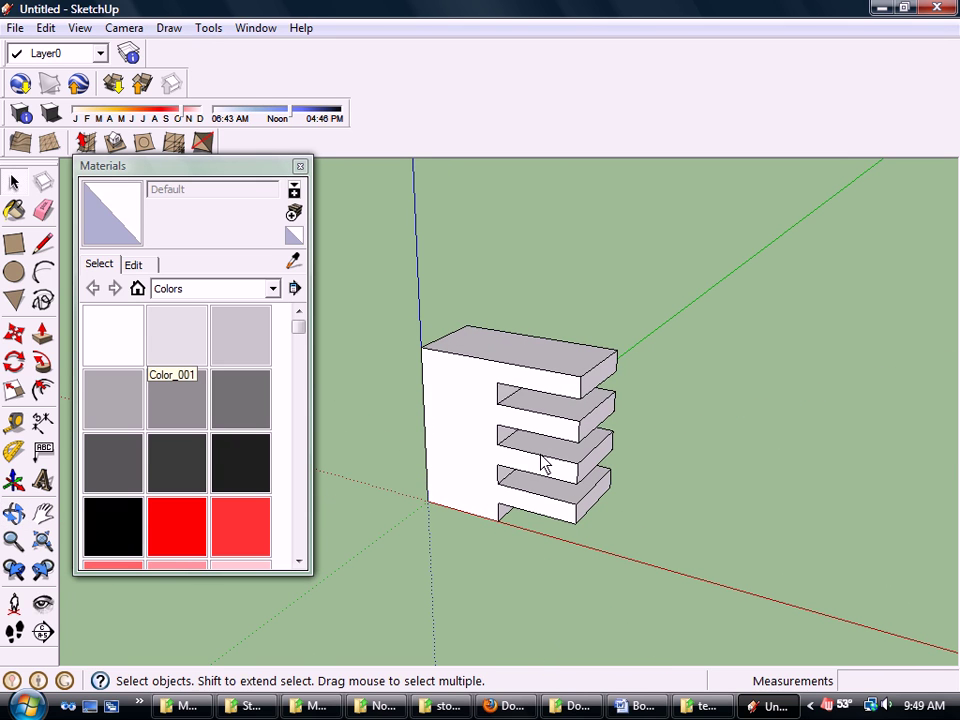
left_click(178, 516)
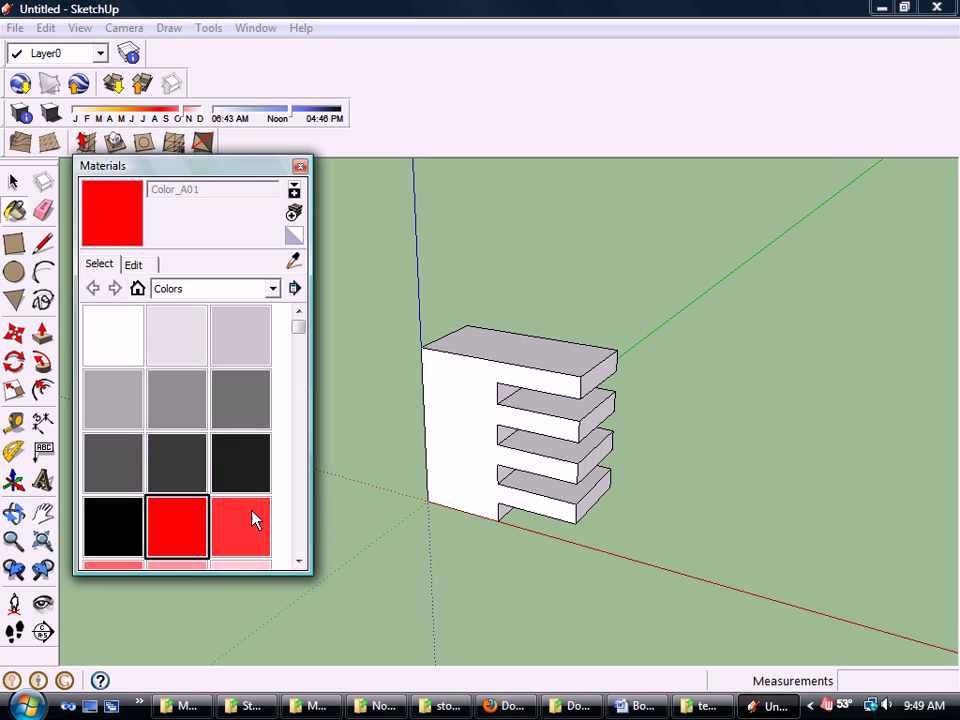
left_click(489, 411)
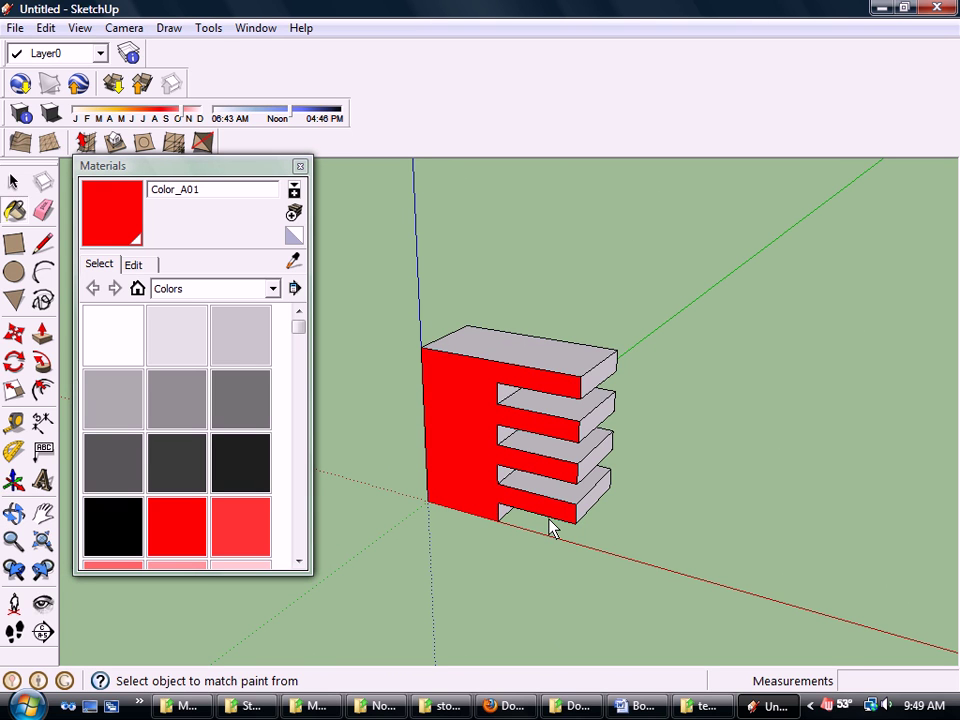
left_click(564, 358)
left_click(560, 408)
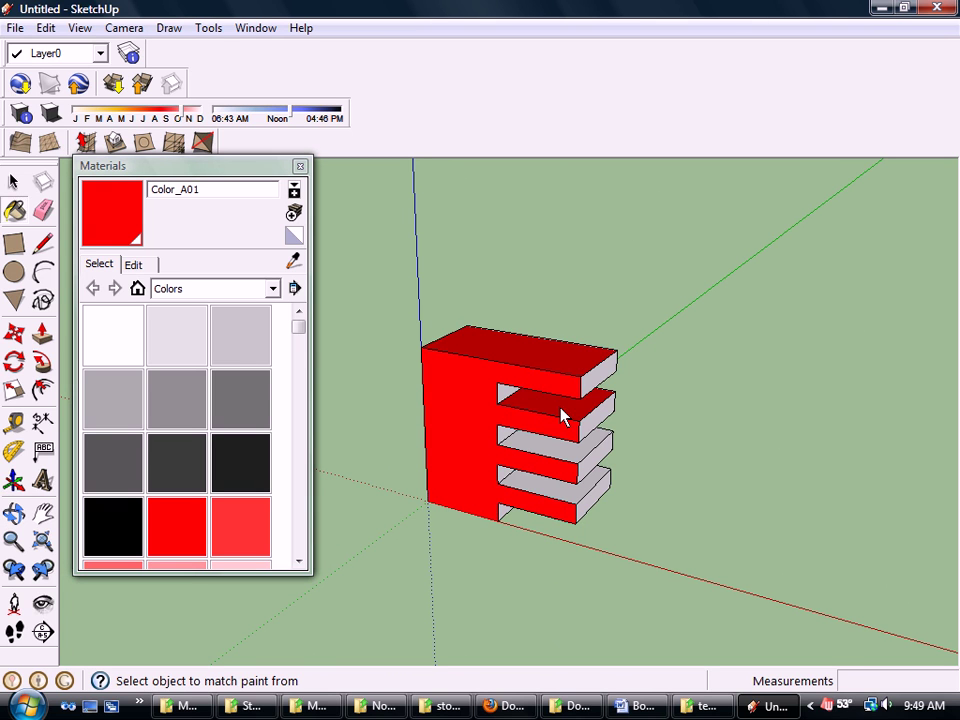
- Select the whole box and paint all its faces, including the grey inner ones, red
left_click(13, 181)
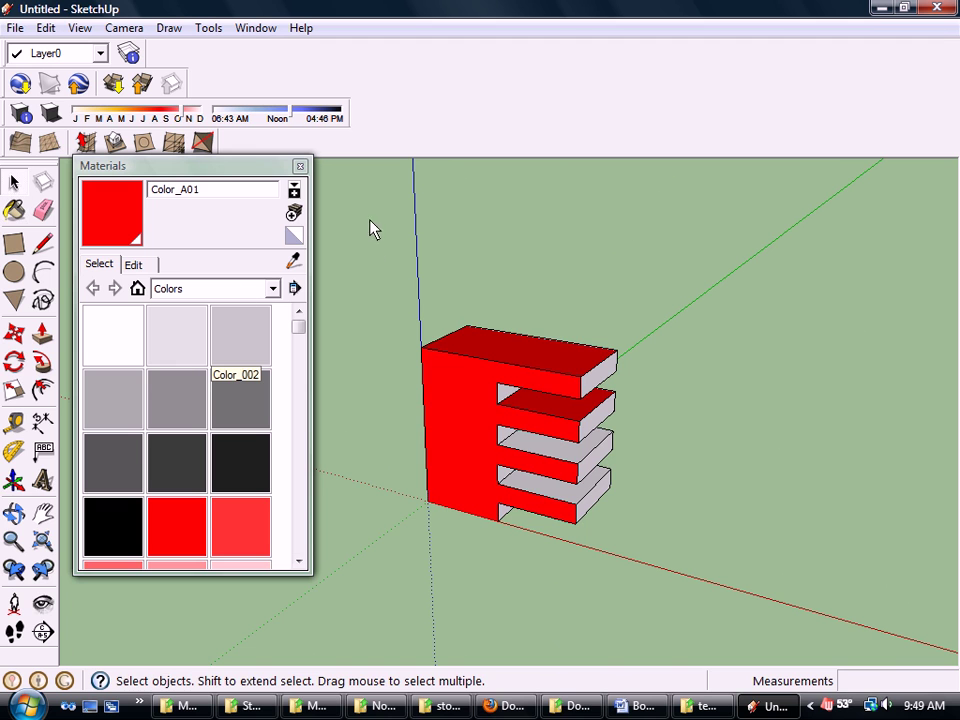
left_click_drag(370, 162, 767, 658)
left_click(105, 214)
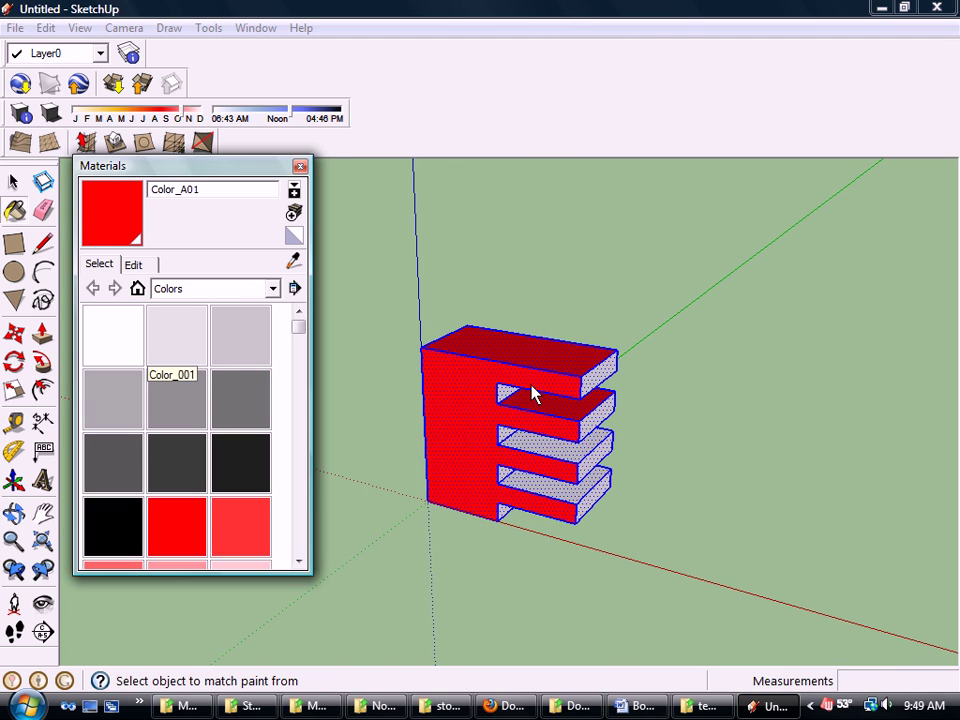
left_click(524, 390)
mouse_move(709, 568)
middle_mouse_down()
mouse_move(290, 503)
mouse_move(662, 561)
mouse_move(409, 506)
mouse_move(739, 525)
mouse_move(530, 572)
mouse_move(641, 559)
mouse_move(336, 510)
mouse_move(735, 501)
mouse_move(816, 482)
mouse_move(741, 559)
mouse_move(742, 523)
mouse_move(435, 514)
mouse_move(411, 497)
middle_mouse_up()
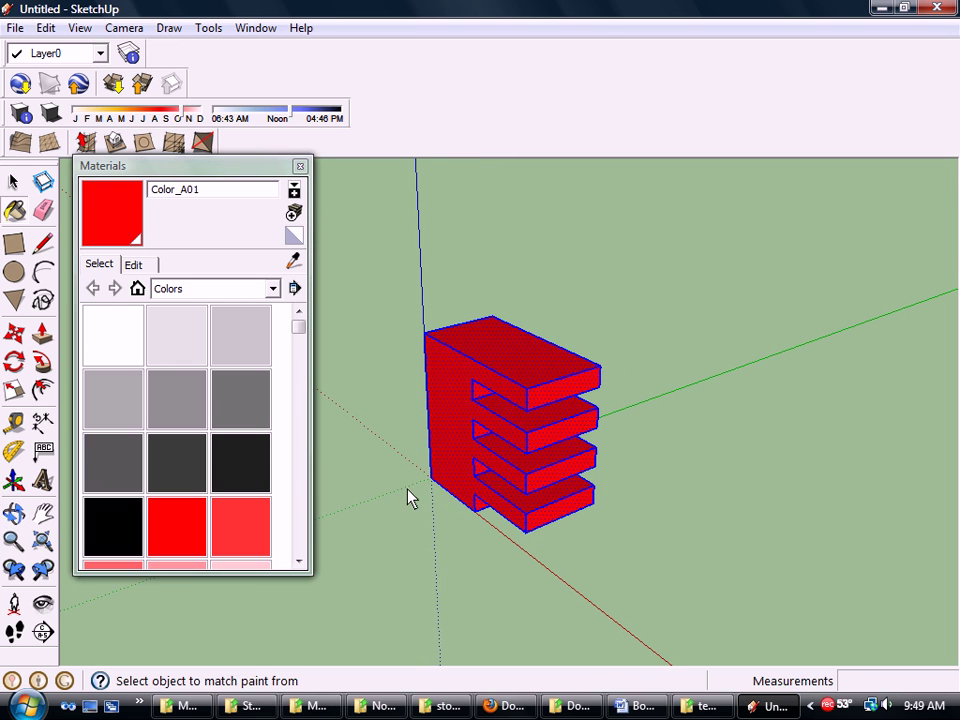
left_click(96, 347)
- Paint the box white with Color_000, try red Color_A01 again, then repaint it white
left_click(465, 390)
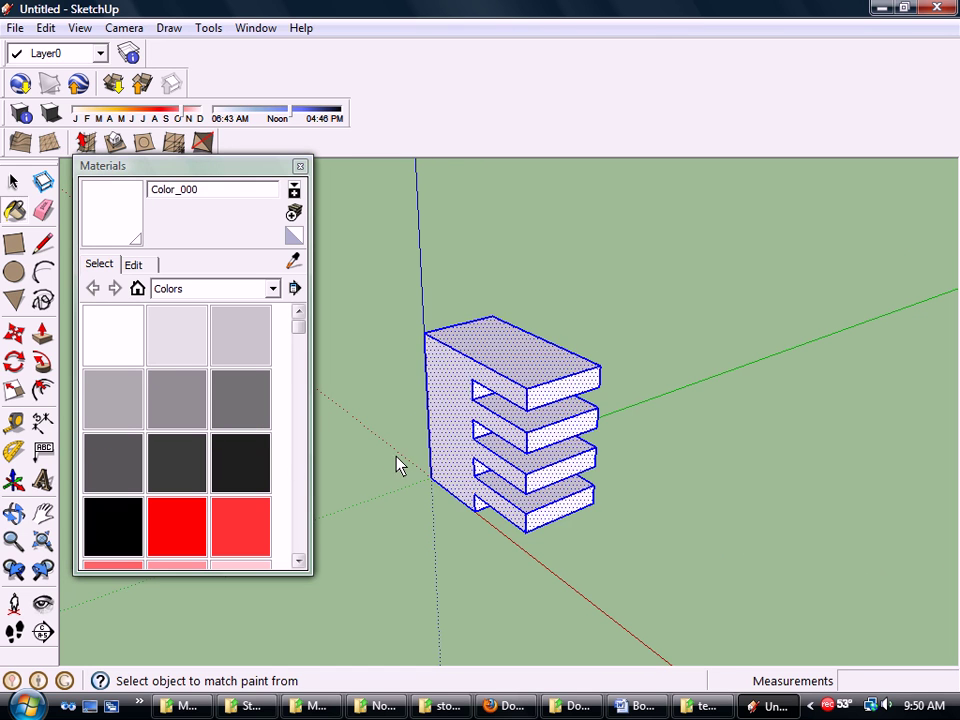
mouse_move(396, 463)
middle_mouse_down()
mouse_move(774, 454)
mouse_move(785, 522)
mouse_move(386, 446)
mouse_move(454, 469)
mouse_move(351, 450)
mouse_move(722, 461)
mouse_move(399, 431)
mouse_move(389, 319)
middle_mouse_up()
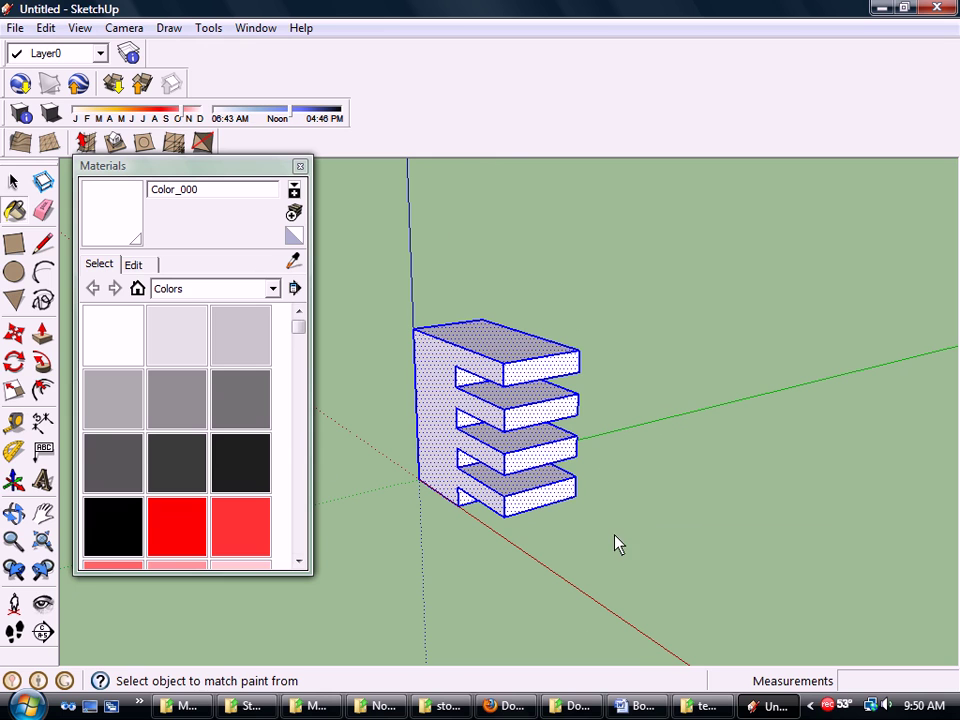
left_click(180, 512)
left_click(460, 380)
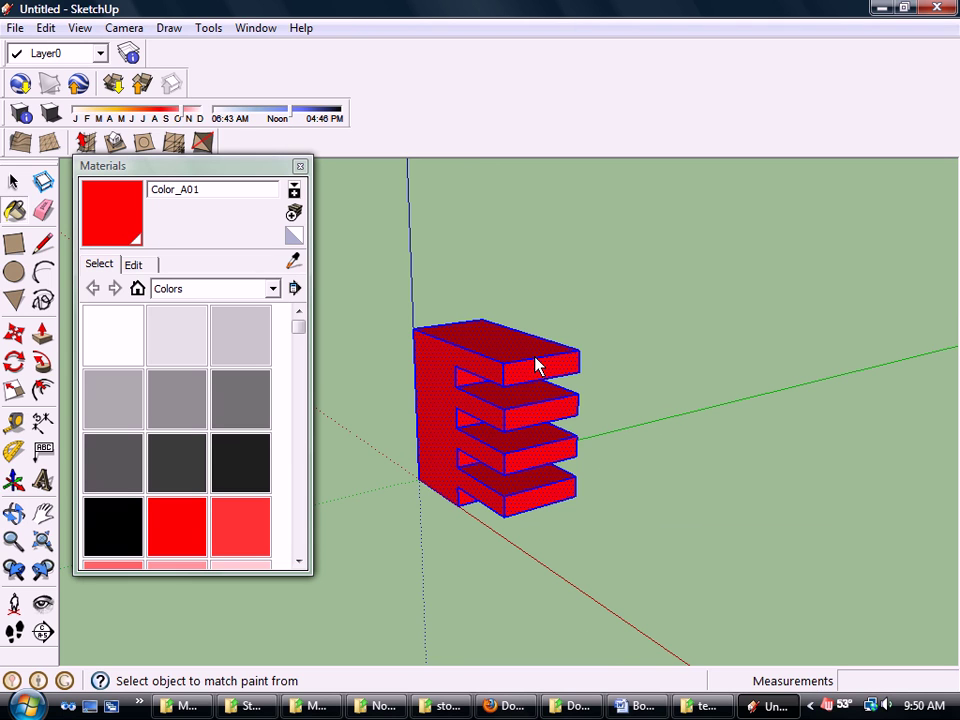
middle_click_drag(444, 409, 481, 440)
left_click(128, 322)
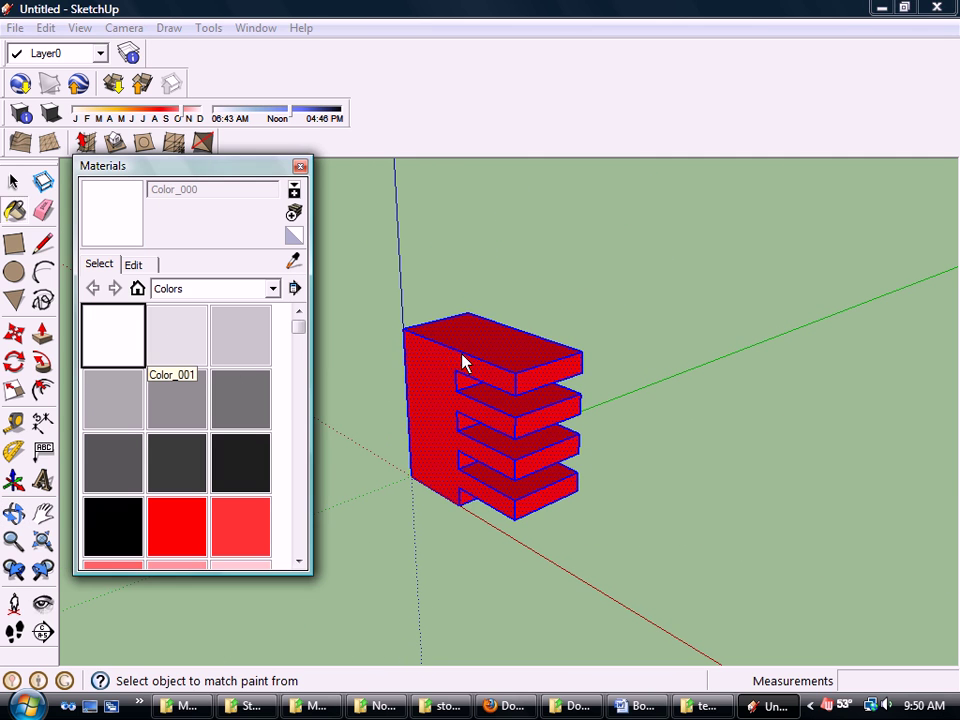
left_click(444, 361)
middle_click_drag(592, 506, 430, 413)
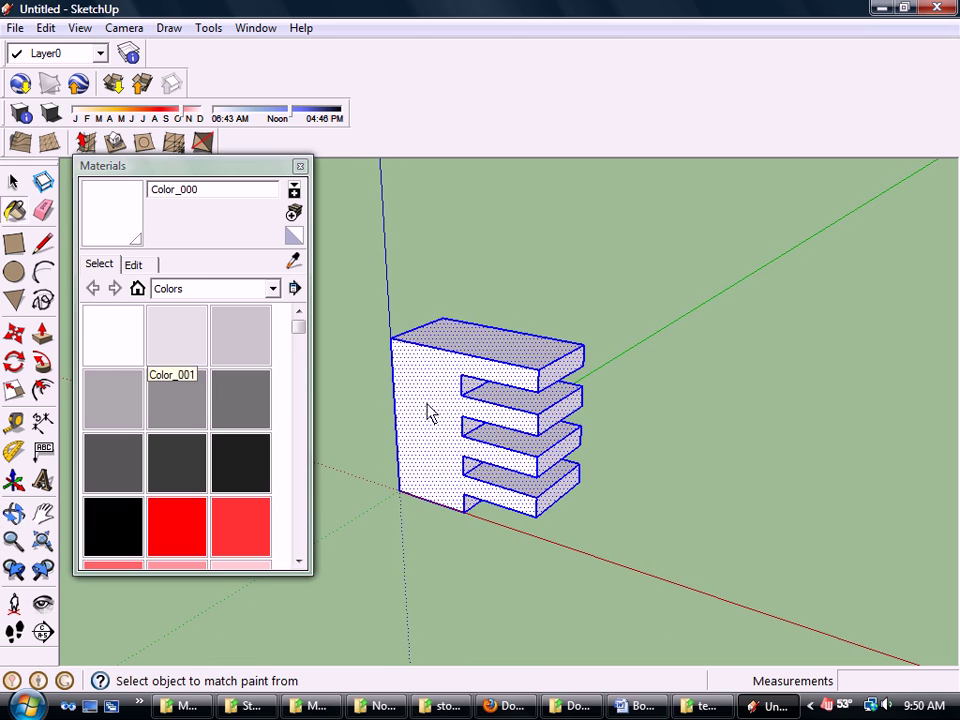
- Create Material1 textured with dress_02.jpg from D:\Textures All\80s Textures\Red
left_click(294, 214)
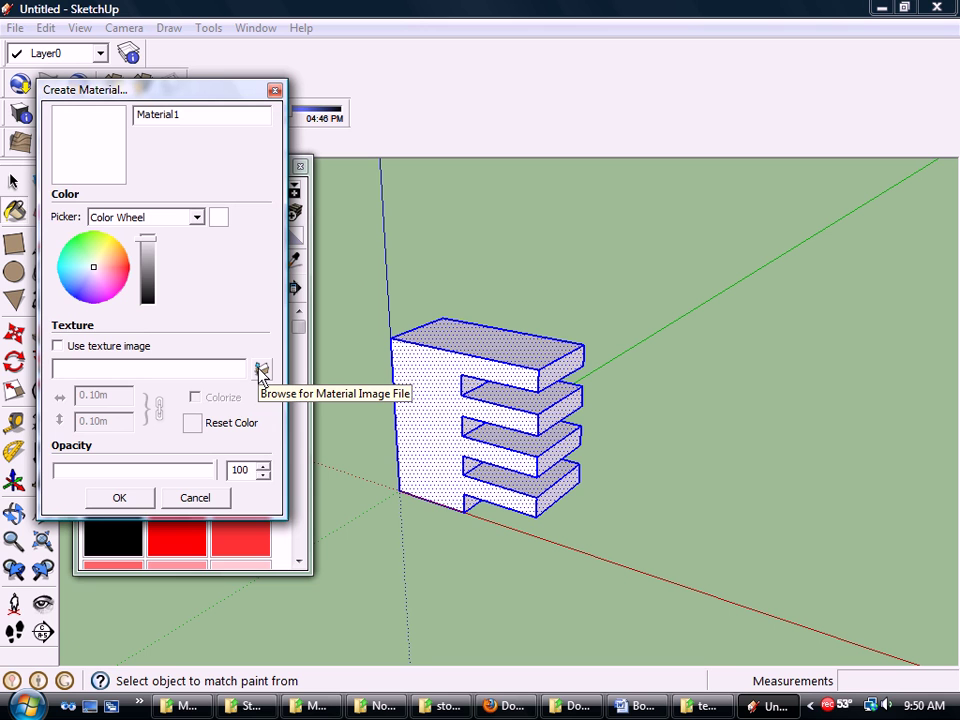
left_click(261, 371)
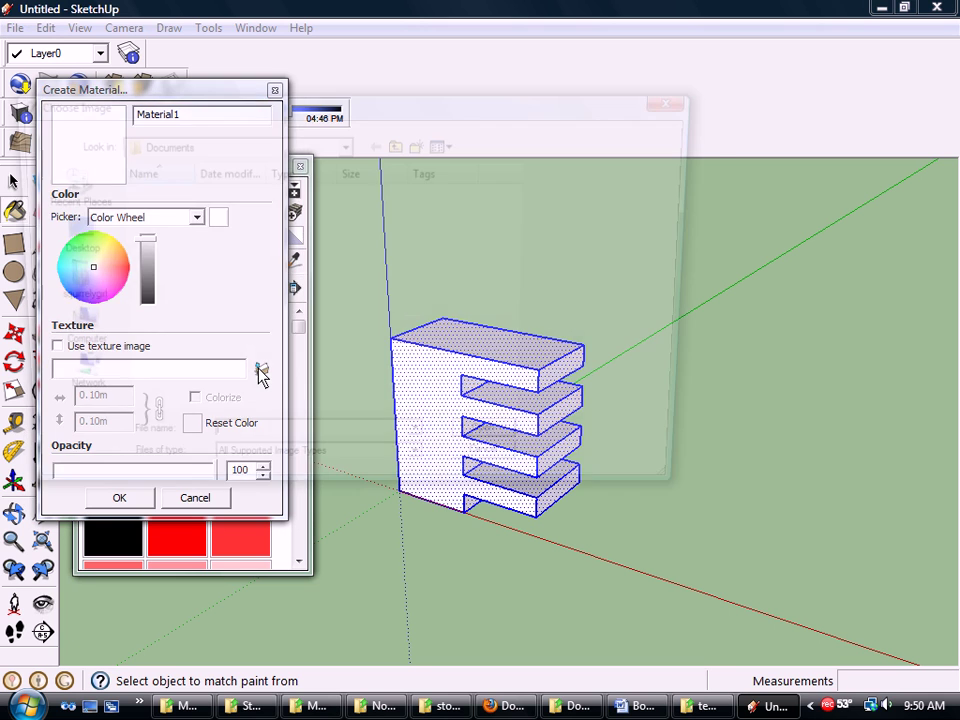
left_click(64, 334)
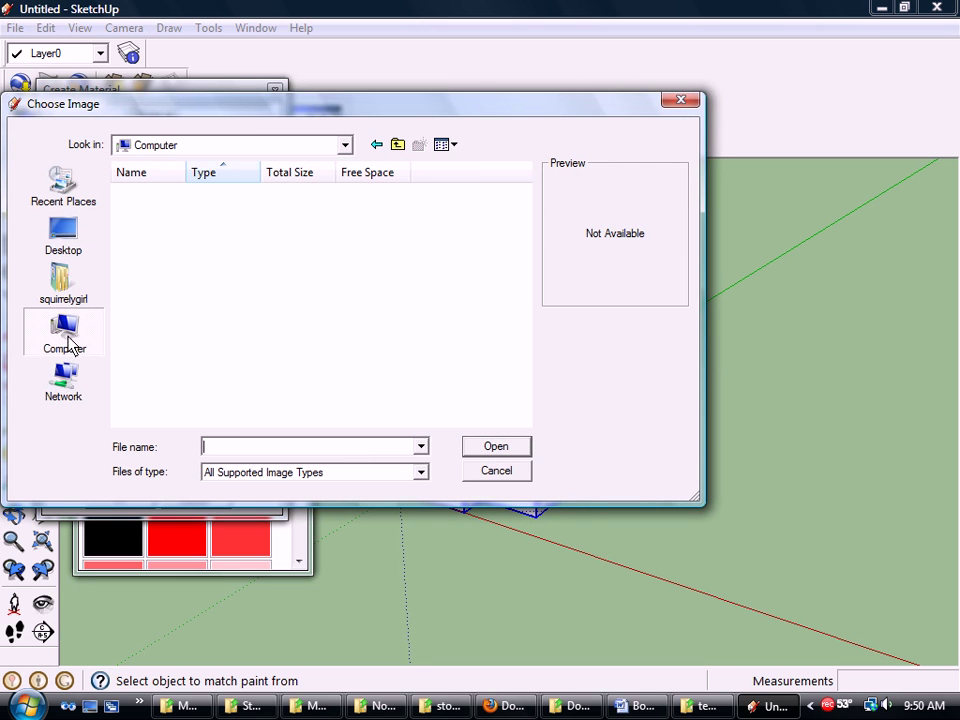
double_click(258, 279)
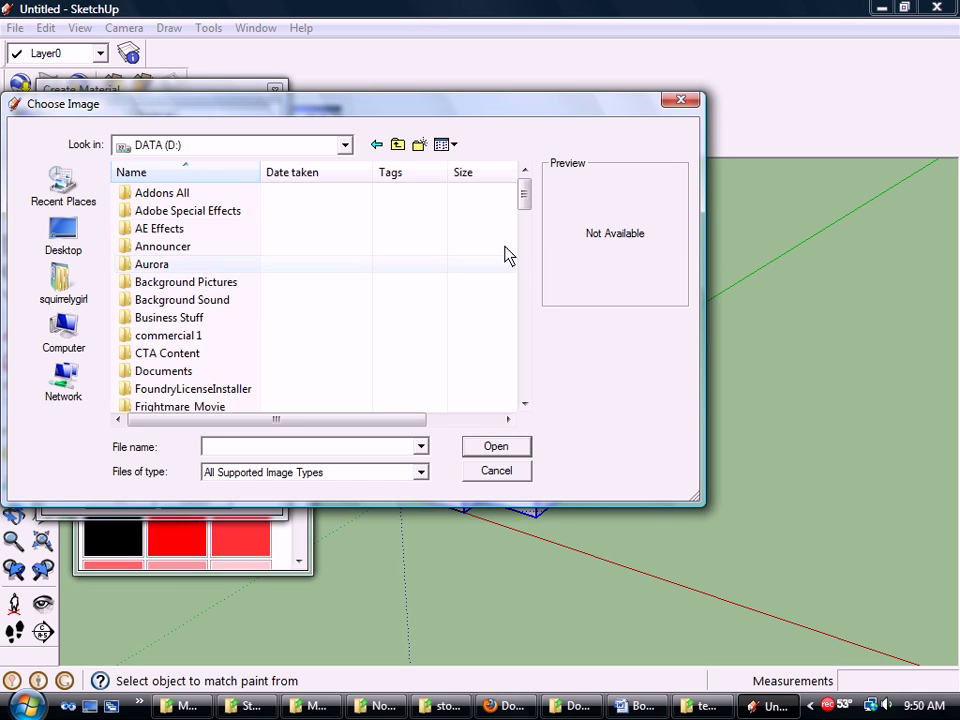
left_click_drag(527, 197, 526, 316)
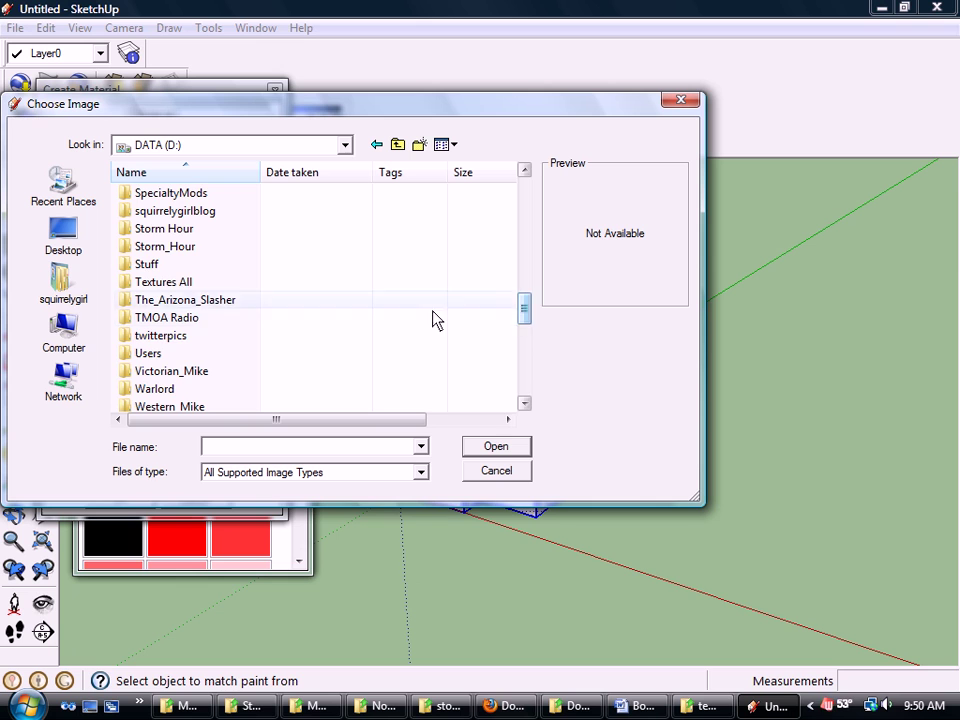
double_click(165, 281)
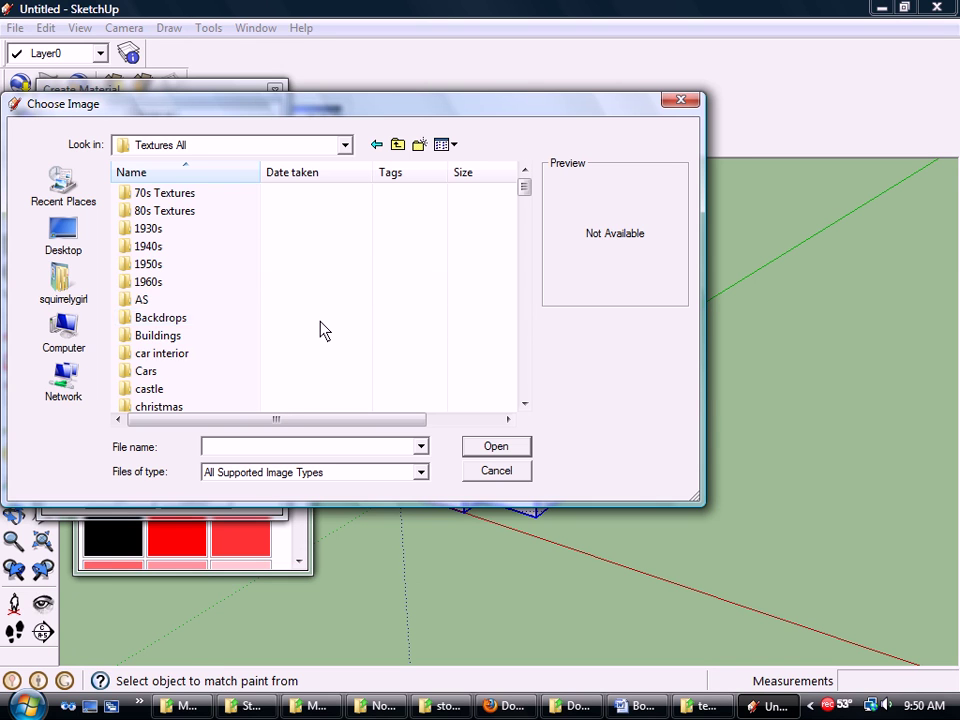
double_click(150, 211)
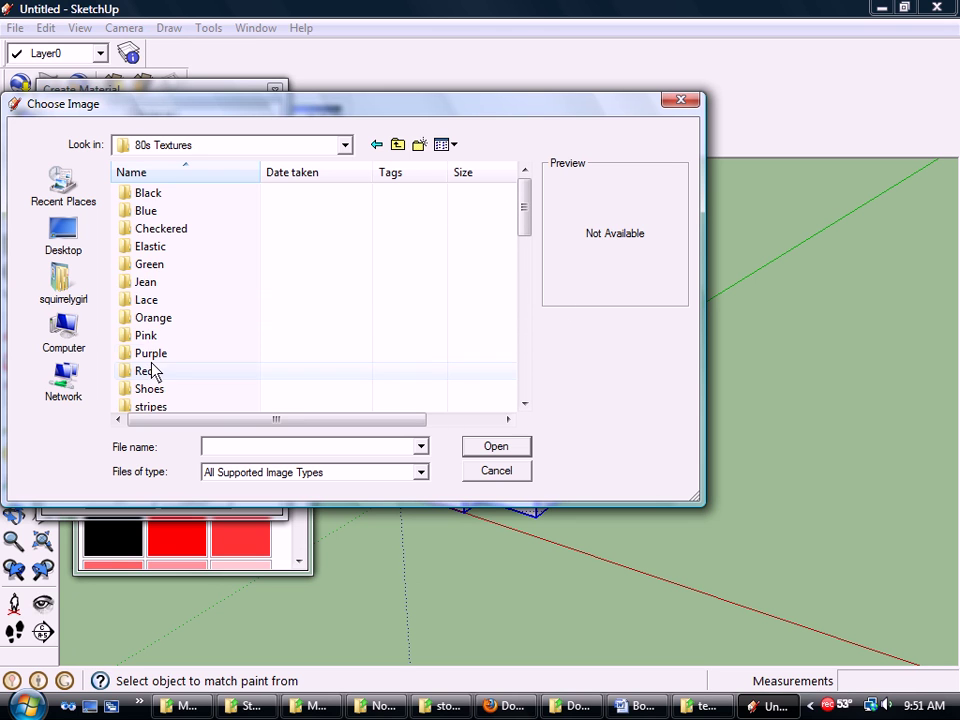
double_click(144, 372)
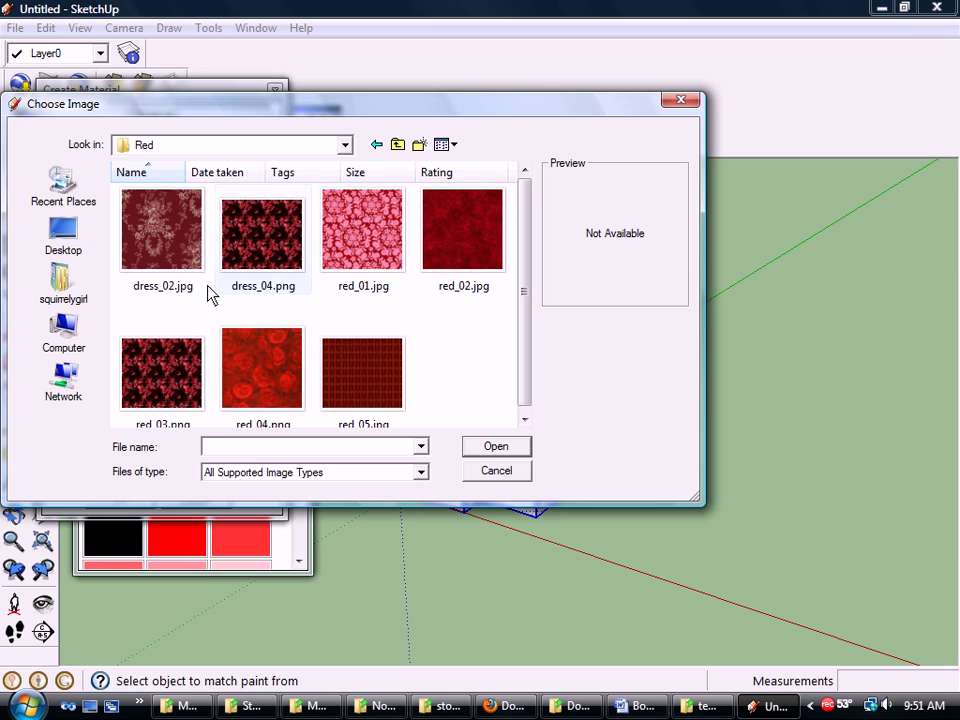
double_click(159, 250)
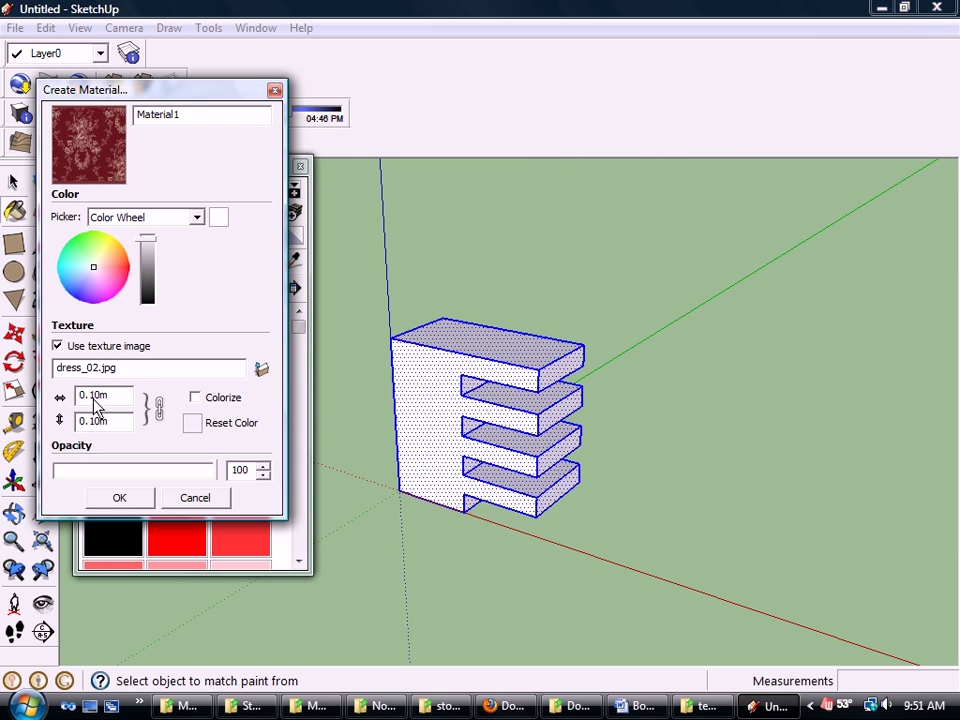
left_click(120, 498)
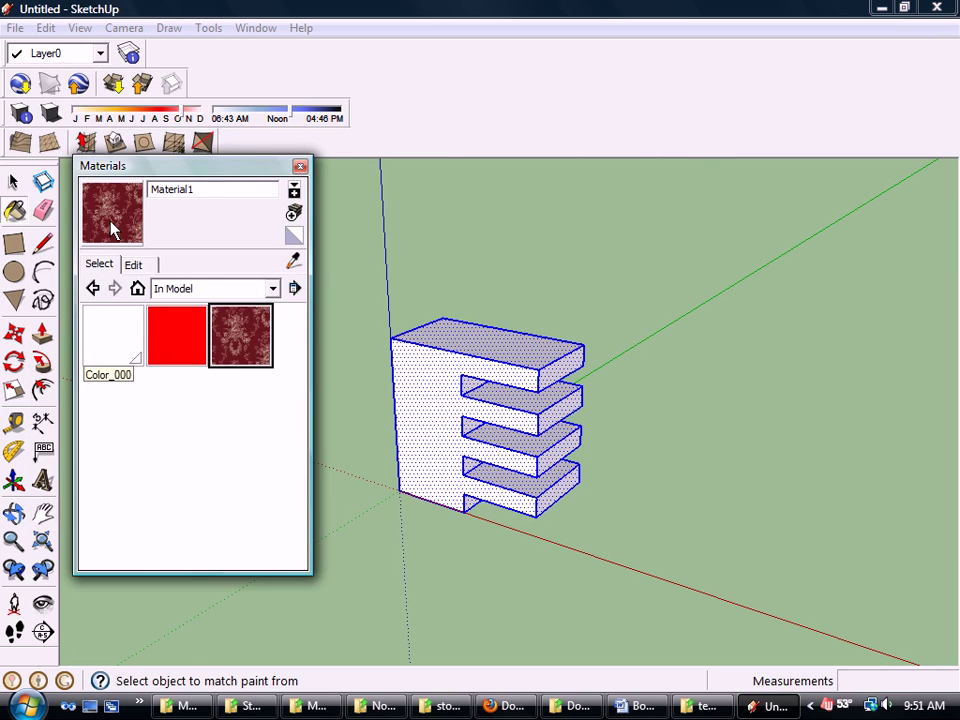
- Paint the box with Material1 and set its texture width to 0.5
left_click(413, 396)
middle_click_drag(414, 536, 450, 540)
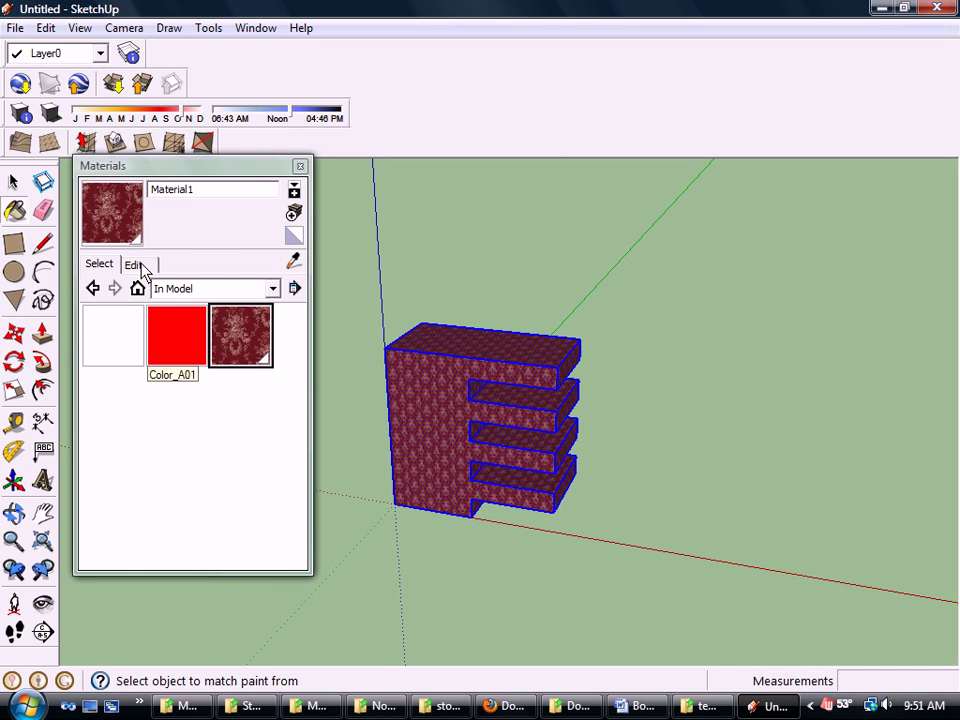
left_click(140, 266)
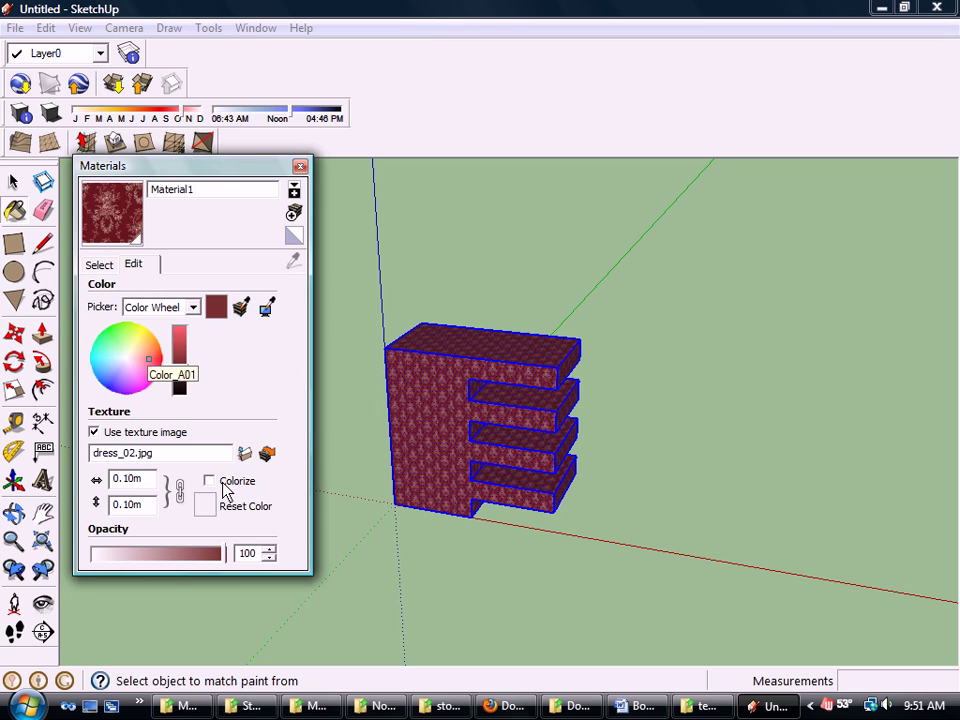
left_click(100, 266)
left_click(132, 266)
double_click(126, 479)
type("0.5")
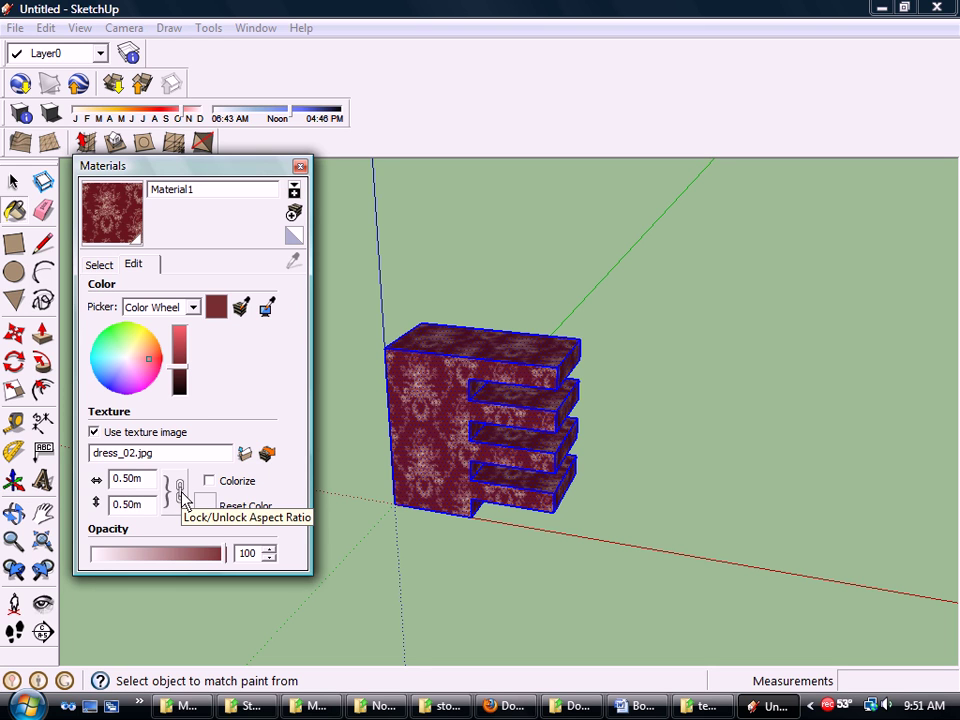
- Unlock the texture's aspect ratio and change the width to 0.60m, keeping 0.50m height
left_click(181, 492)
left_click(182, 493)
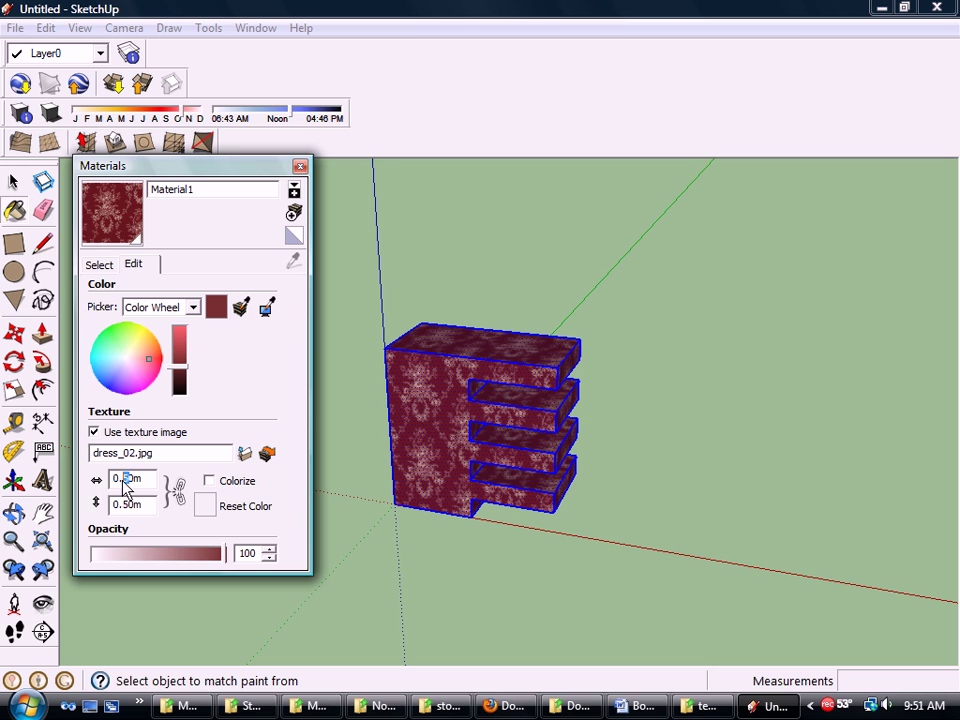
left_click_drag(121, 480, 134, 480)
type("6")
key("Return")
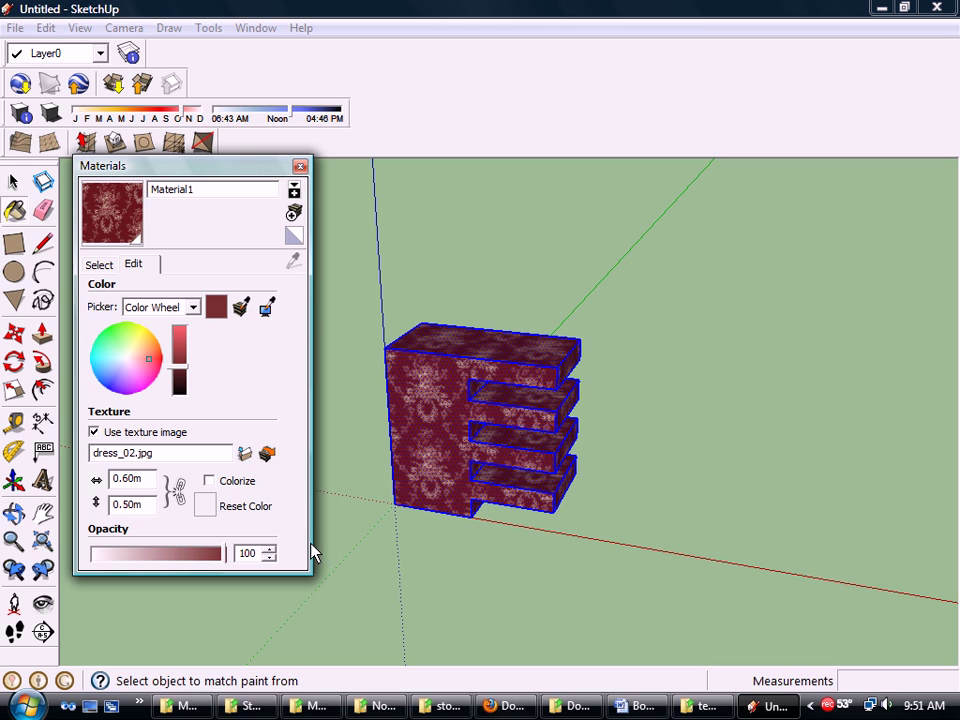
left_click(100, 265)
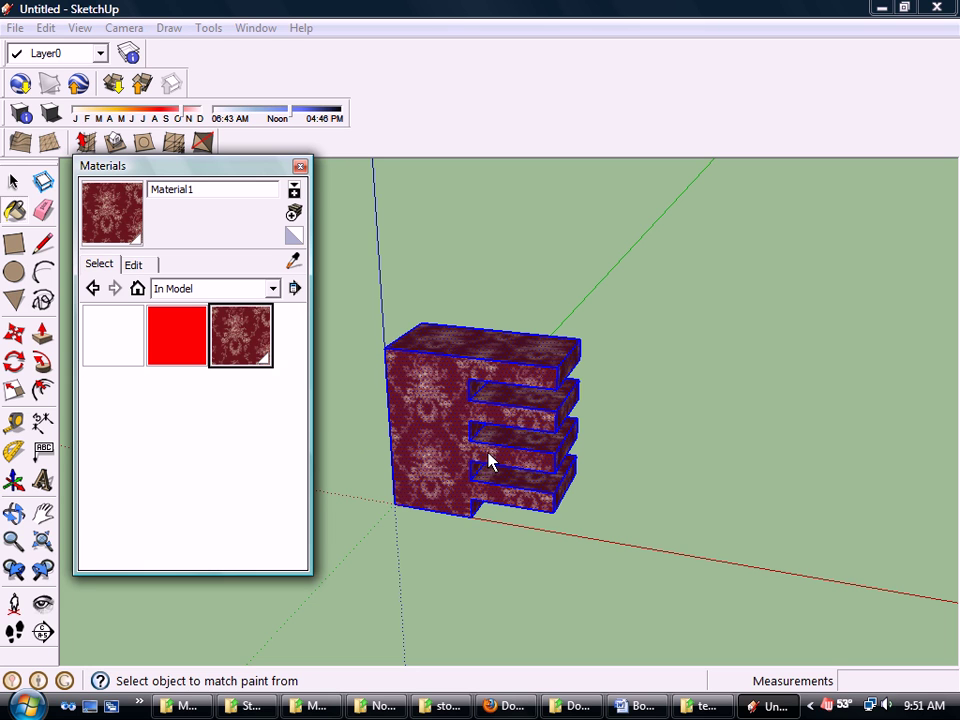
- Draw a line from the bottom corner to the edge midpoint, then one across the top face
mouse_move(632, 528)
middle_mouse_down()
mouse_move(654, 574)
mouse_move(620, 548)
middle_mouse_up()
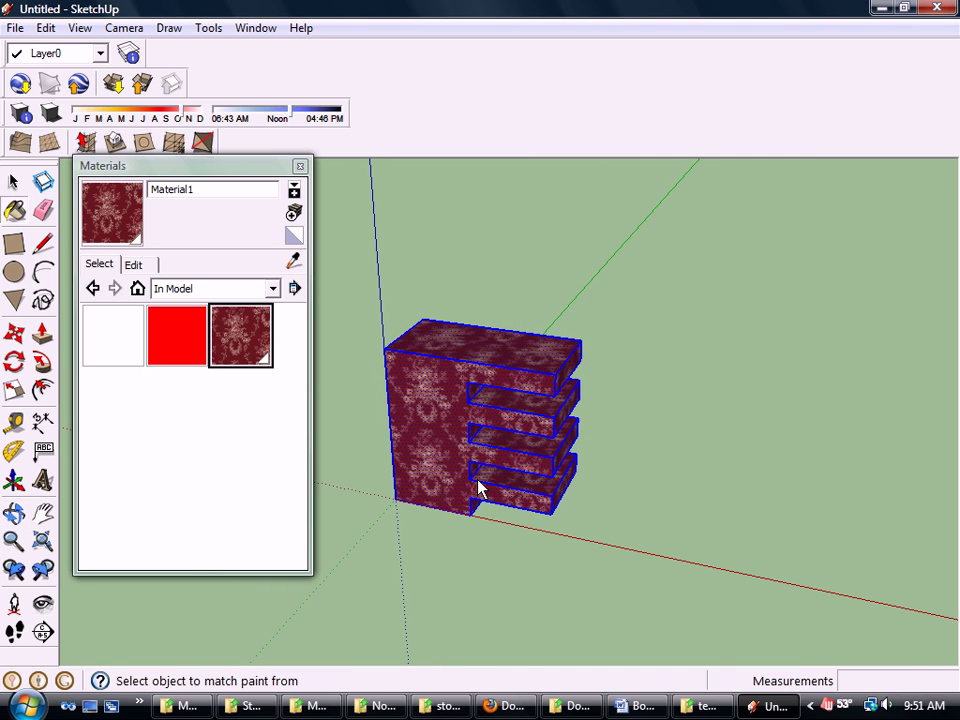
left_click(43, 243)
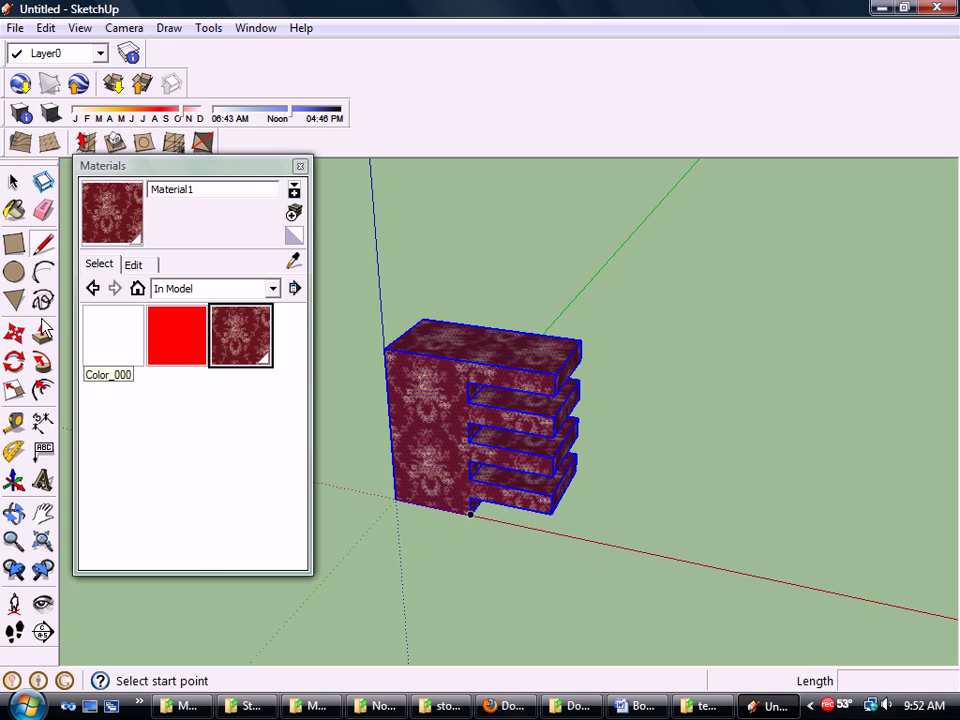
left_click(470, 500)
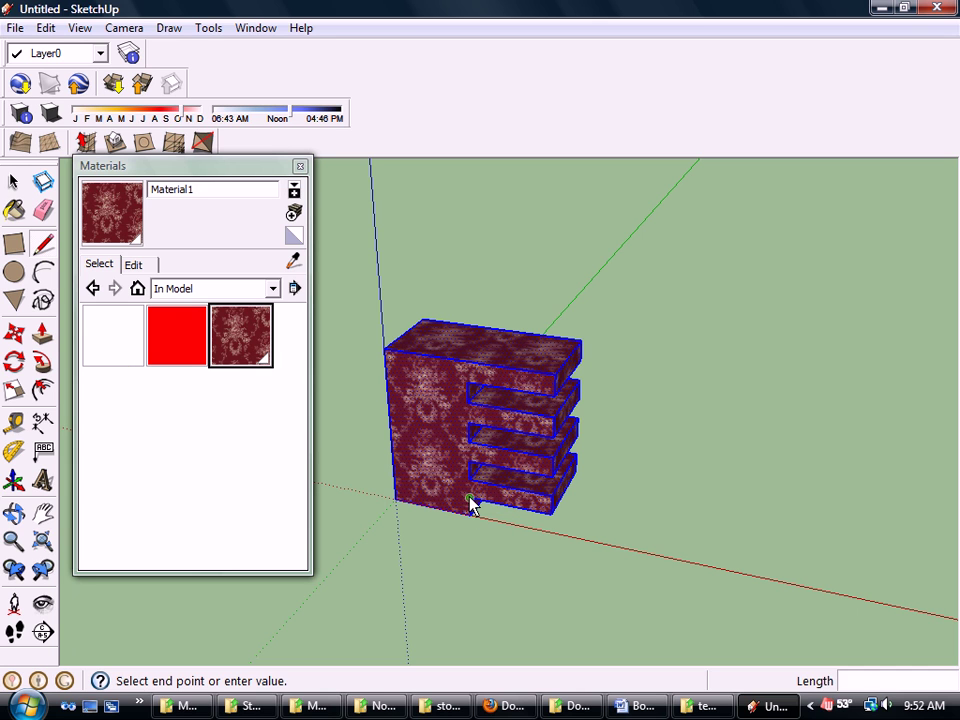
left_click(465, 366)
middle_click_drag(613, 380, 564, 456)
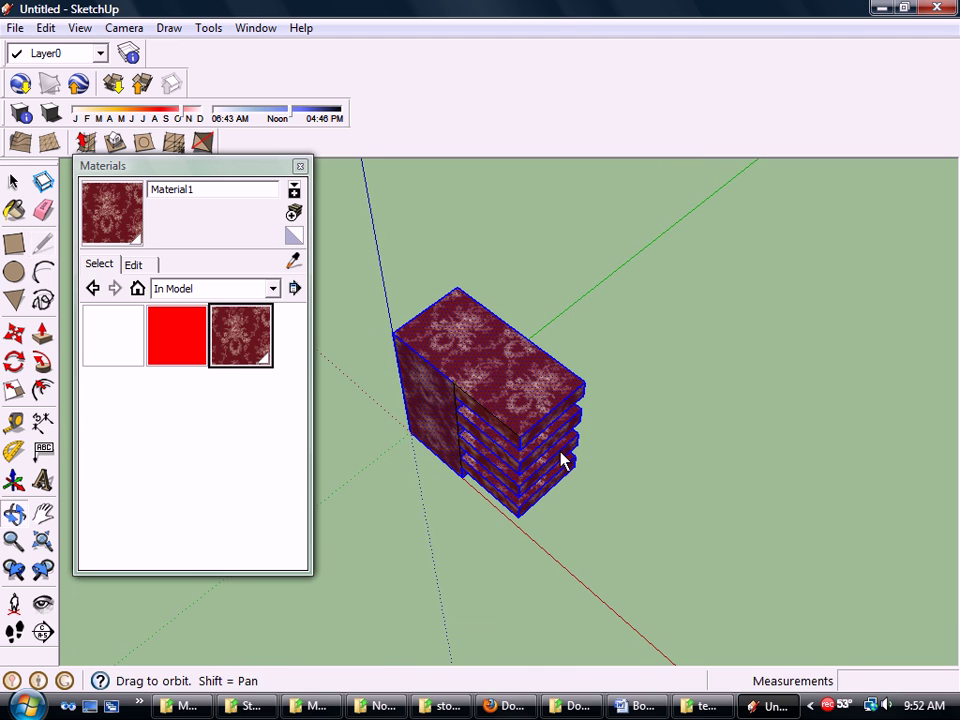
left_click(453, 386)
left_click(525, 336)
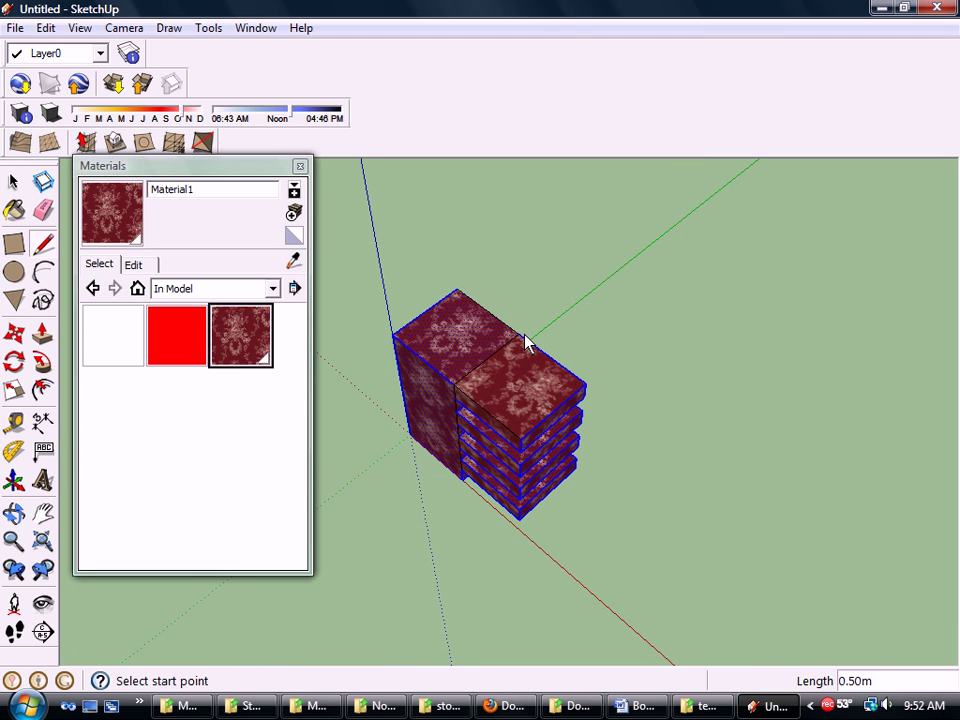
middle_click_drag(525, 336, 458, 357)
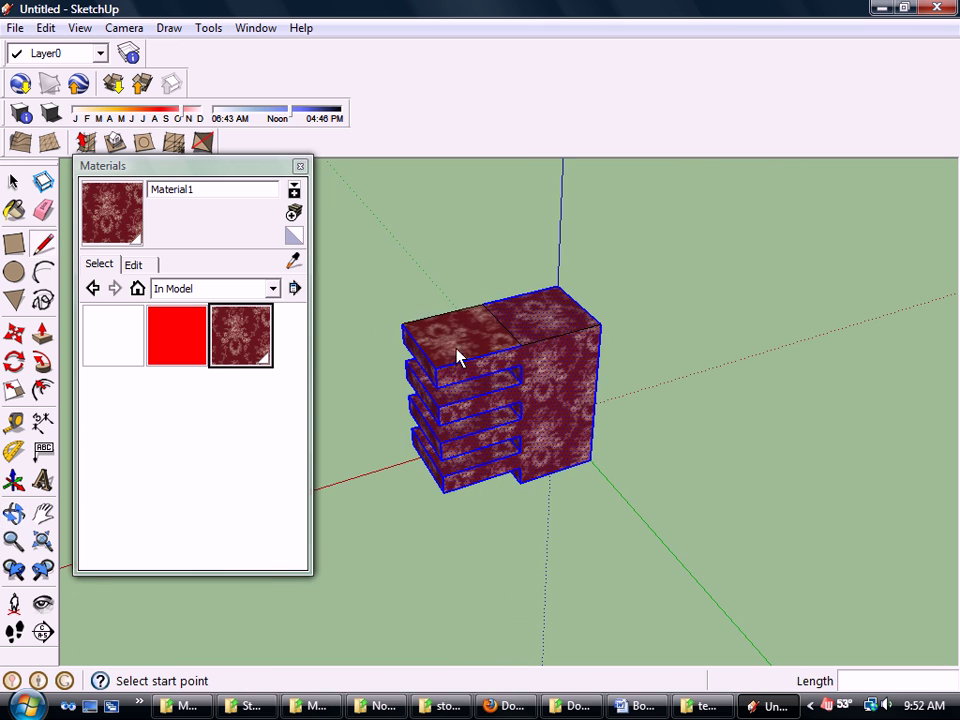
- Draw a vertical line down the front from the top split point to the bottom edge
left_click(521, 344)
left_click(521, 478)
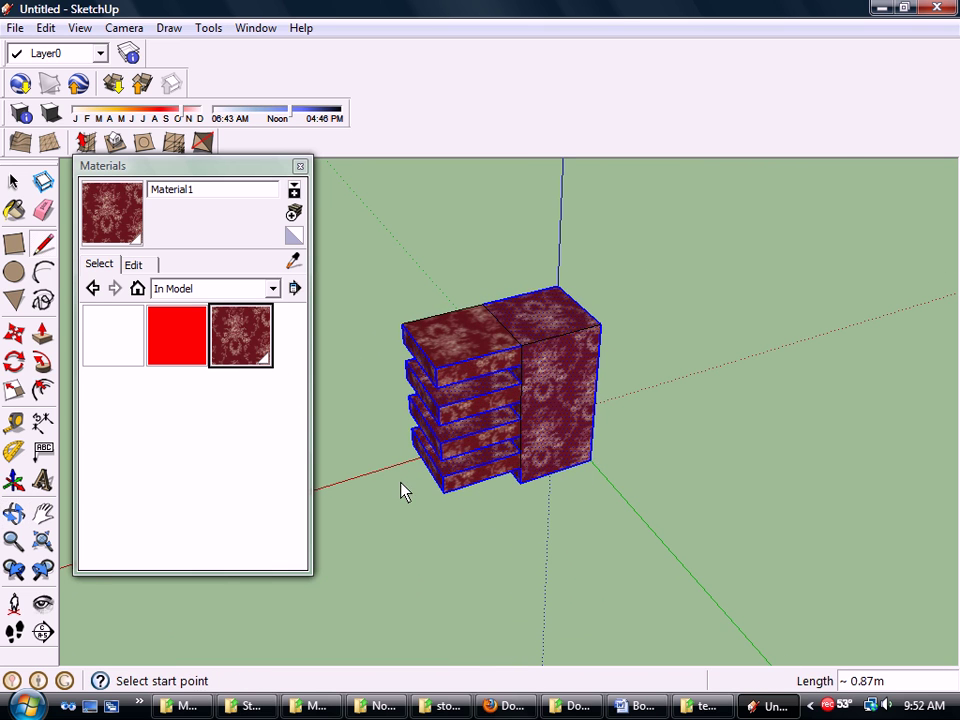
middle_click_drag(400, 490, 530, 300)
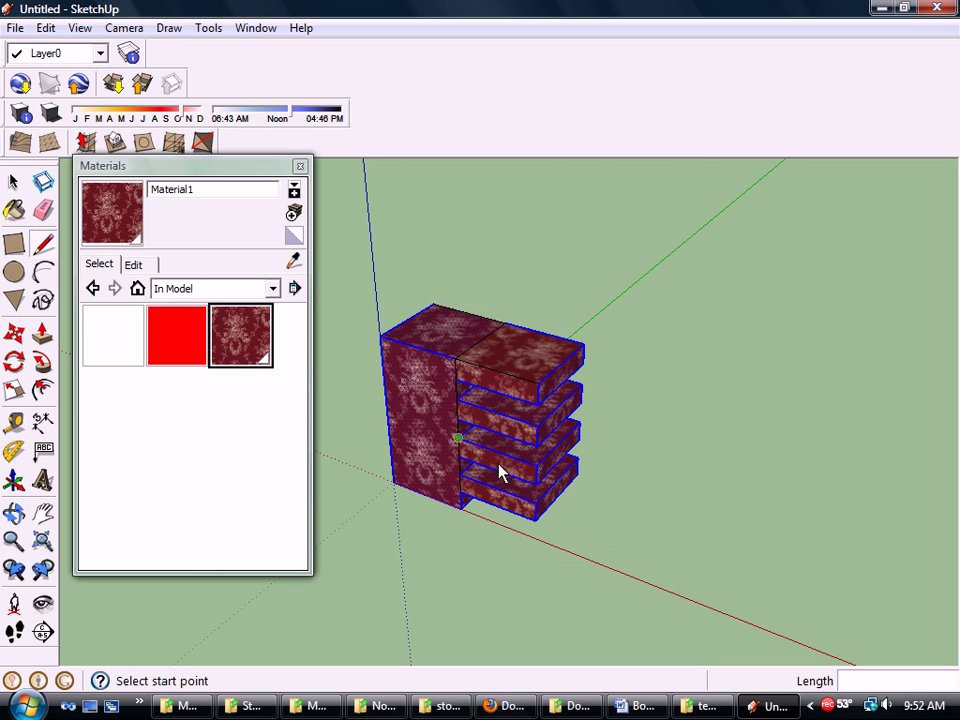
- Paint the shelves' top, front and end faces with white Color_000
left_click(100, 342)
left_click(512, 366)
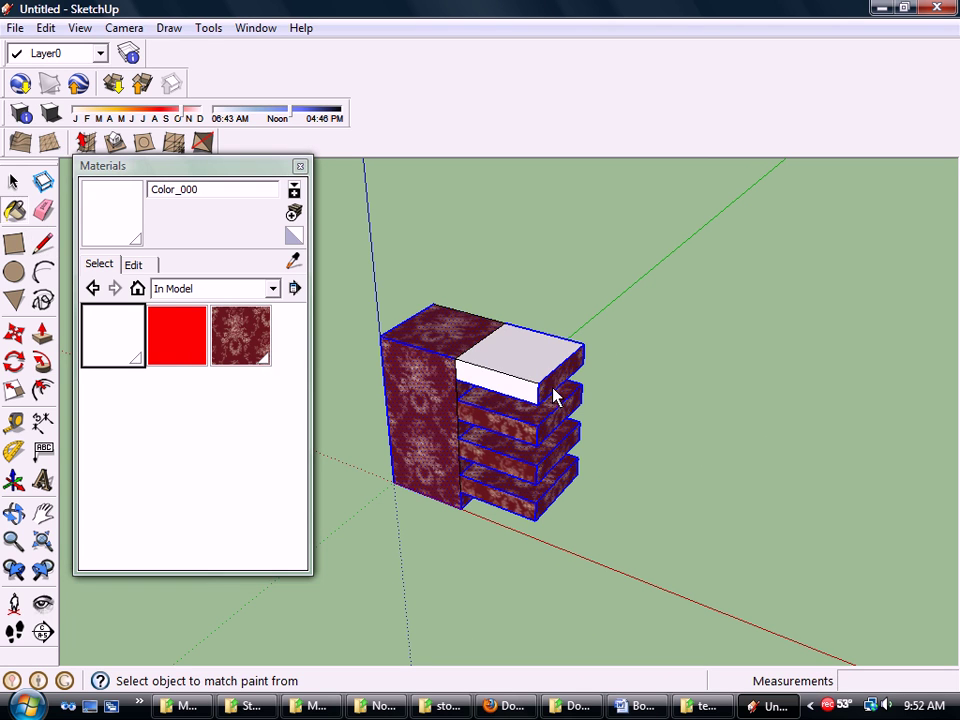
key("space")
left_click(542, 289)
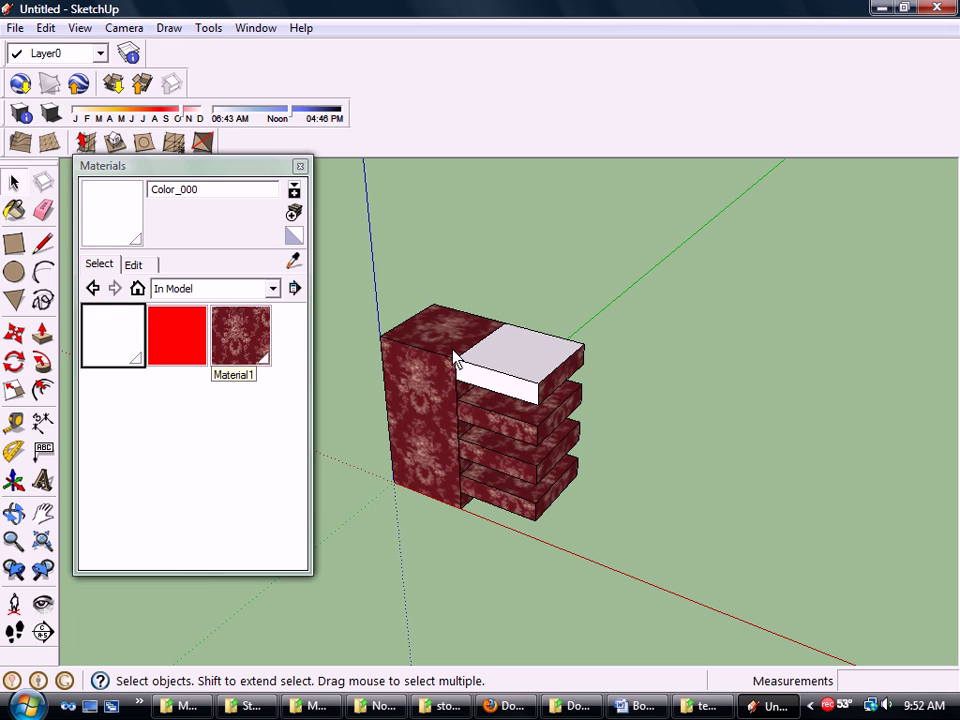
key("b")
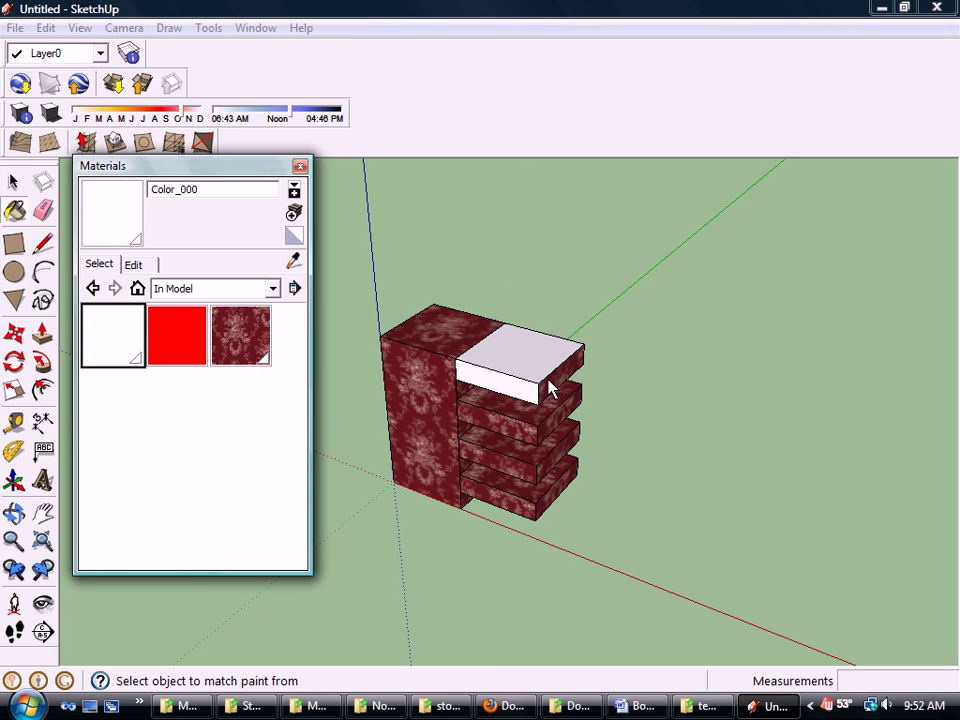
left_click(512, 410)
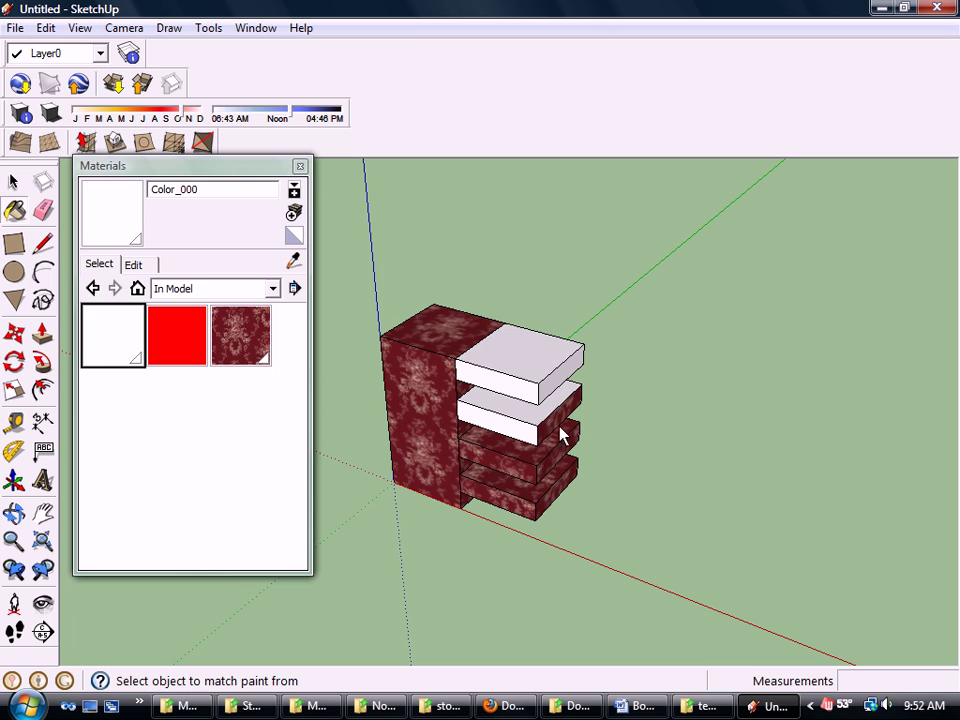
left_click(560, 435)
left_click(530, 456)
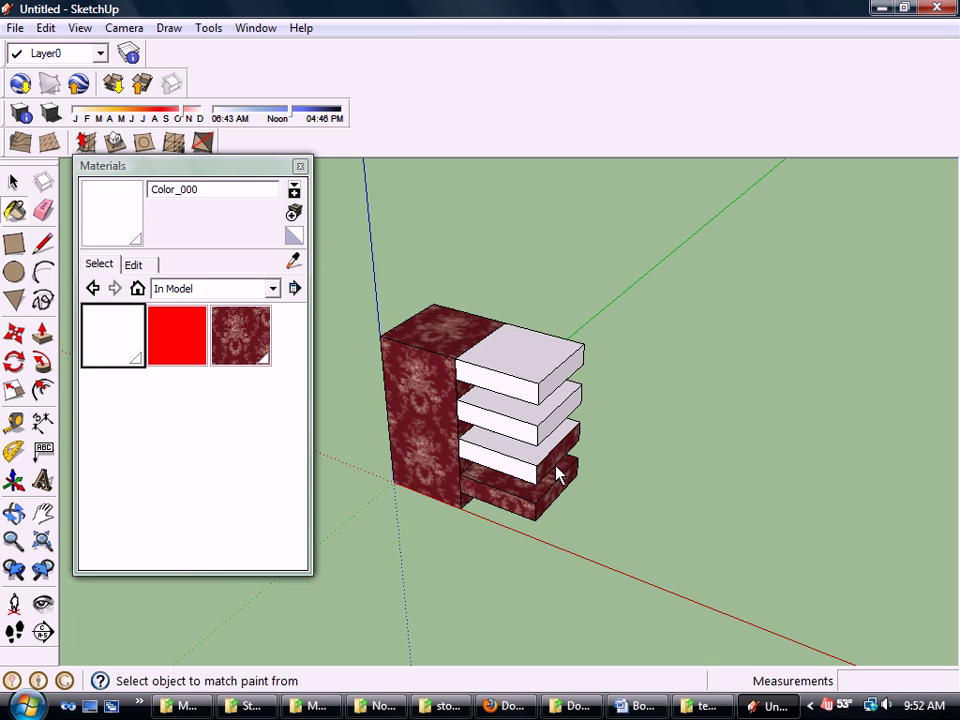
left_click(558, 468)
left_click(525, 489)
left_click(514, 506)
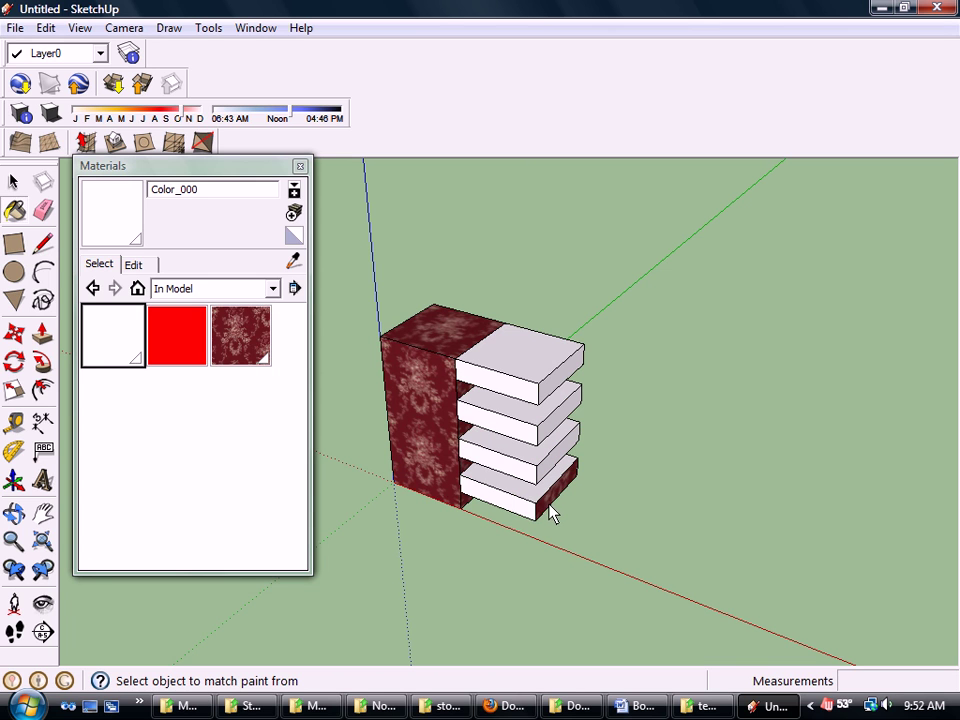
left_click(551, 514)
- Paint the undersides of all four shelves white and check the result
mouse_move(675, 437)
middle_mouse_down()
mouse_move(450, 444)
mouse_move(405, 431)
mouse_move(540, 354)
mouse_move(557, 252)
mouse_move(522, 433)
middle_mouse_up()
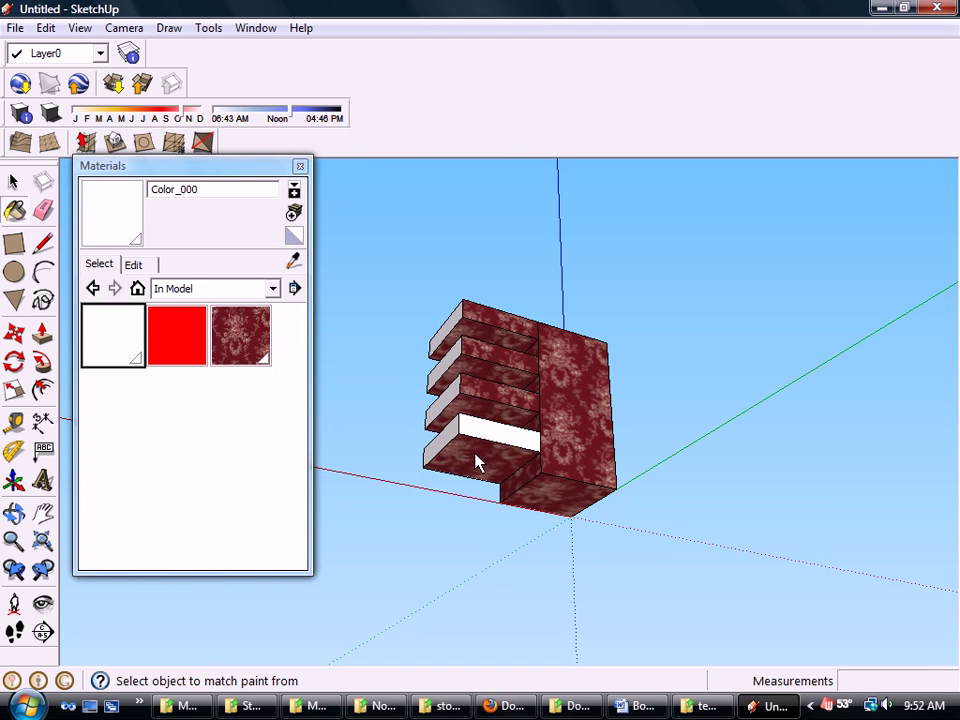
left_click(476, 462)
left_click(490, 405)
left_click(496, 384)
left_click(494, 373)
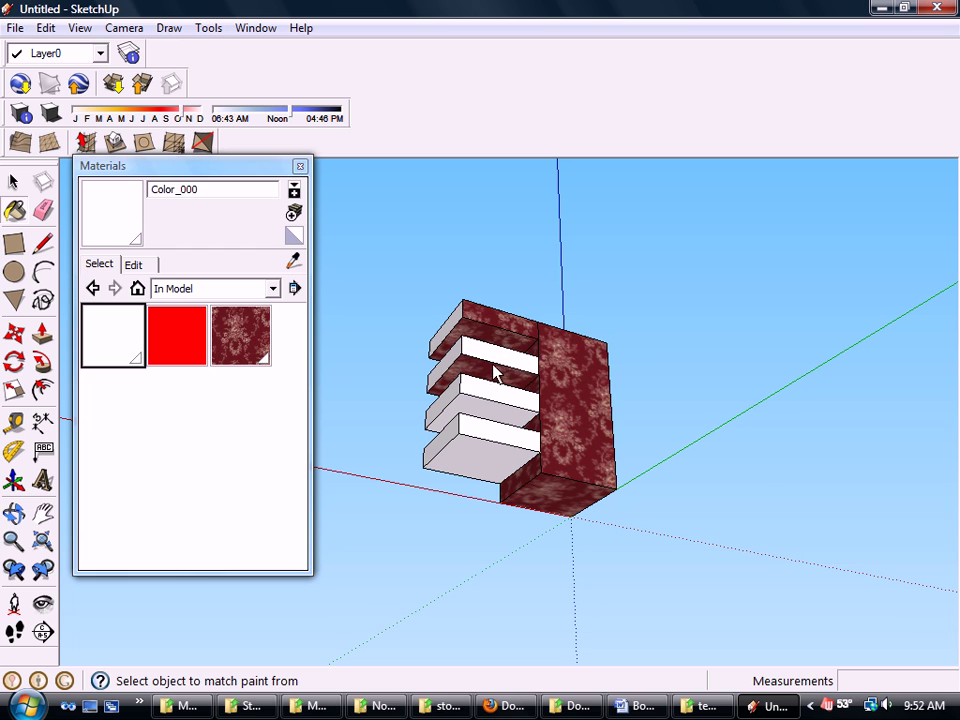
left_click(502, 333)
mouse_move(502, 333)
middle_mouse_down()
mouse_move(447, 325)
mouse_move(455, 375)
mouse_move(750, 497)
mouse_move(754, 454)
mouse_move(542, 471)
mouse_move(499, 489)
middle_mouse_up()
mouse_move(574, 476)
middle_mouse_down()
mouse_move(505, 477)
mouse_move(424, 360)
mouse_move(414, 392)
mouse_move(591, 381)
middle_mouse_up()
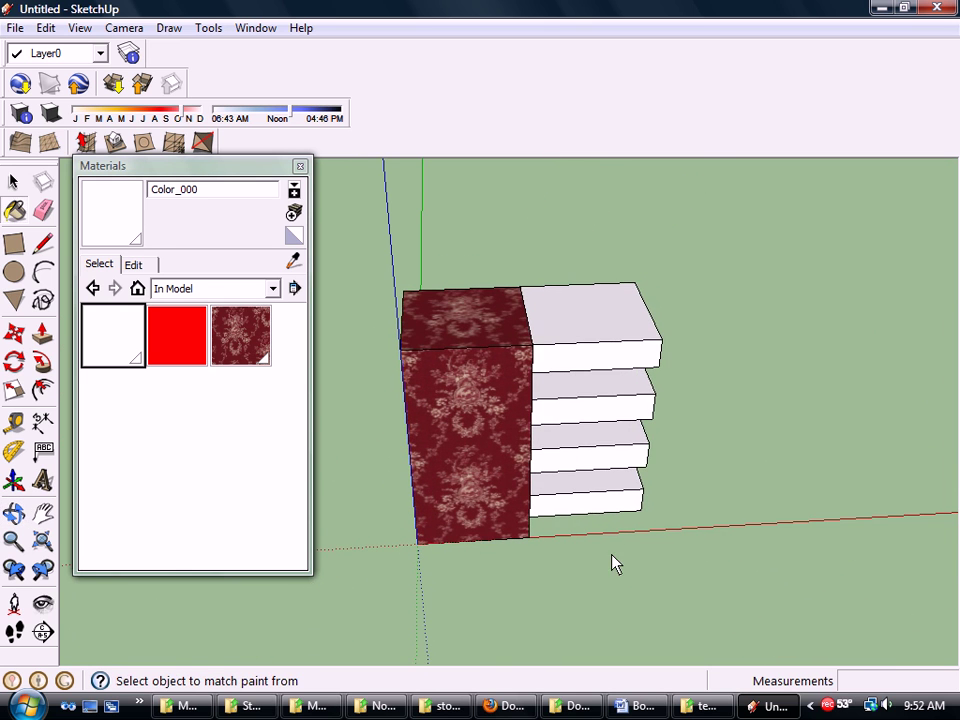
middle_click_drag(475, 415, 400, 405)
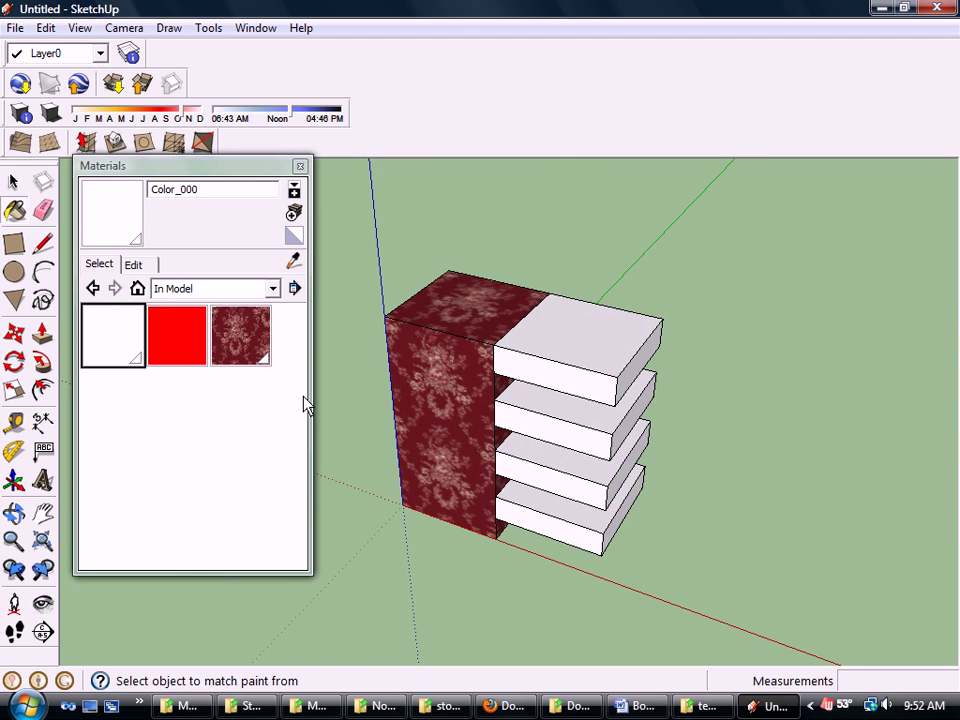
- Match Color_000 to the damask's dark red by sampling the back panel face
left_click(134, 265)
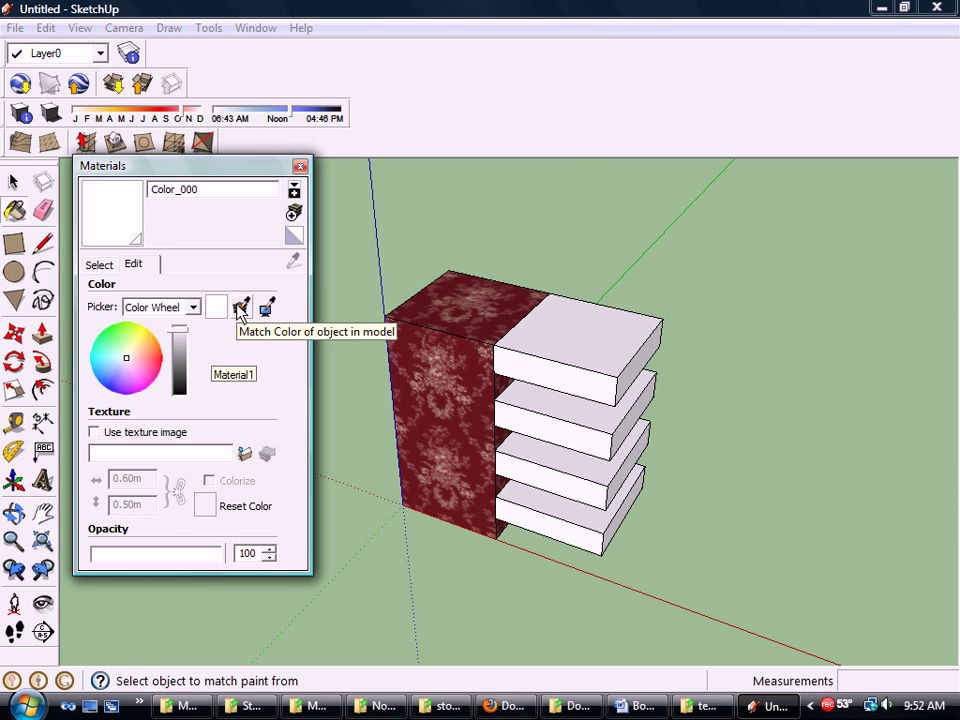
left_click(240, 309)
left_click(471, 369)
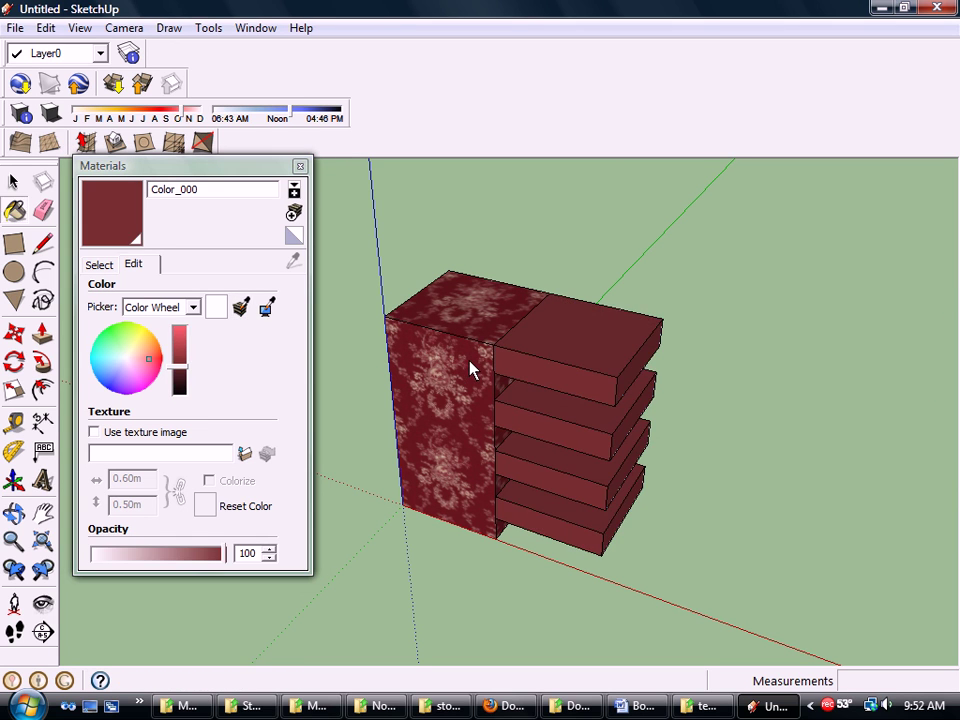
middle_click_drag(399, 489, 446, 435)
mouse_move(606, 371)
middle_mouse_down()
mouse_move(411, 386)
mouse_move(658, 392)
mouse_move(591, 392)
mouse_move(505, 330)
middle_mouse_up()
key("b")
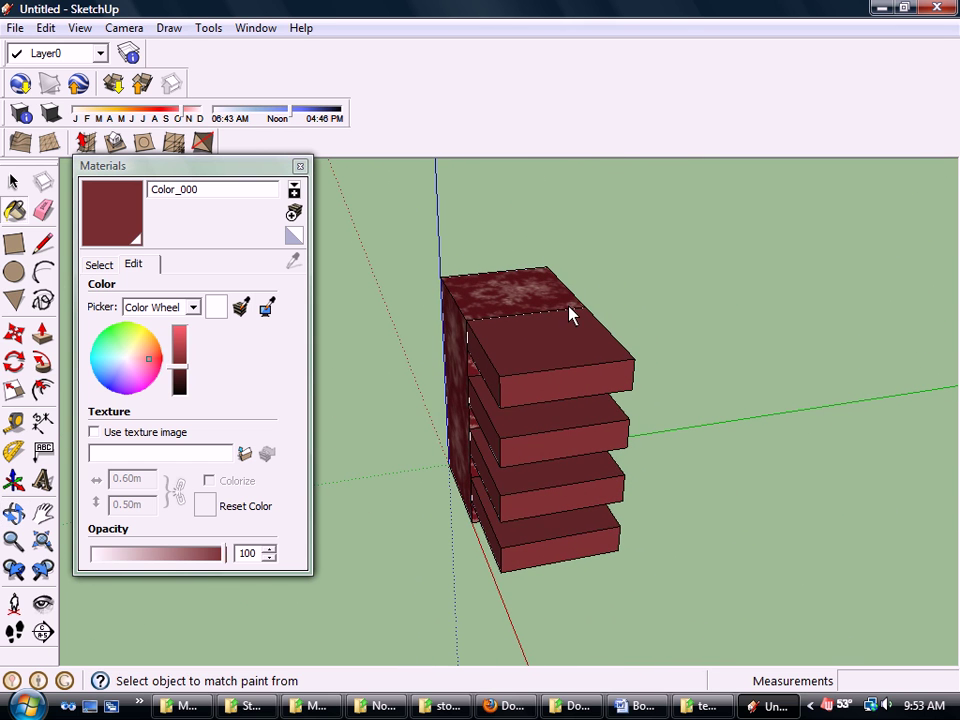
mouse_move(420, 410)
middle_mouse_down()
mouse_move(722, 403)
mouse_move(443, 420)
mouse_move(639, 446)
mouse_move(396, 409)
mouse_move(805, 427)
mouse_move(686, 401)
mouse_move(471, 411)
mouse_move(482, 418)
middle_mouse_up()
- Select the shelf model and load Color_000 into the Paint Bucket
left_click(13, 182)
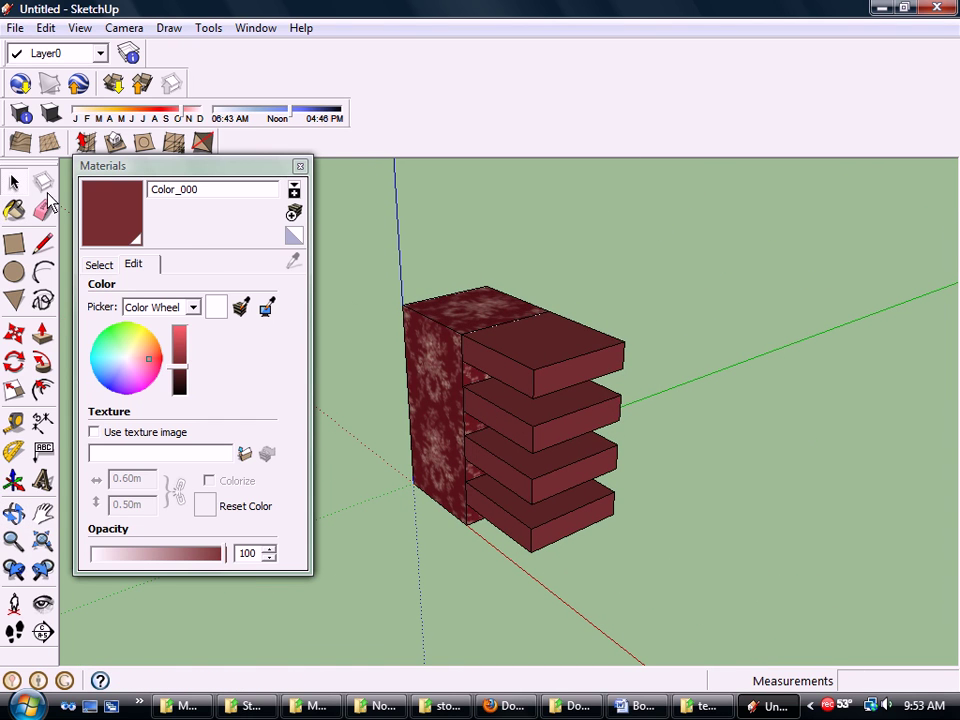
left_click(462, 360)
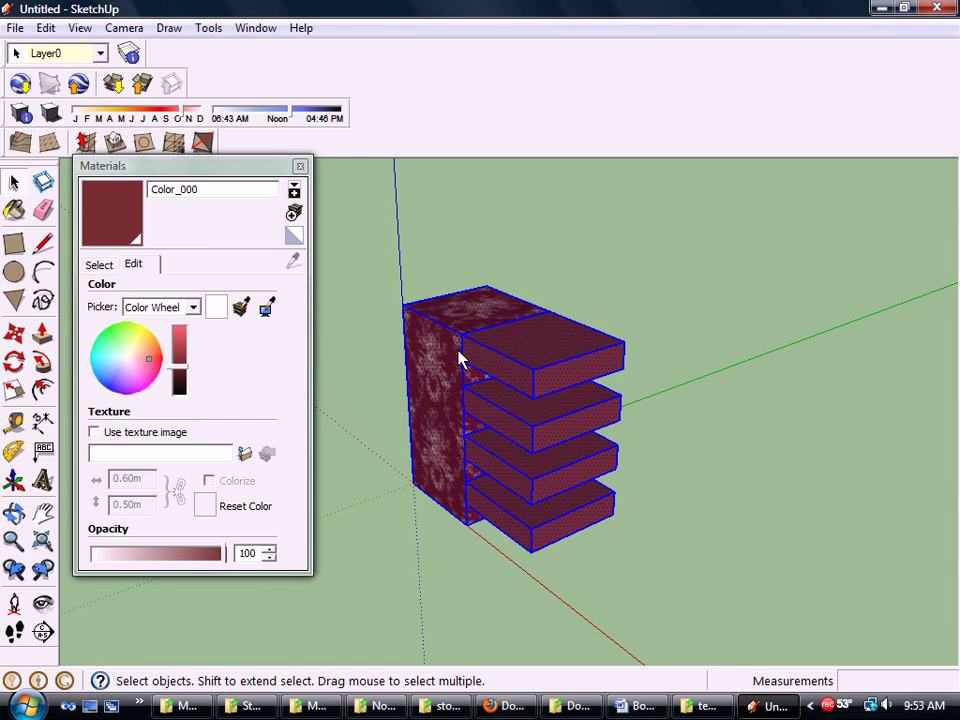
left_click(112, 218)
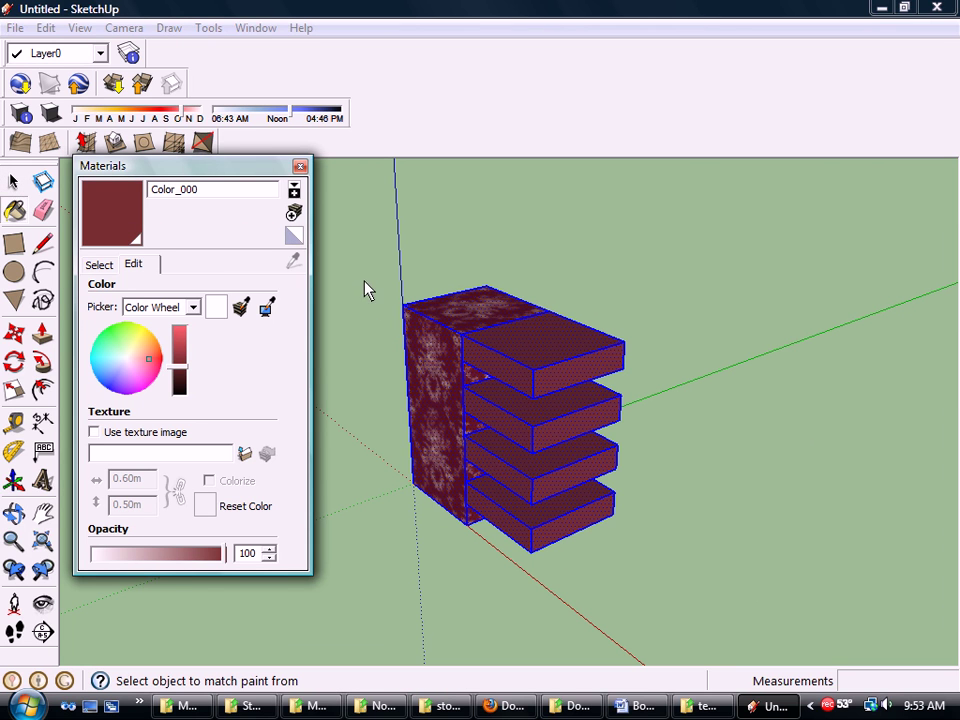
scroll(365, 305, "up", 8)
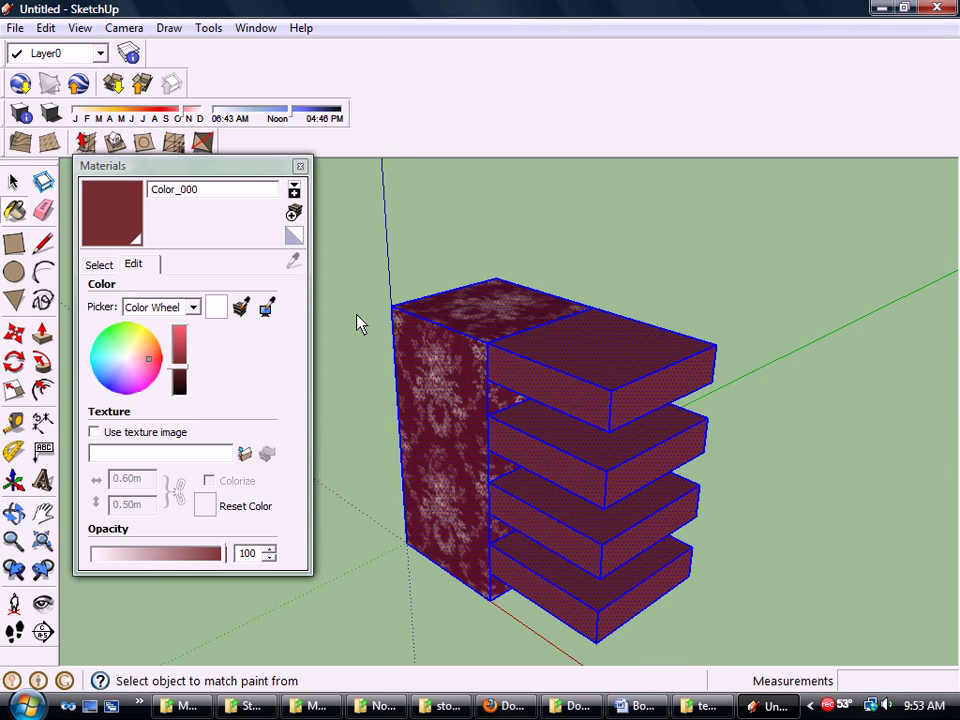
scroll(450, 405, "up", 8)
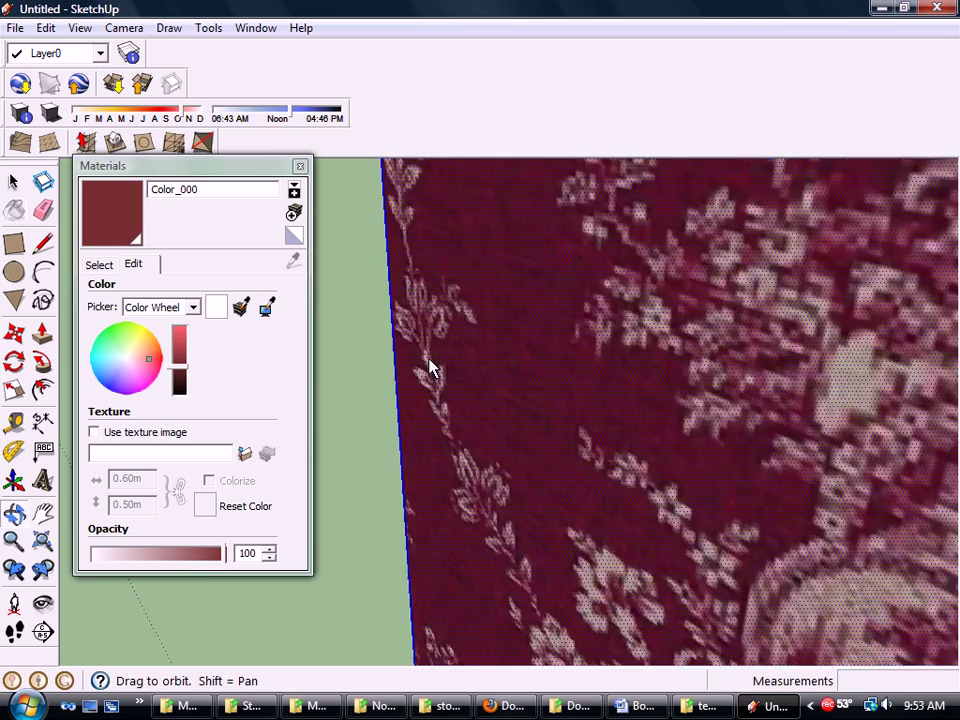
scroll(503, 368, "down", 2)
middle_click_drag(551, 364, 461, 404)
scroll(508, 360, "down", 5)
scroll(407, 326, "down", 4)
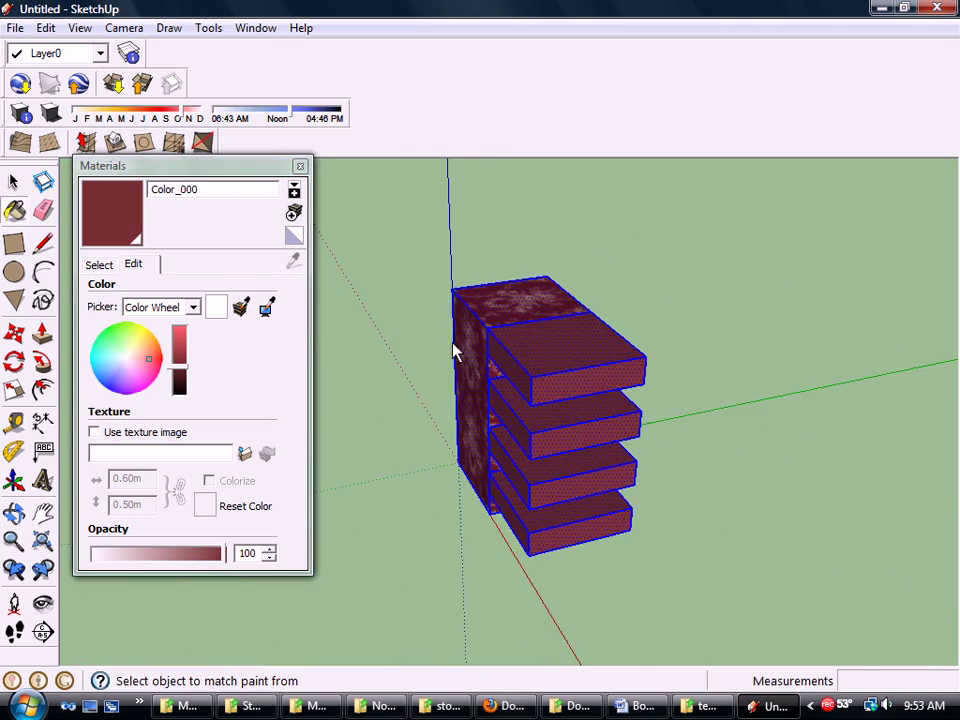
scroll(420, 332, "up", 6)
scroll(420, 332, "up", 3)
- Paint the leftover white inside faces Color_000, then clear the selection
middle_click_drag(435, 343, 308, 228)
left_click(650, 450)
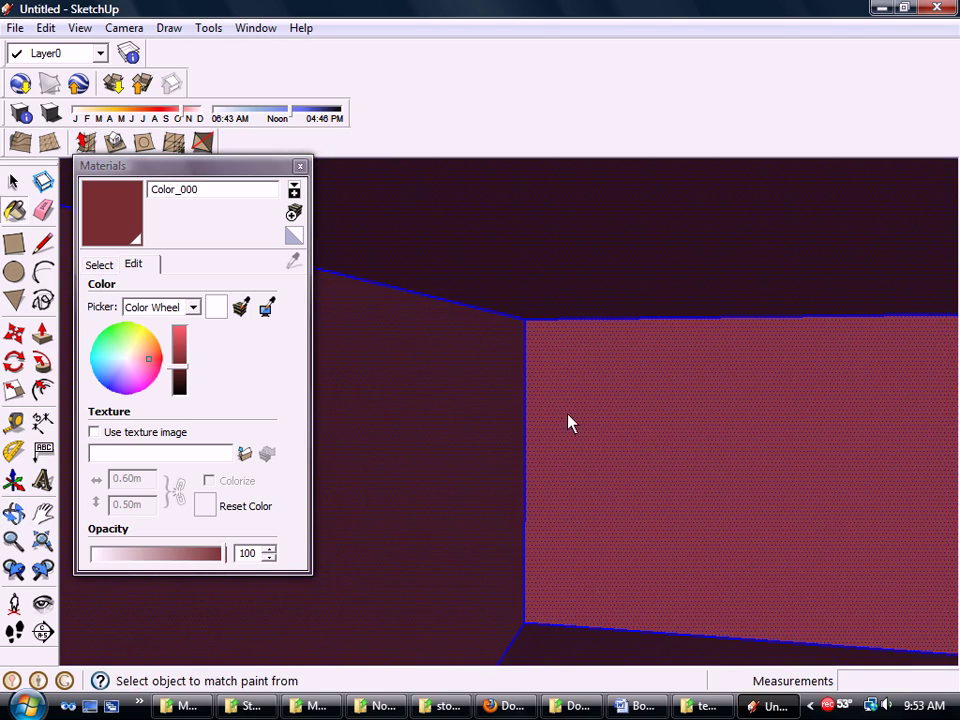
middle_click_drag(568, 422, 422, 333)
scroll(424, 333, "down", 2)
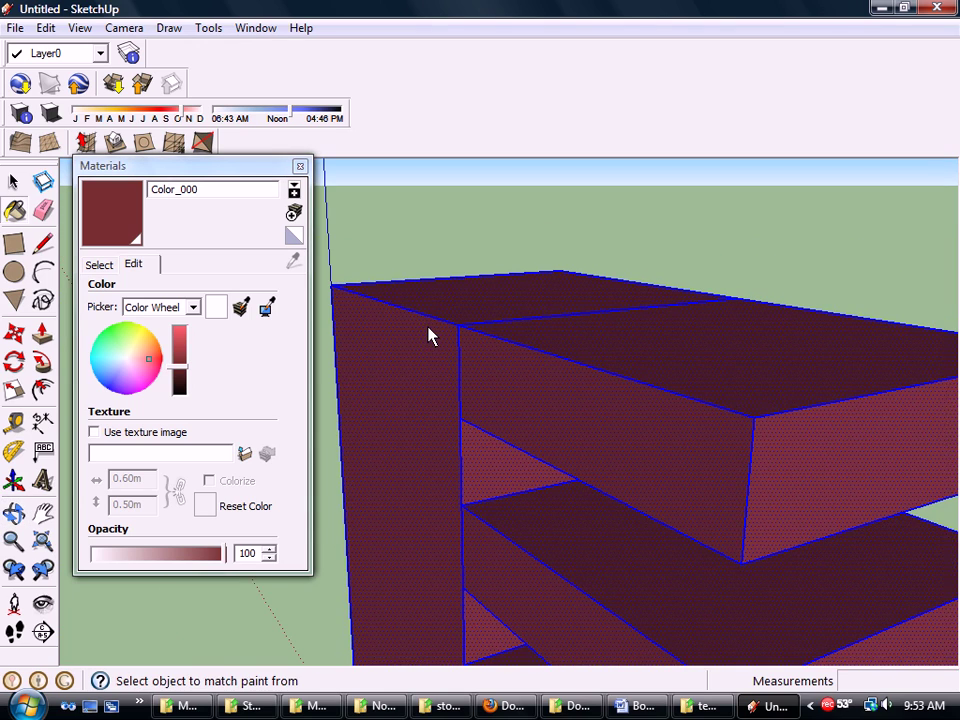
left_click(428, 369)
scroll(441, 386, "down", 4)
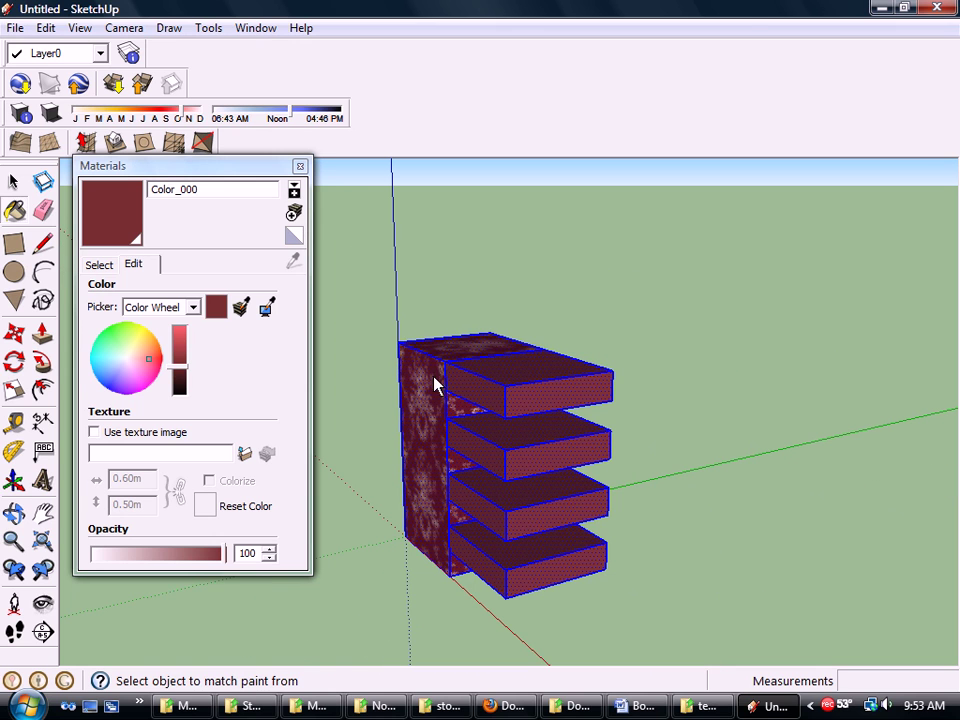
left_click(12, 182)
left_click(634, 326)
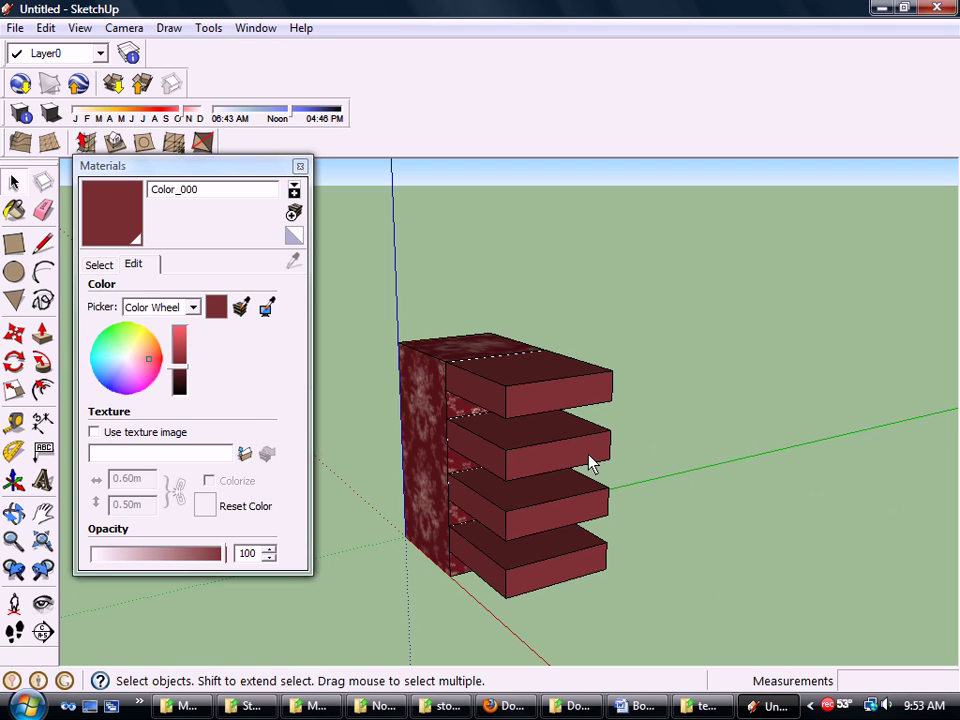
left_click(101, 199)
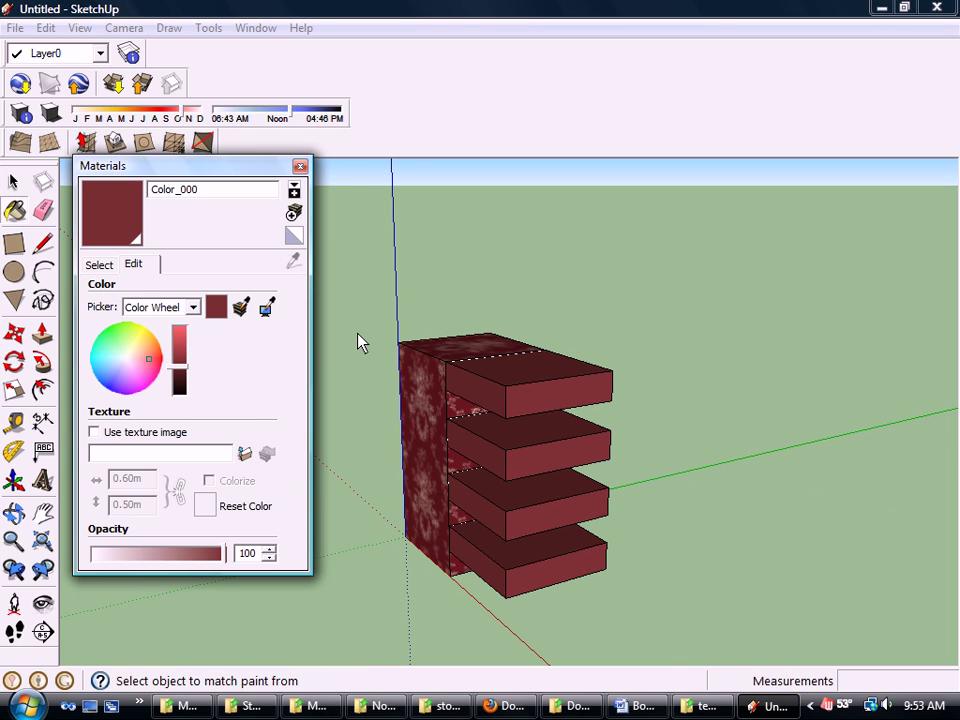
scroll(456, 339, "up", 10)
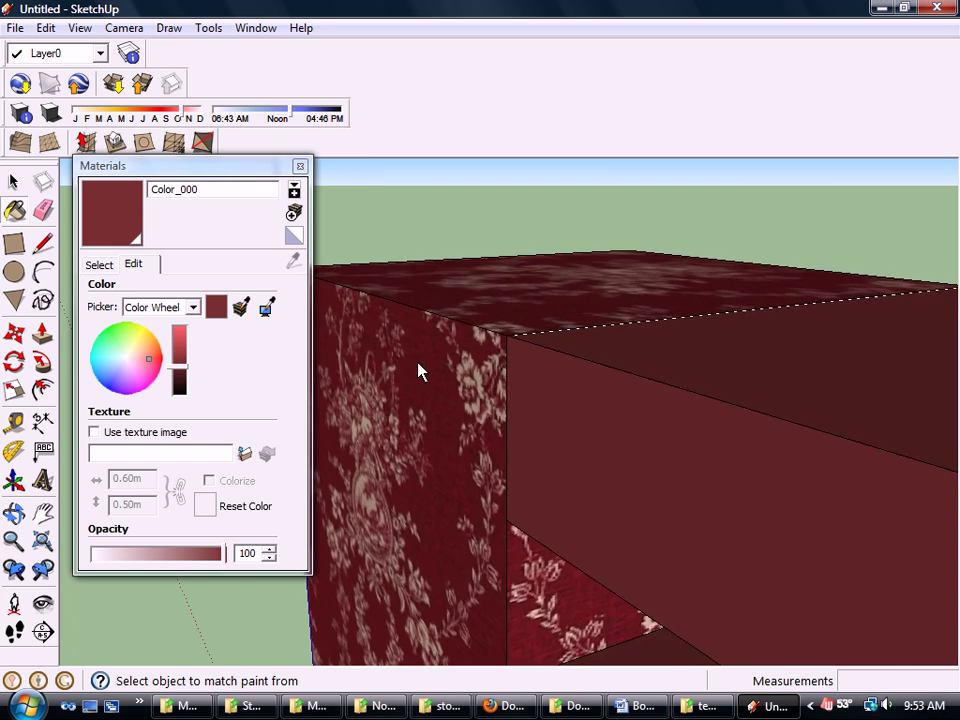
scroll(418, 371, "up", 3)
middle_click_drag(418, 371, 274, 358)
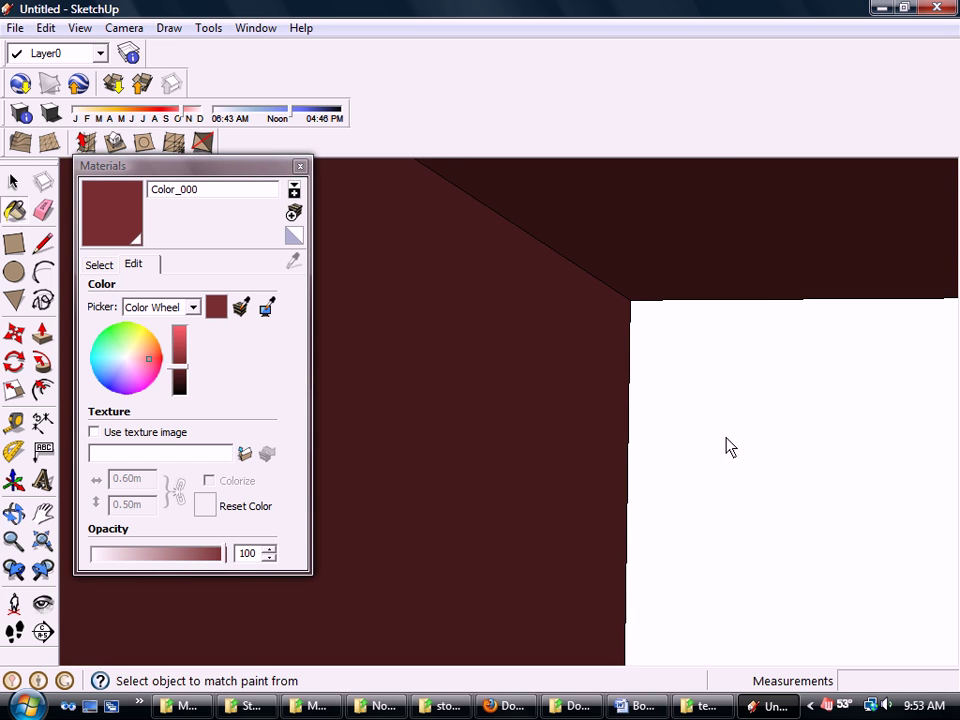
middle_click_drag(729, 447, 611, 420)
scroll(639, 416, "down", 6)
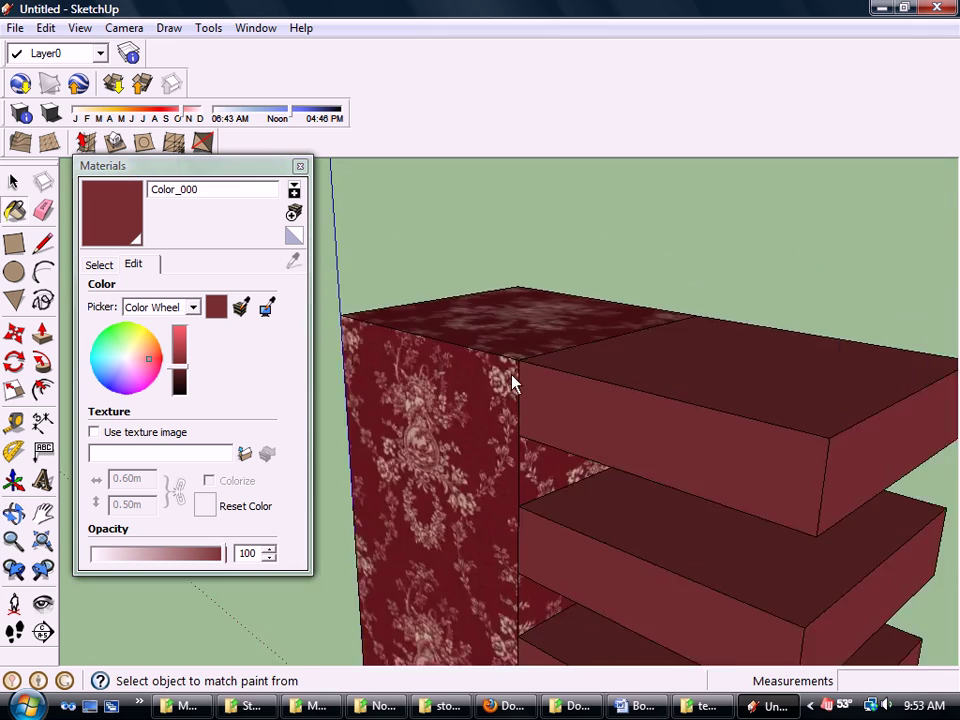
scroll(540, 480, "down", 2)
scroll(510, 470, "up", 8)
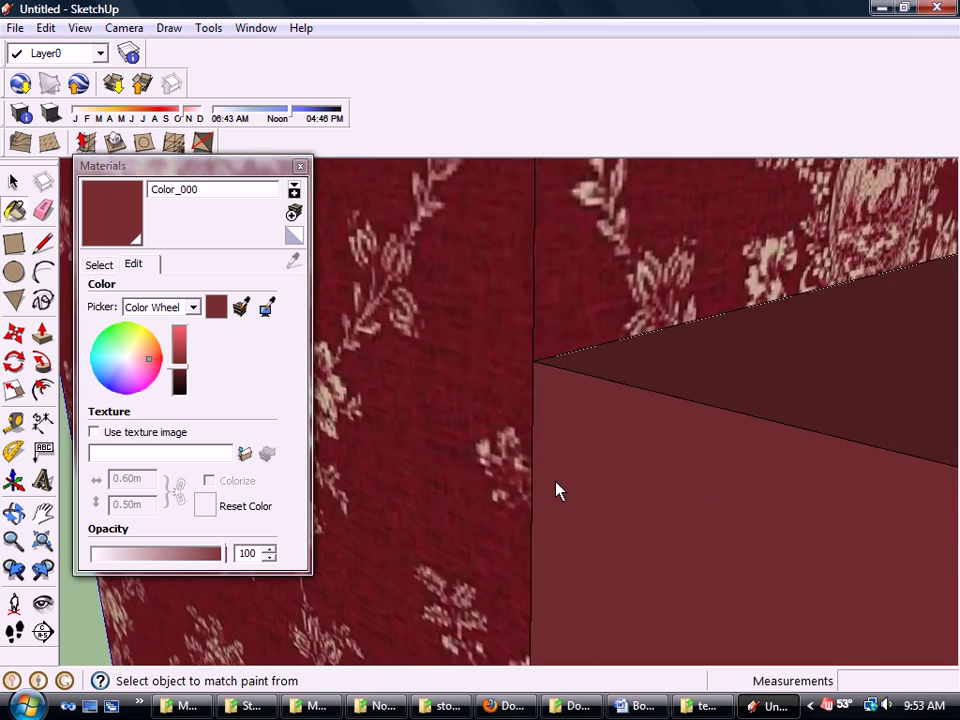
middle_click_drag(558, 490, 313, 392)
scroll(643, 461, "up", 5)
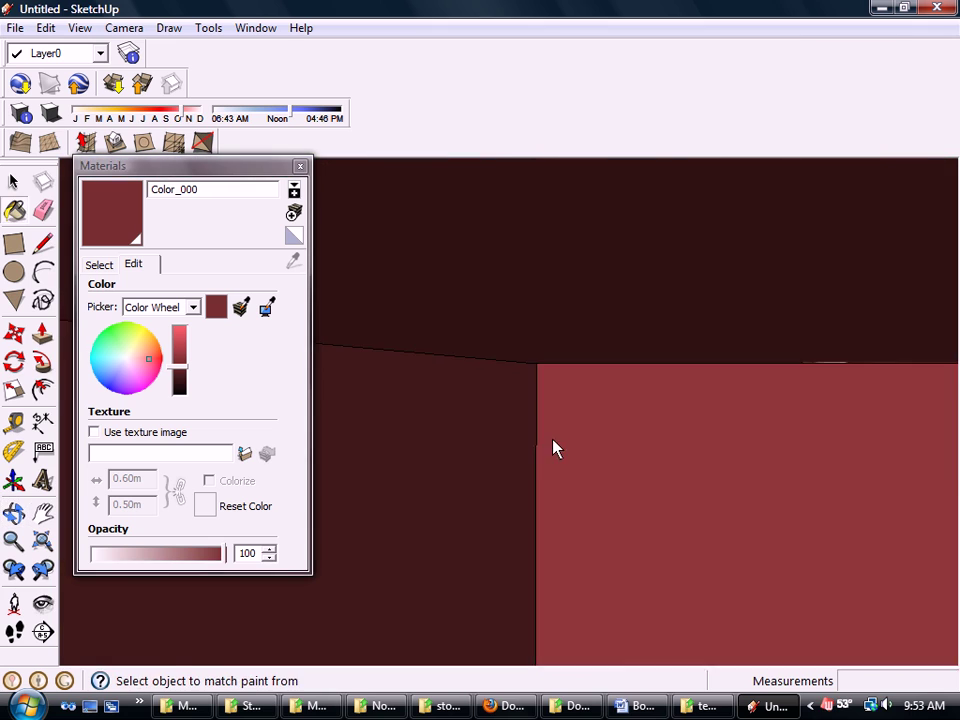
scroll(467, 399, "down", 5)
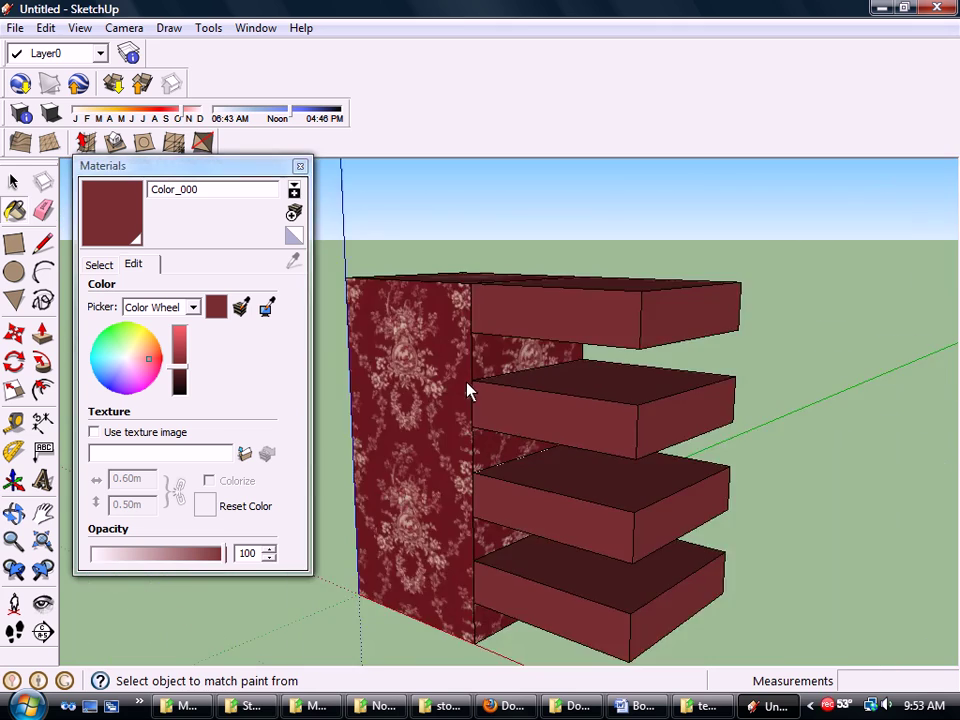
scroll(455, 478, "up", 3)
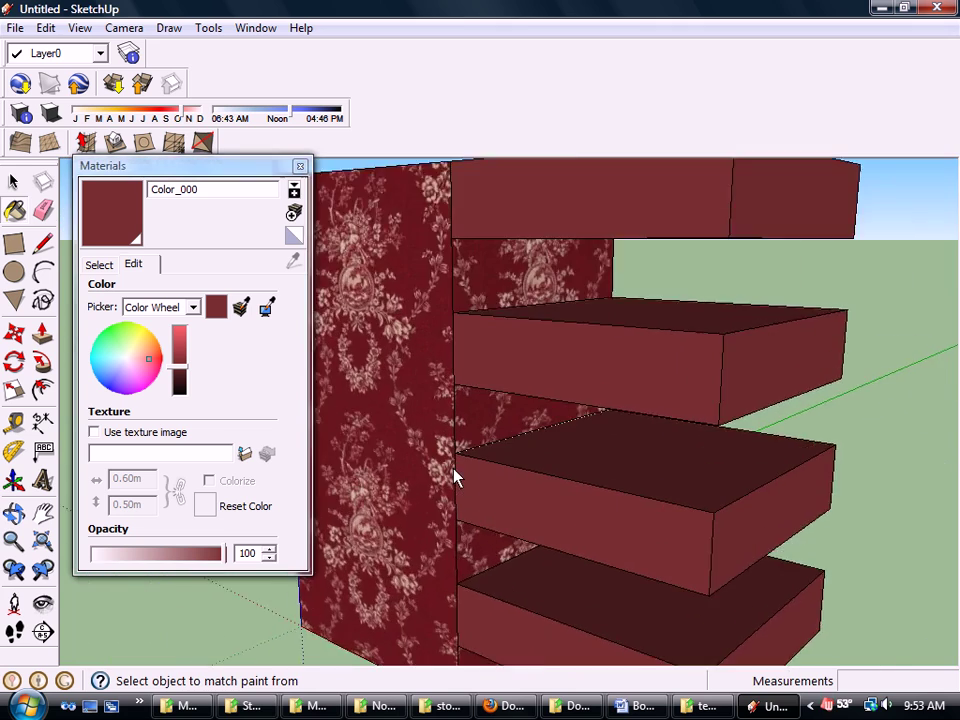
scroll(455, 478, "up", 5)
mouse_move(461, 489)
middle_mouse_down()
mouse_move(497, 476)
mouse_move(276, 420)
mouse_move(246, 429)
middle_mouse_up()
scroll(519, 463, "down", 4)
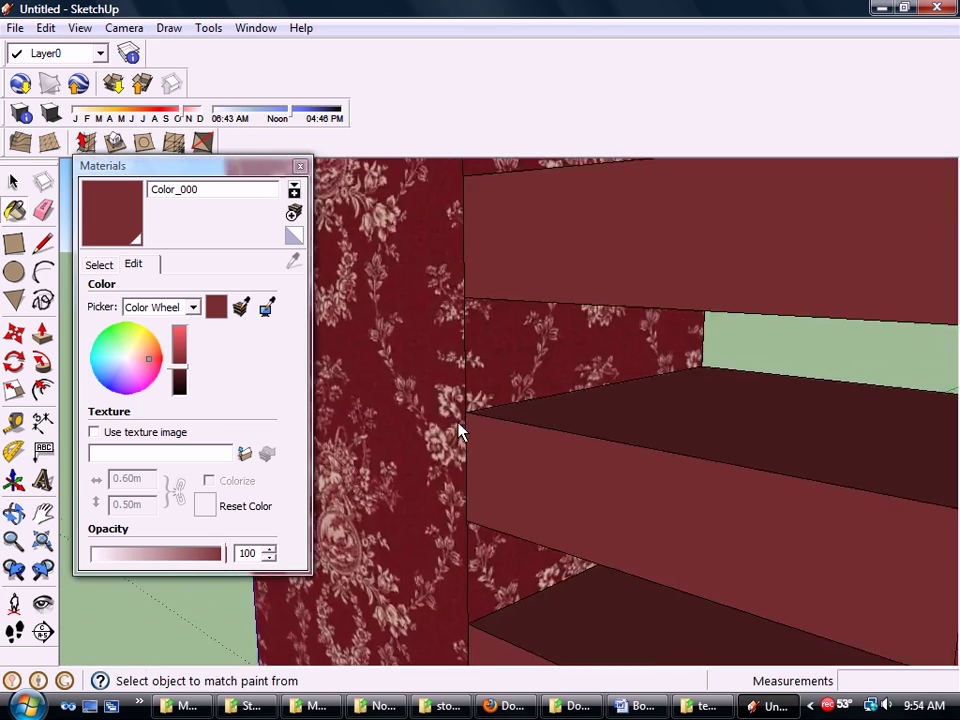
scroll(463, 434, "down", 4)
scroll(474, 545, "up", 6)
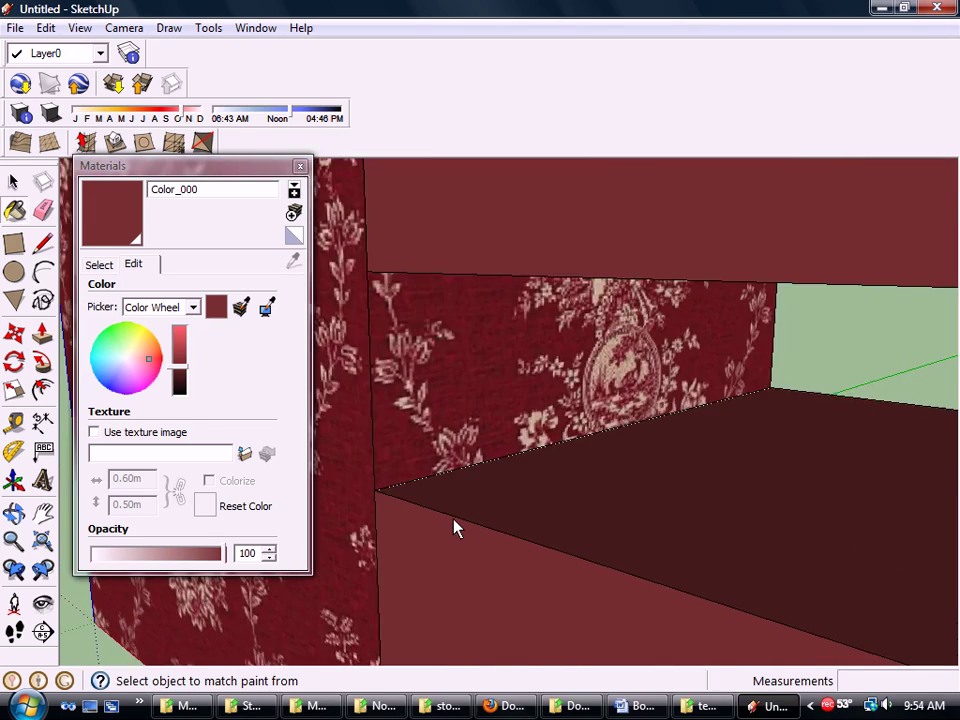
scroll(455, 528, "up", 2)
mouse_move(454, 521)
middle_mouse_down()
mouse_move(467, 461)
mouse_move(296, 424)
mouse_move(418, 463)
middle_mouse_up()
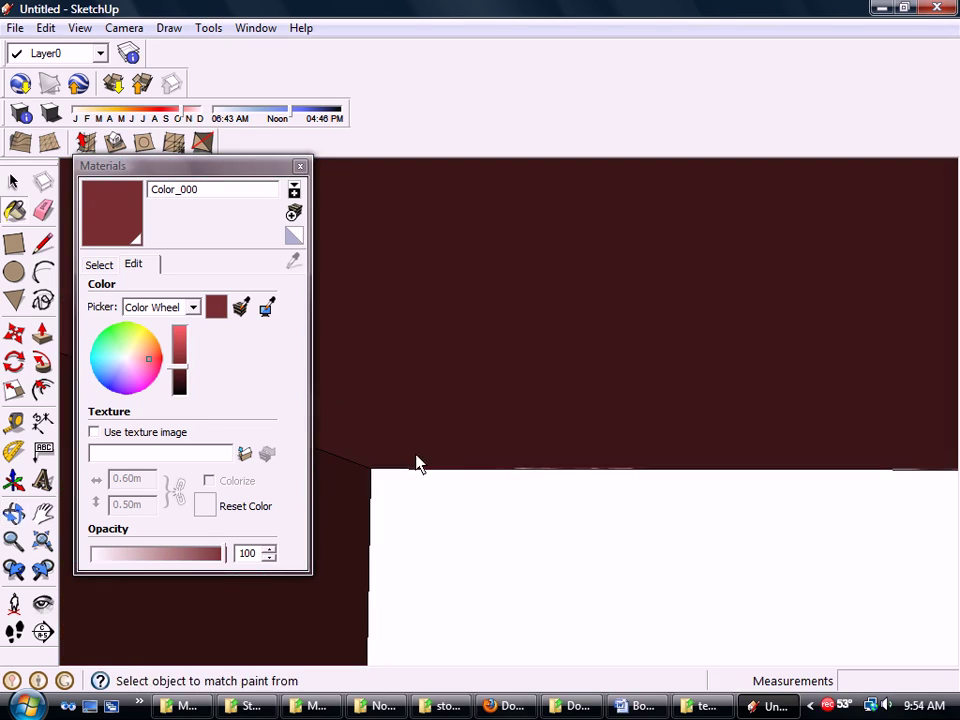
scroll(418, 463, "down", 6)
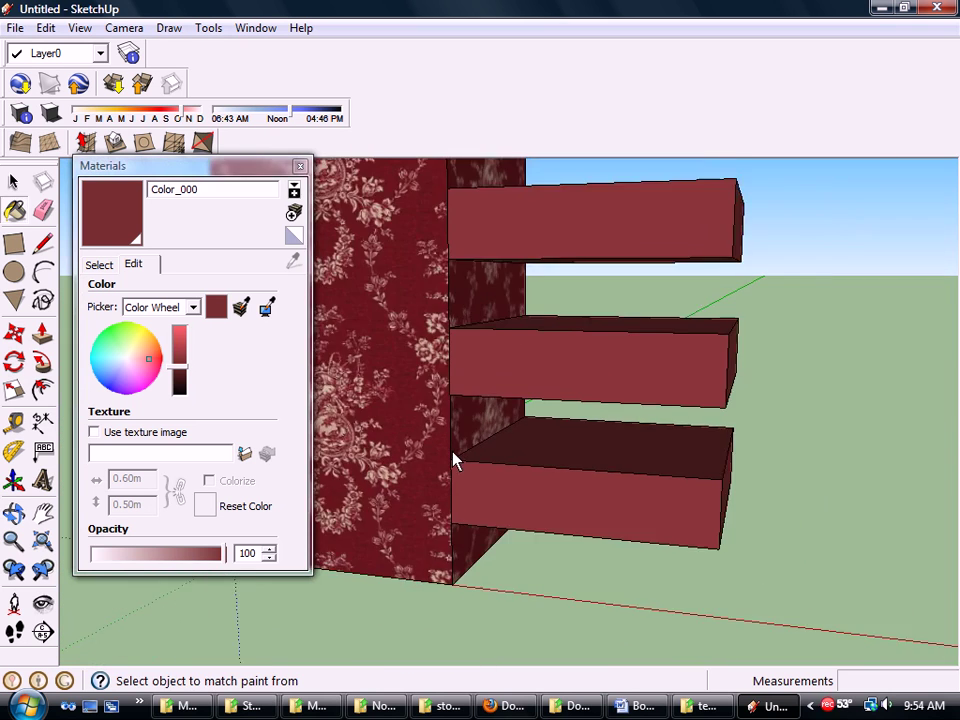
scroll(455, 461, "down", 4)
mouse_move(369, 467)
middle_mouse_down()
mouse_move(735, 531)
mouse_move(490, 527)
mouse_move(677, 561)
middle_mouse_up()
- Purge unused items in Model Info > Statistics to remove bright red Color_A01
left_click(106, 266)
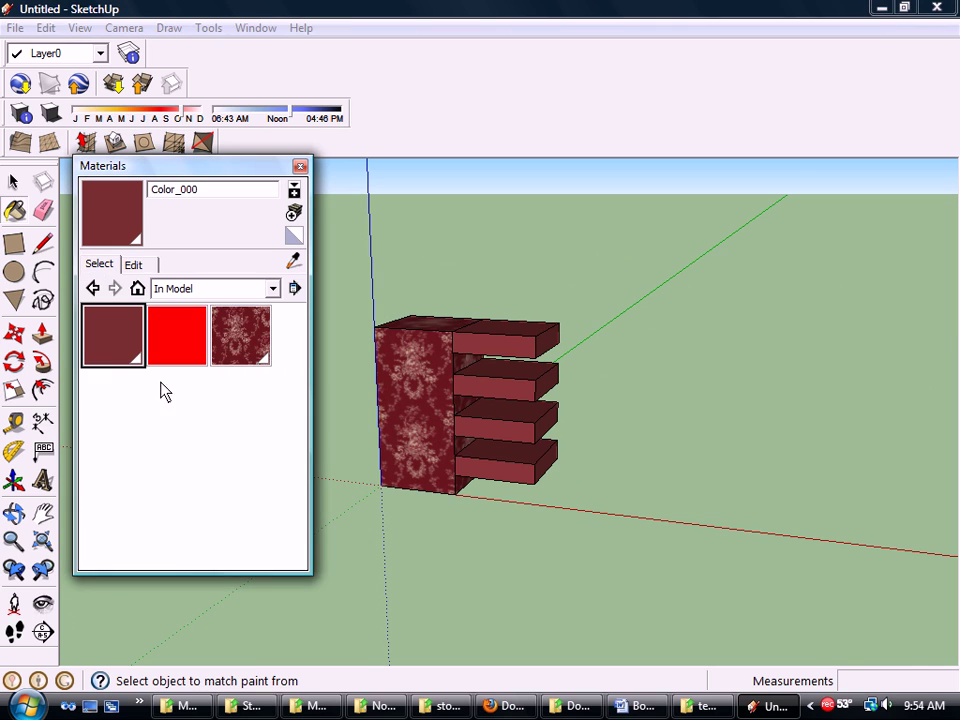
right_click(197, 346)
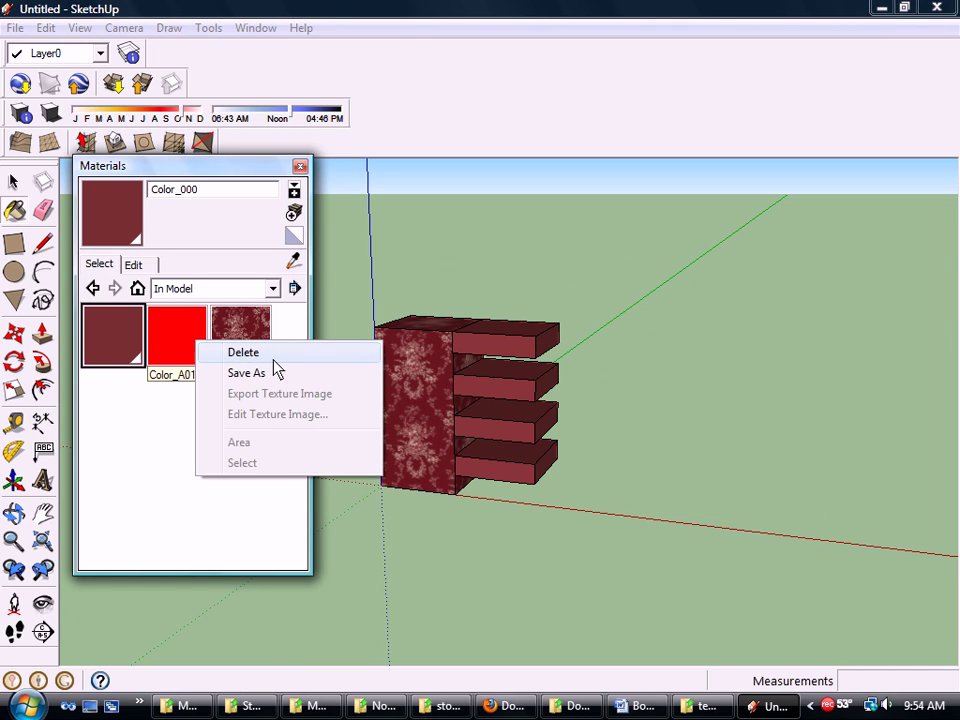
left_click(255, 28)
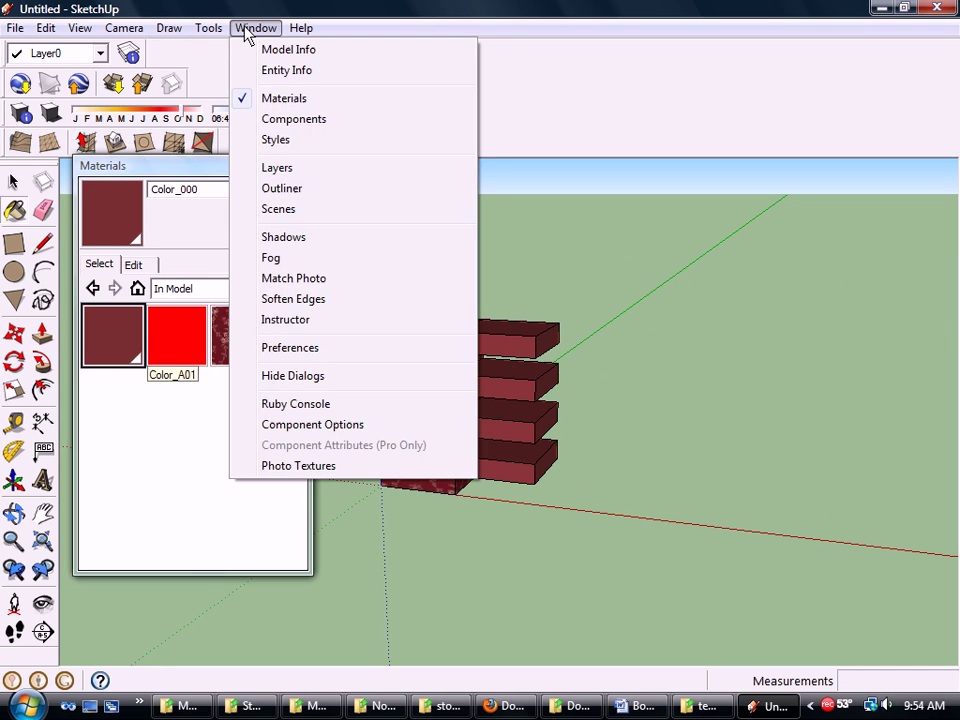
left_click(282, 48)
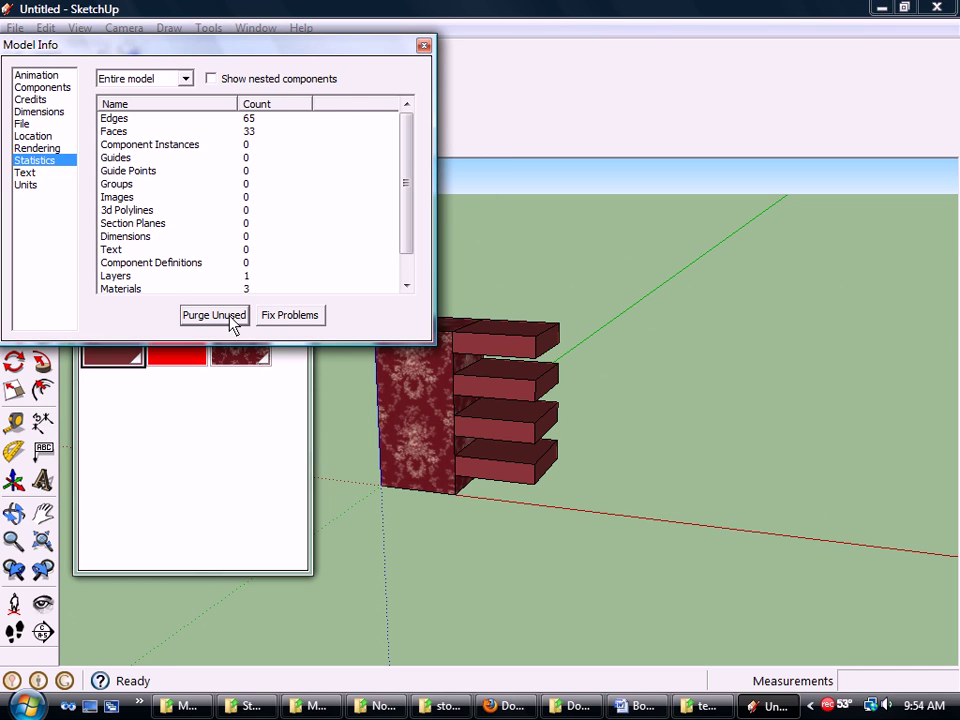
left_click(216, 316)
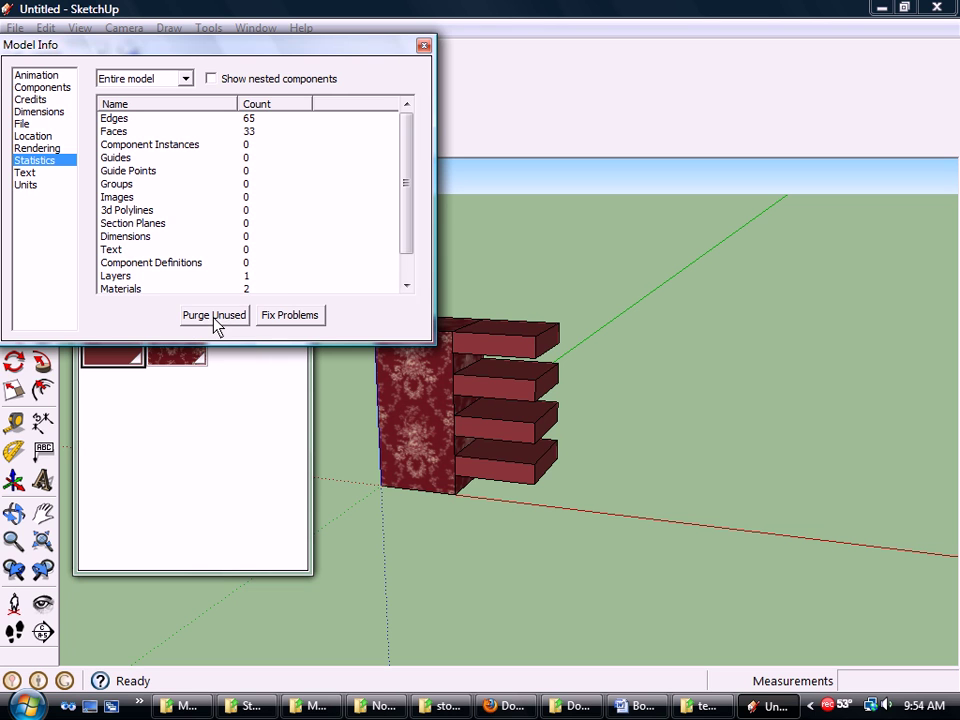
left_click(293, 260)
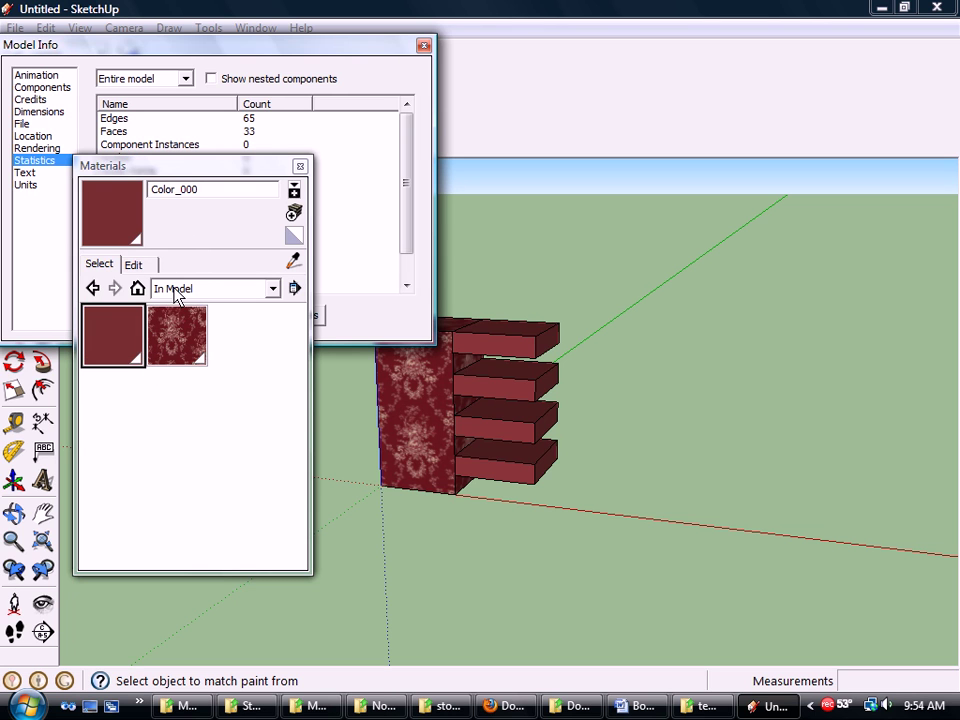
left_click(424, 46)
mouse_move(482, 291)
middle_mouse_down()
mouse_move(596, 349)
mouse_move(648, 350)
mouse_move(639, 414)
mouse_move(495, 384)
mouse_move(437, 385)
mouse_move(294, 326)
mouse_move(754, 392)
mouse_move(482, 386)
mouse_move(686, 399)
mouse_move(619, 456)
mouse_move(452, 433)
mouse_move(692, 471)
mouse_move(598, 457)
middle_mouse_up()
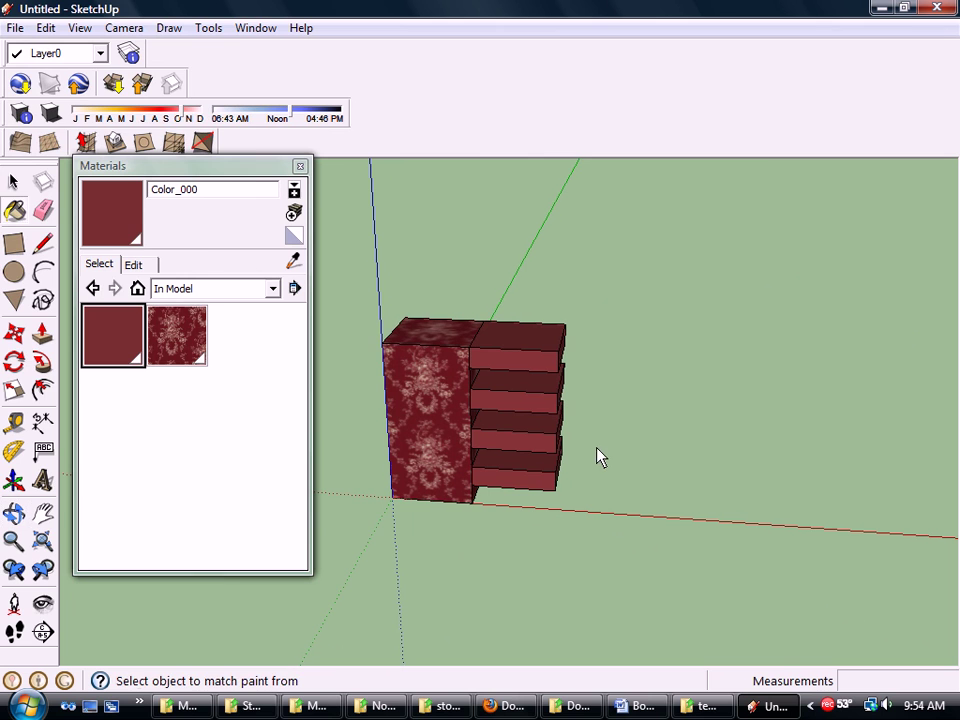
- Start Save As and browse to the DATA (D:) drive
left_click(16, 28)
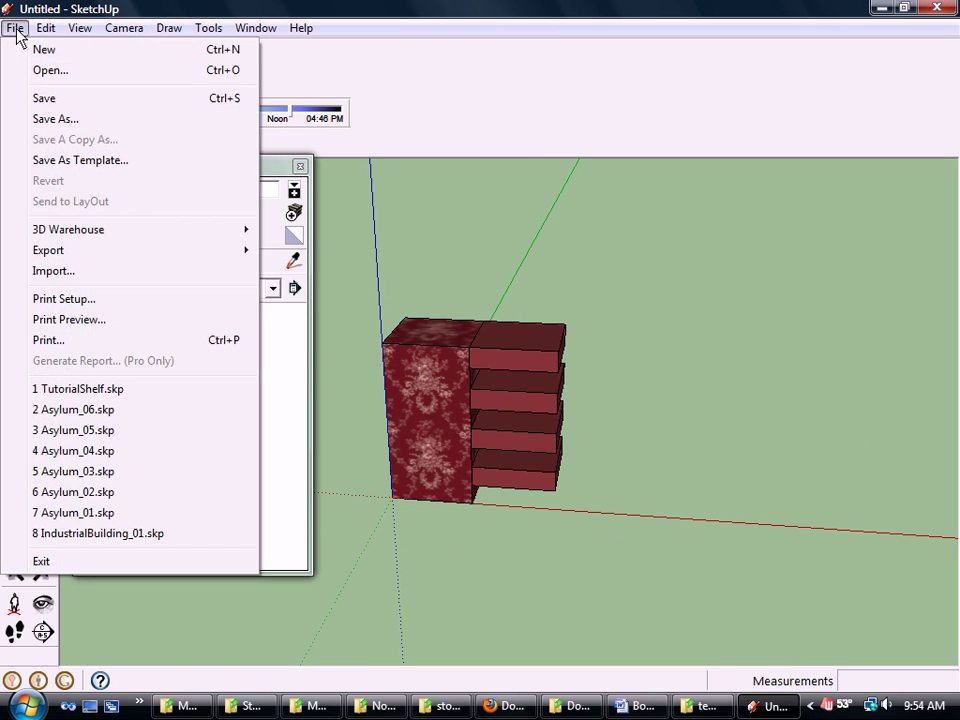
left_click(52, 118)
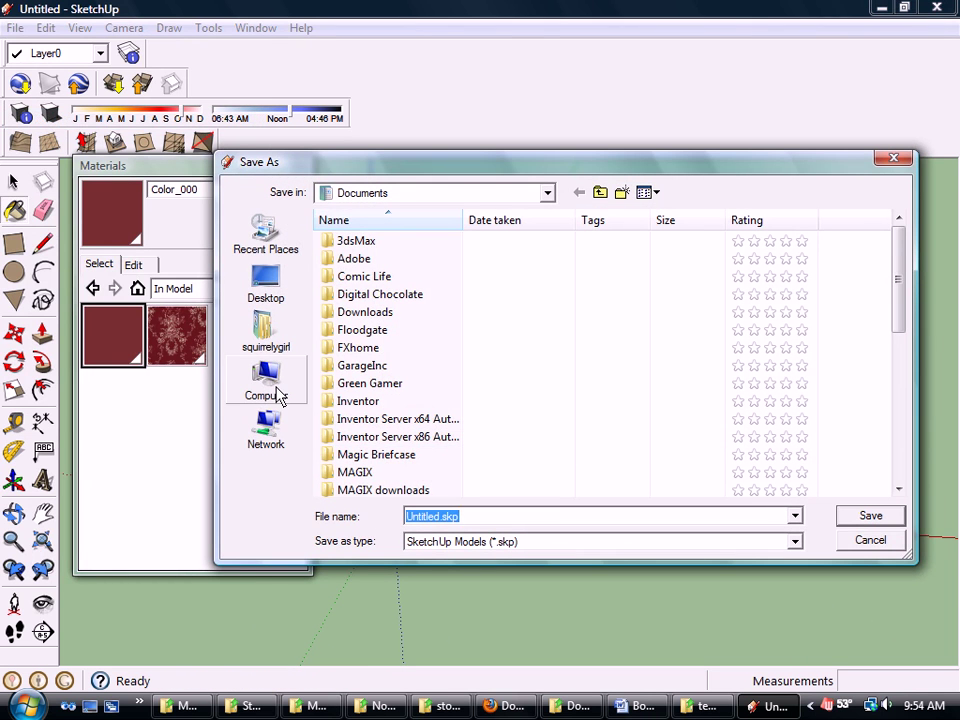
left_click(273, 390)
double_click(632, 264)
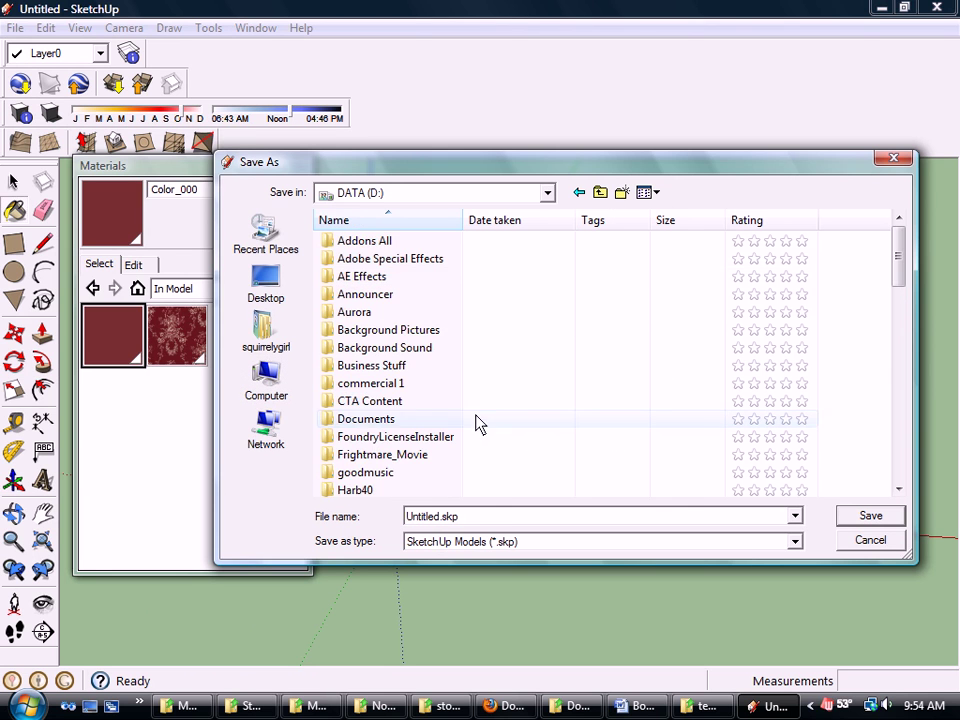
- Navigate into Sketchup Files, then the Tutorials folder
scroll(476, 415, "down", 3)
scroll(476, 412, "down", 7)
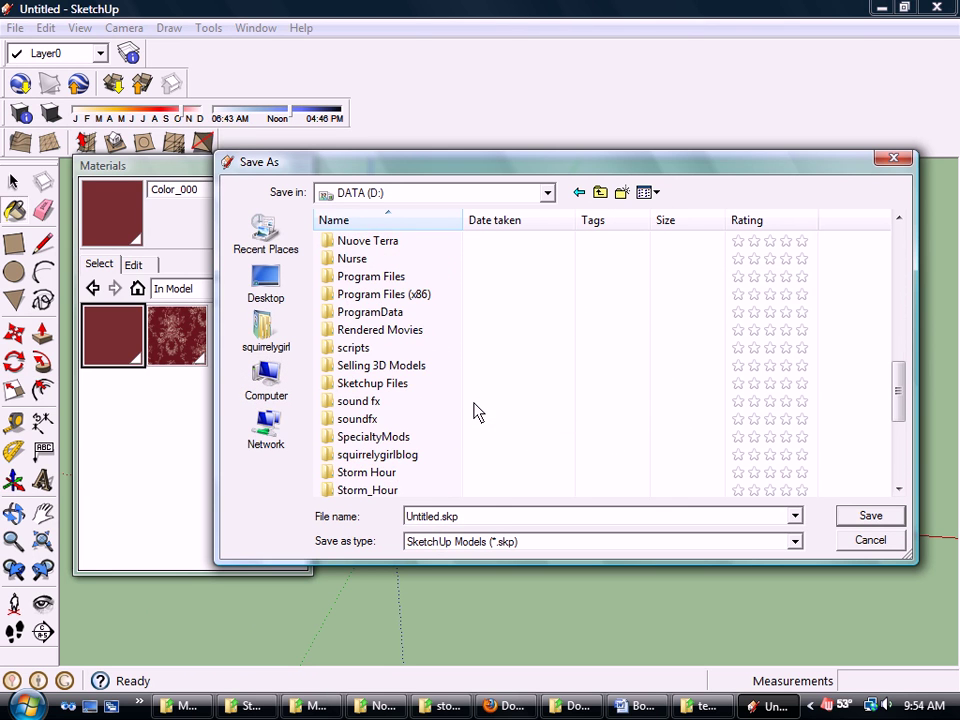
scroll(476, 412, "down", 3)
scroll(440, 420, "down", 2)
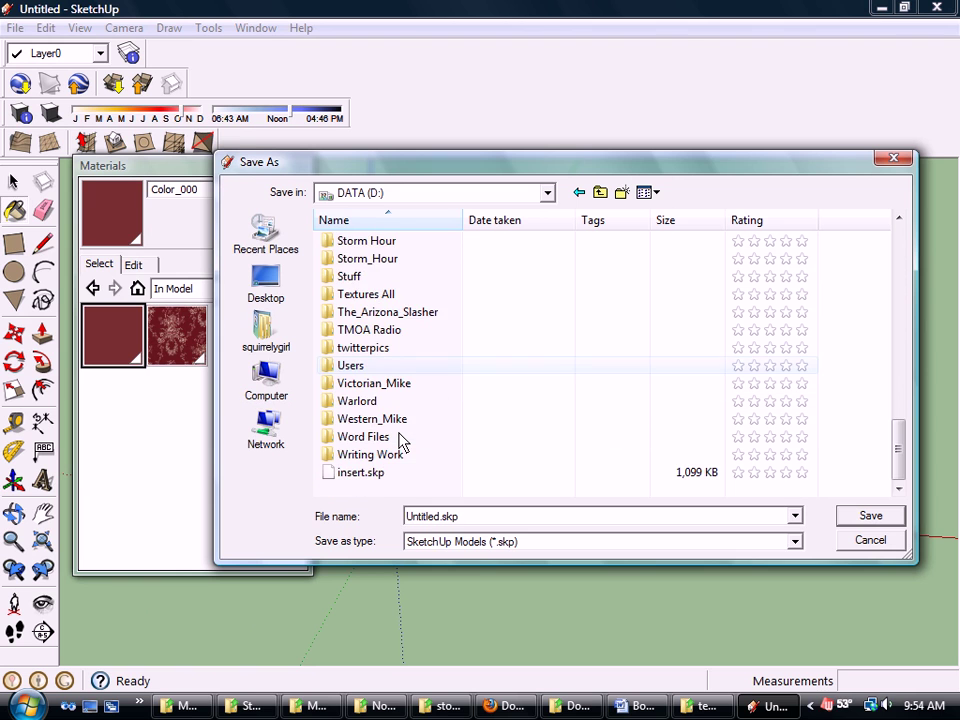
scroll(401, 441, "up", 3)
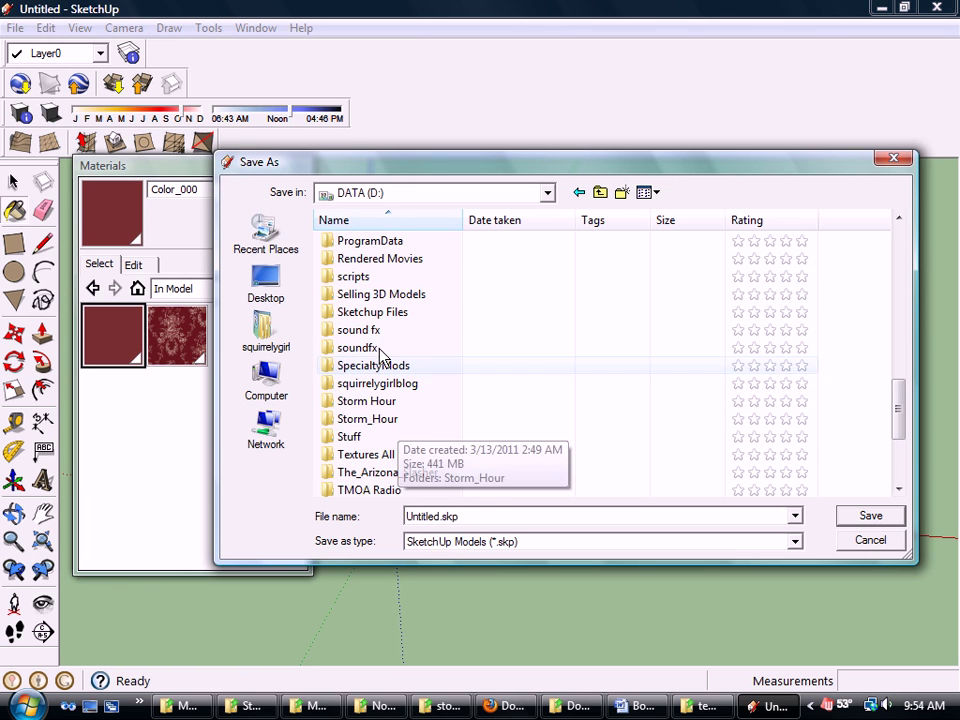
double_click(362, 314)
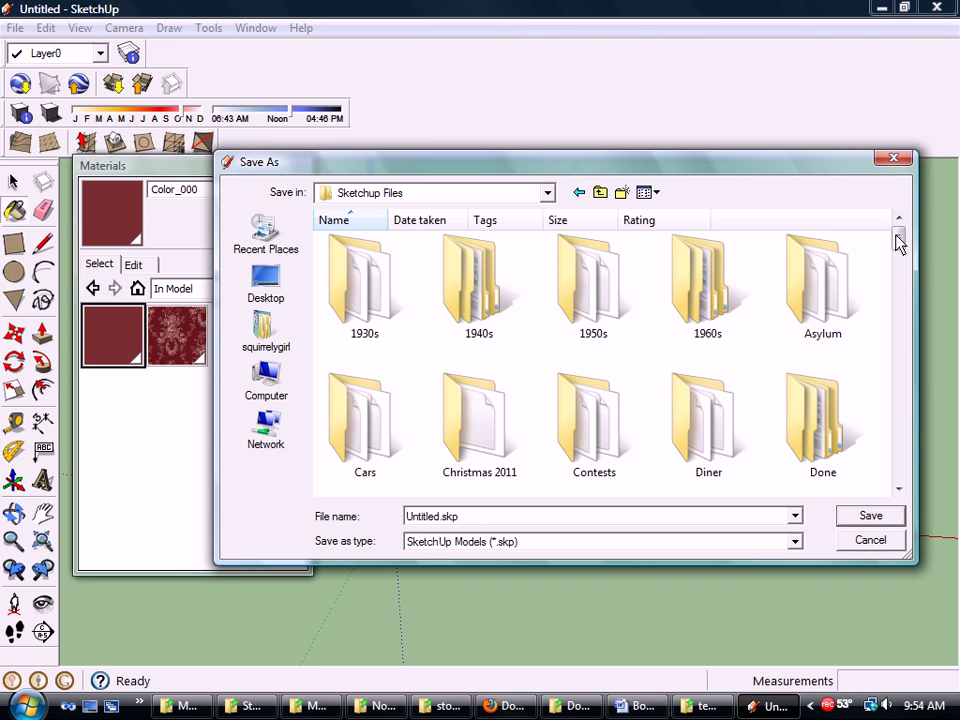
left_click_drag(898, 243, 898, 337)
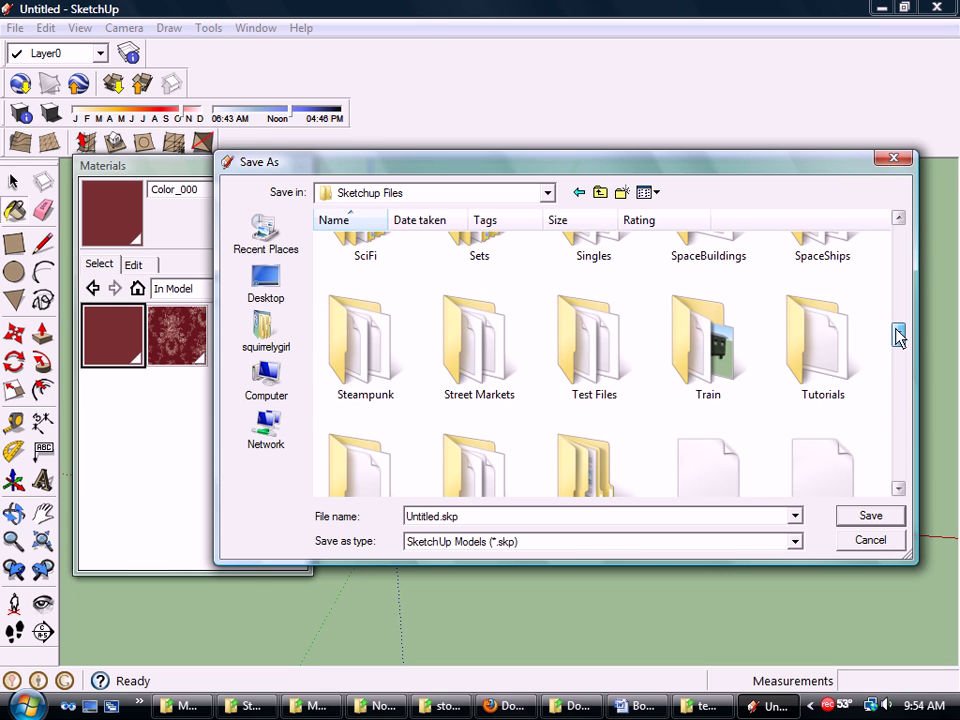
double_click(831, 347)
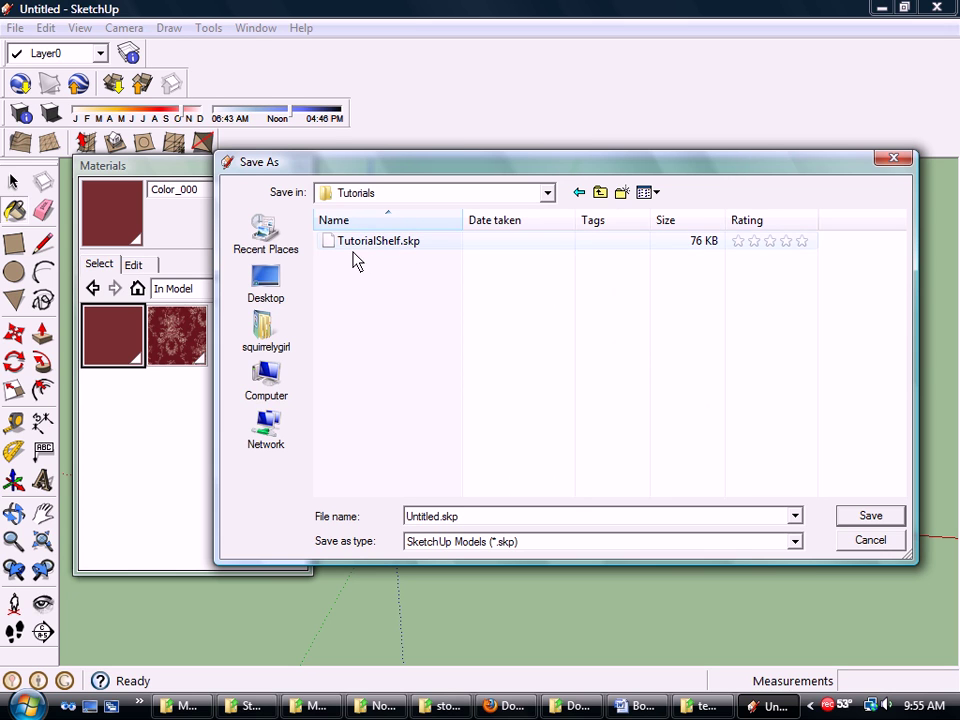
left_click(798, 543)
- Save over TutorialShelf.skp in SketchUp Version 6 format, confirming the replacement
left_click(798, 543)
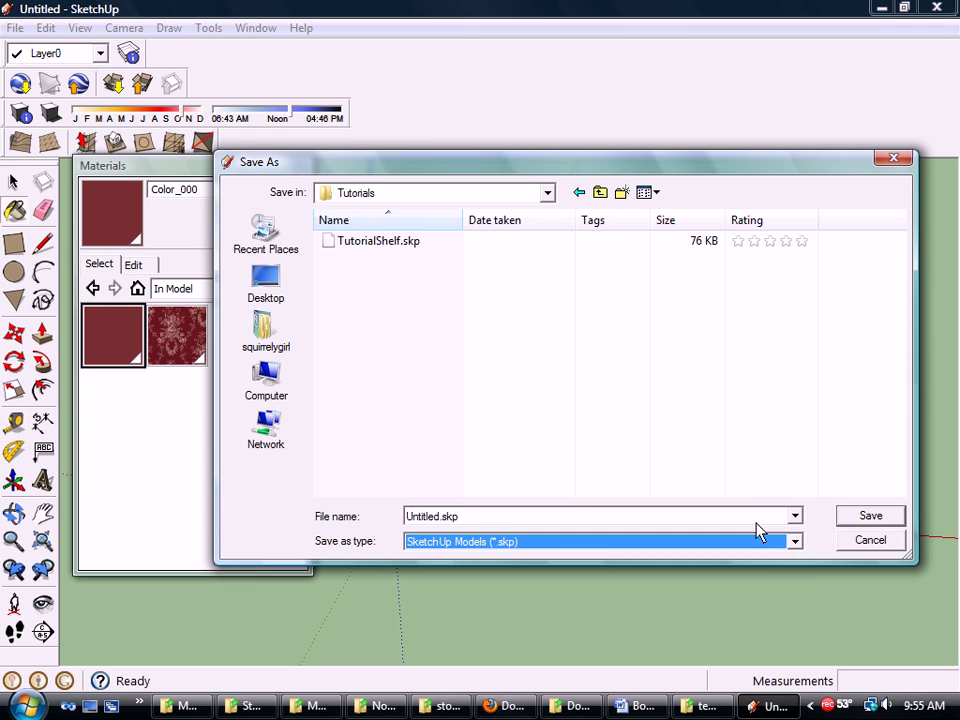
left_click(378, 245)
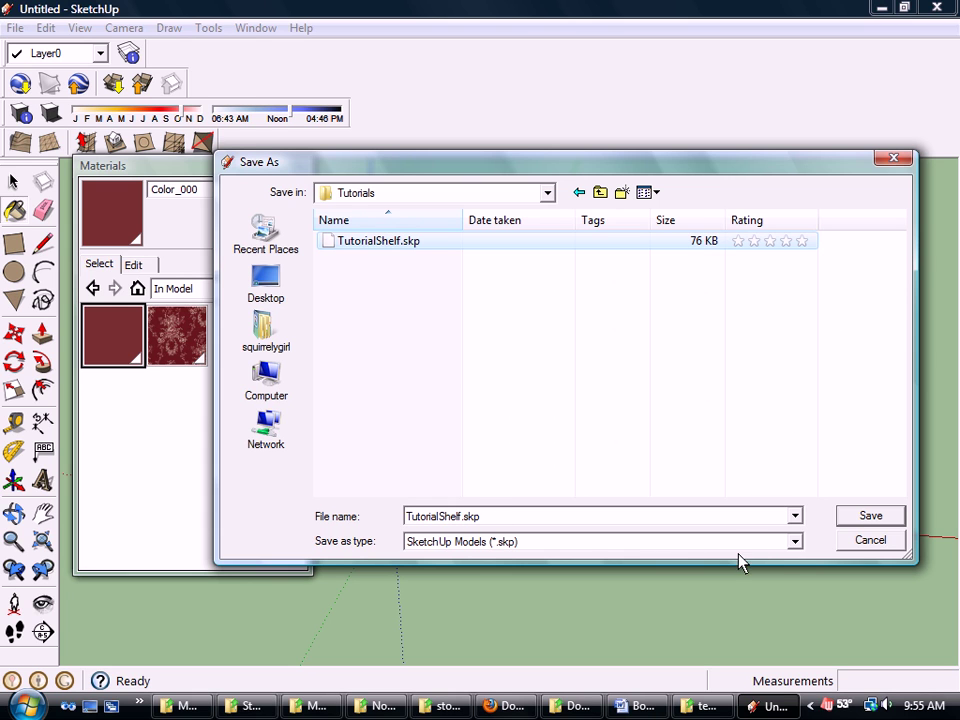
left_click(794, 543)
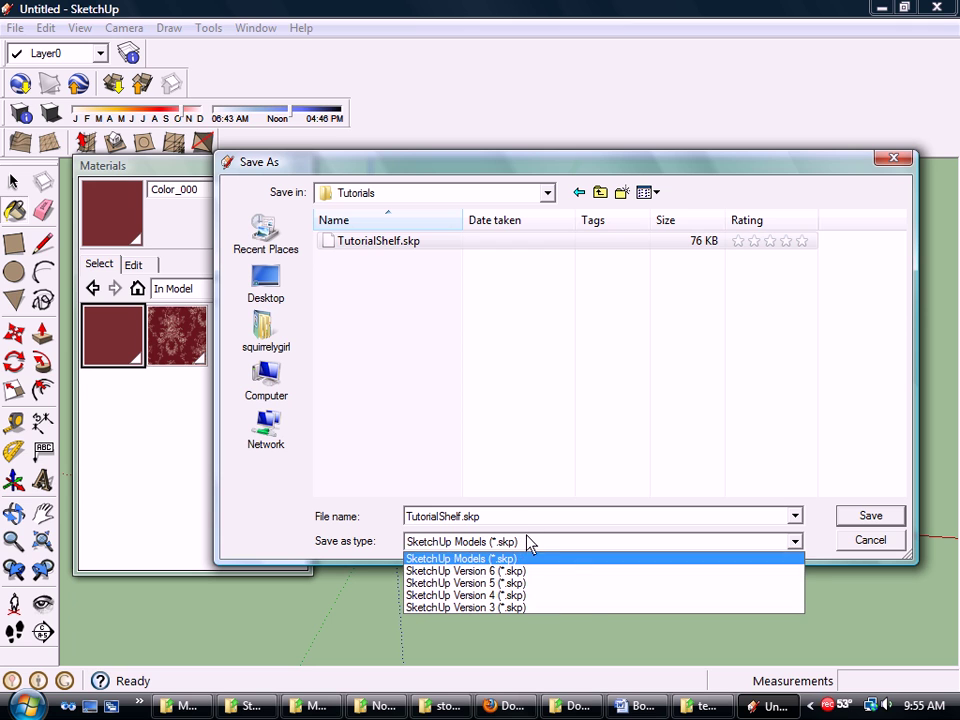
left_click(590, 580)
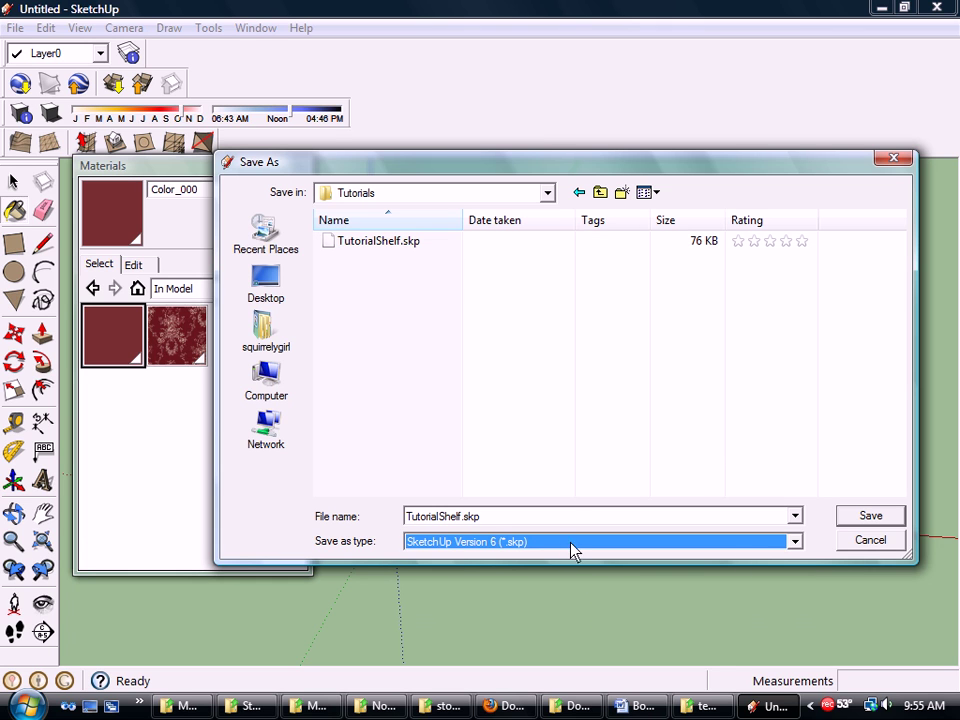
left_click(872, 522)
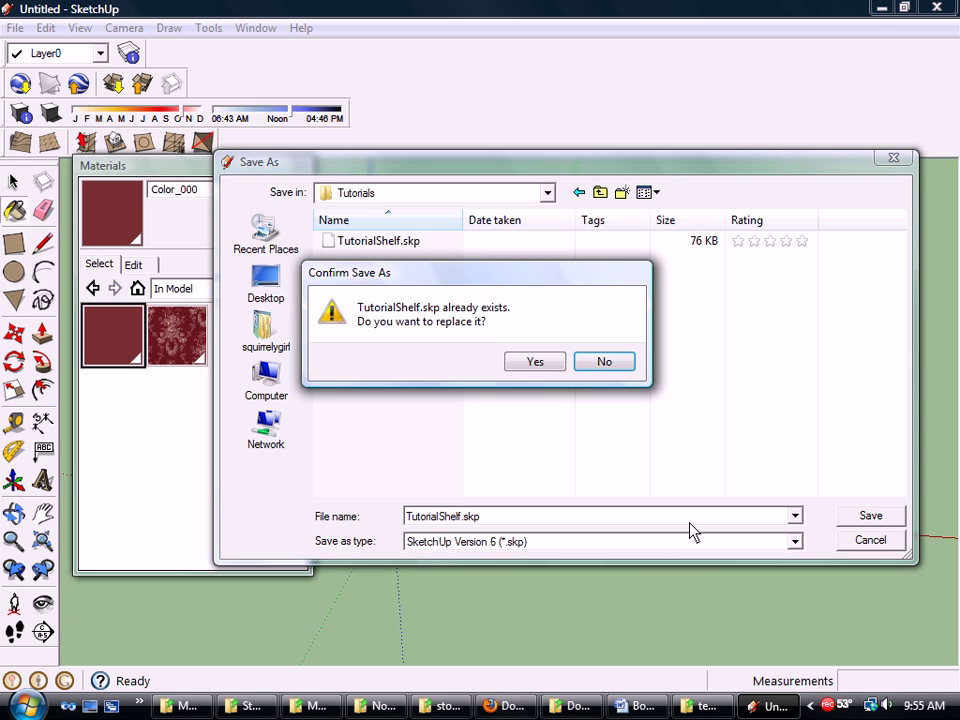
left_click(545, 368)
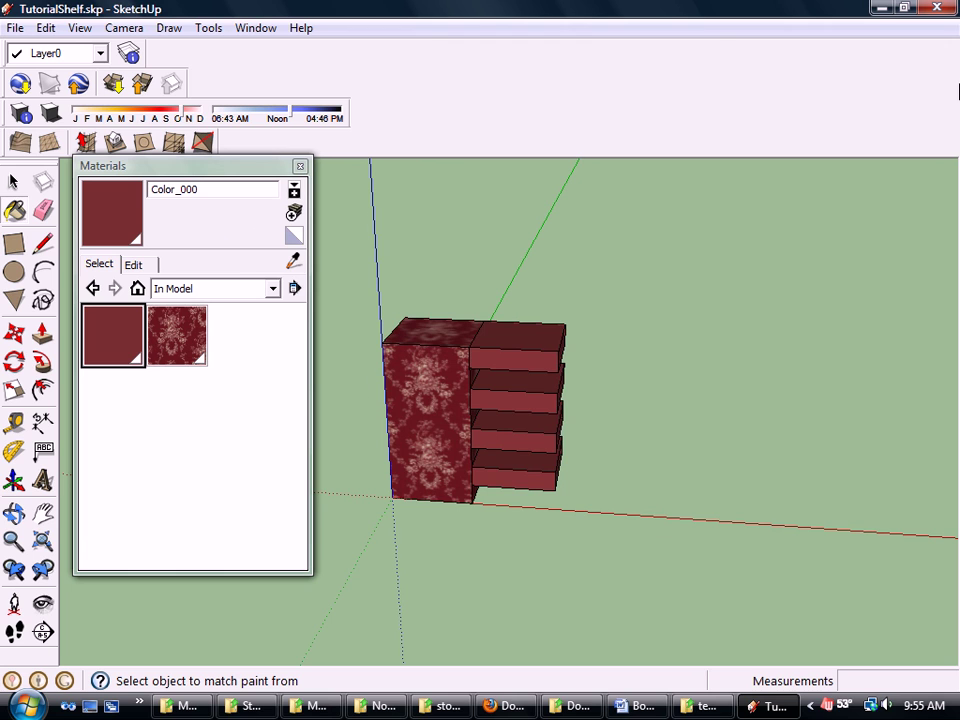
- Close SketchUp and open the AddOn folder in the Moviestorm modding Explorer window
left_click(936, 10)
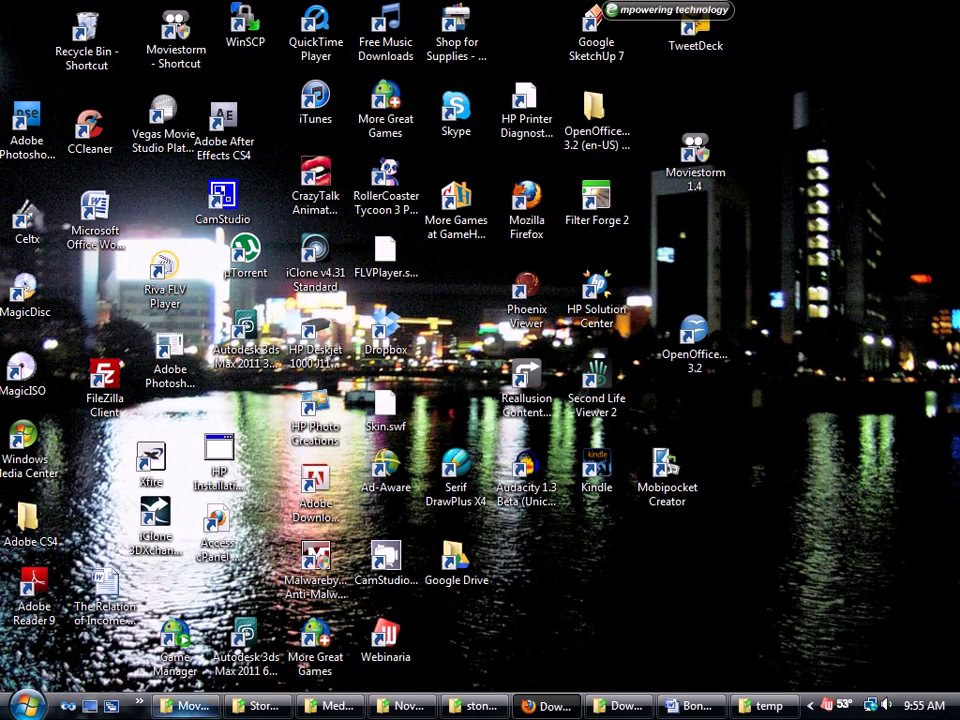
left_click(187, 706)
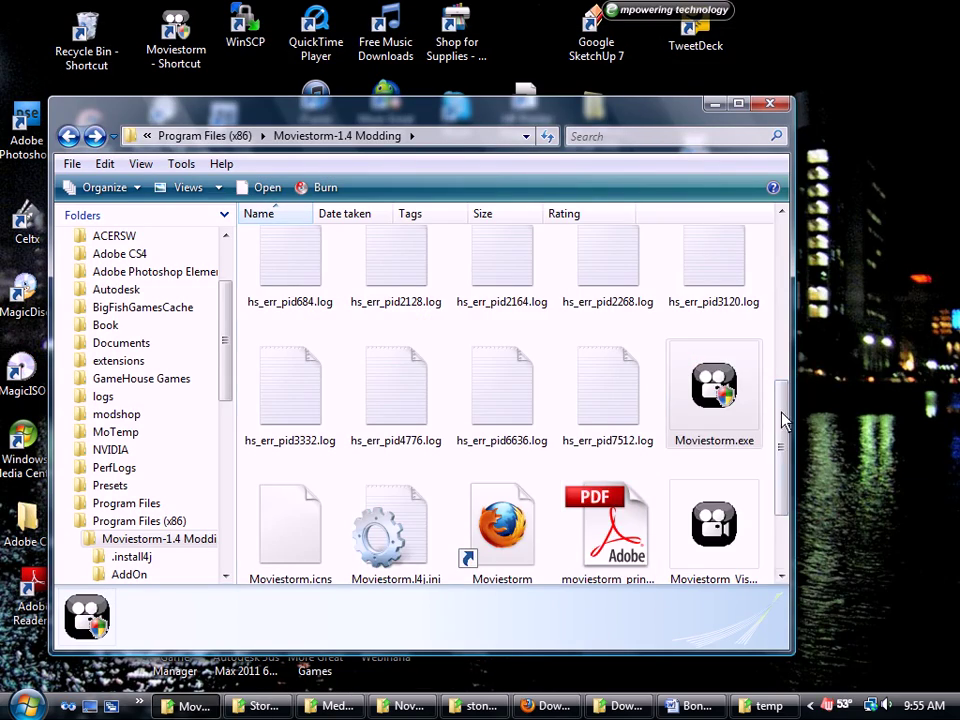
scroll(778, 283, "up", 3)
scroll(778, 283, "up", 5)
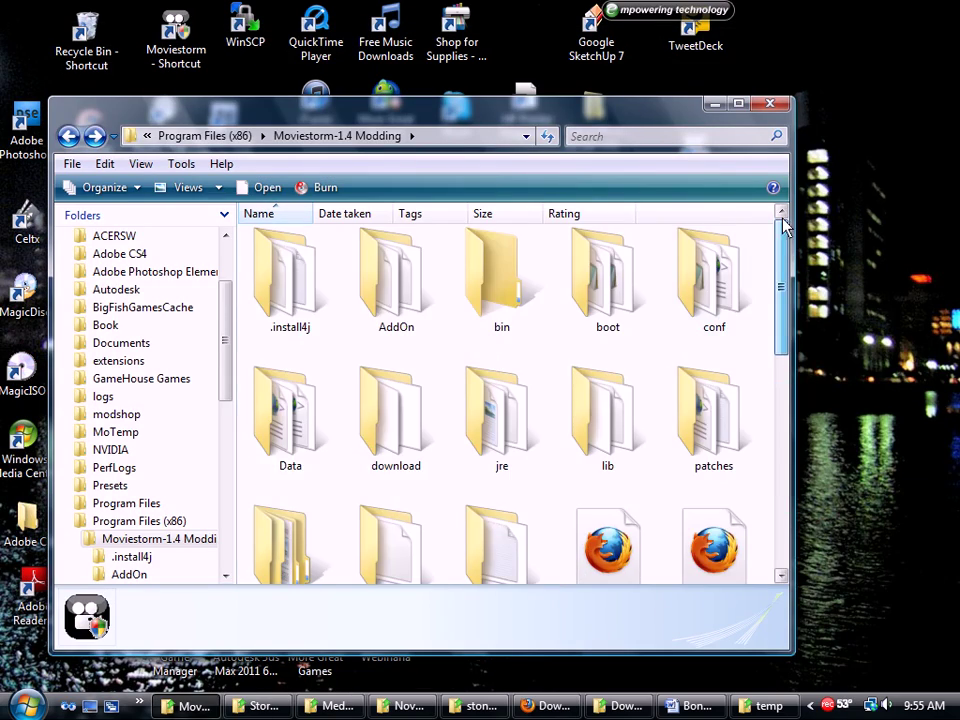
left_click(390, 300)
double_click(390, 300)
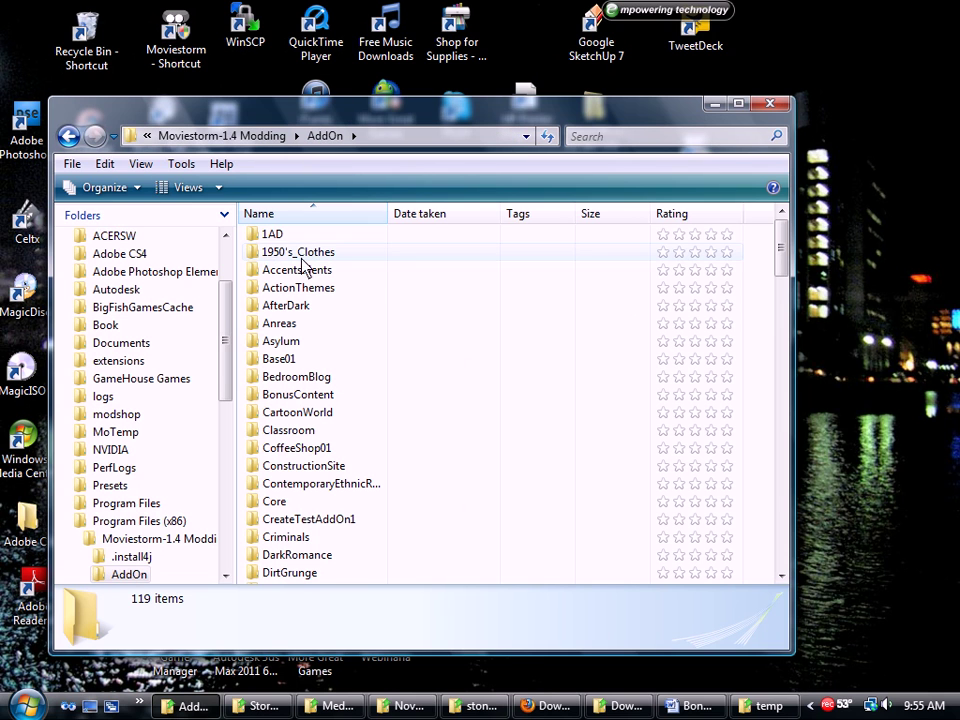
- Browse the AddOn contents down to Tutorial01, then go back to Moviestorm-1.4 Modding
left_click(74, 165)
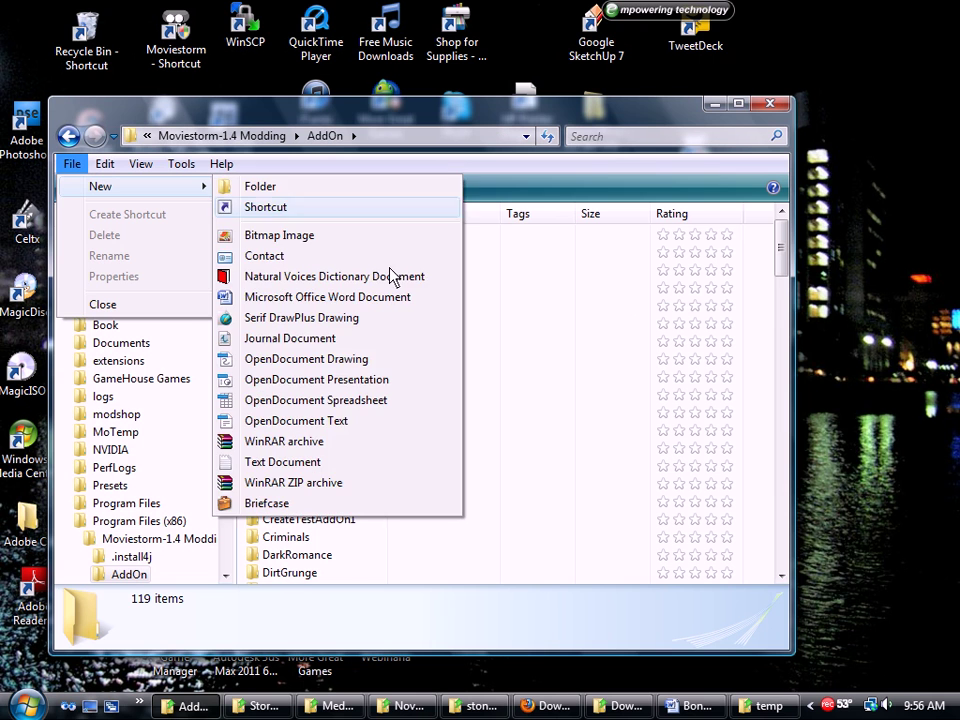
left_click(785, 243)
left_click_drag(785, 243, 776, 484)
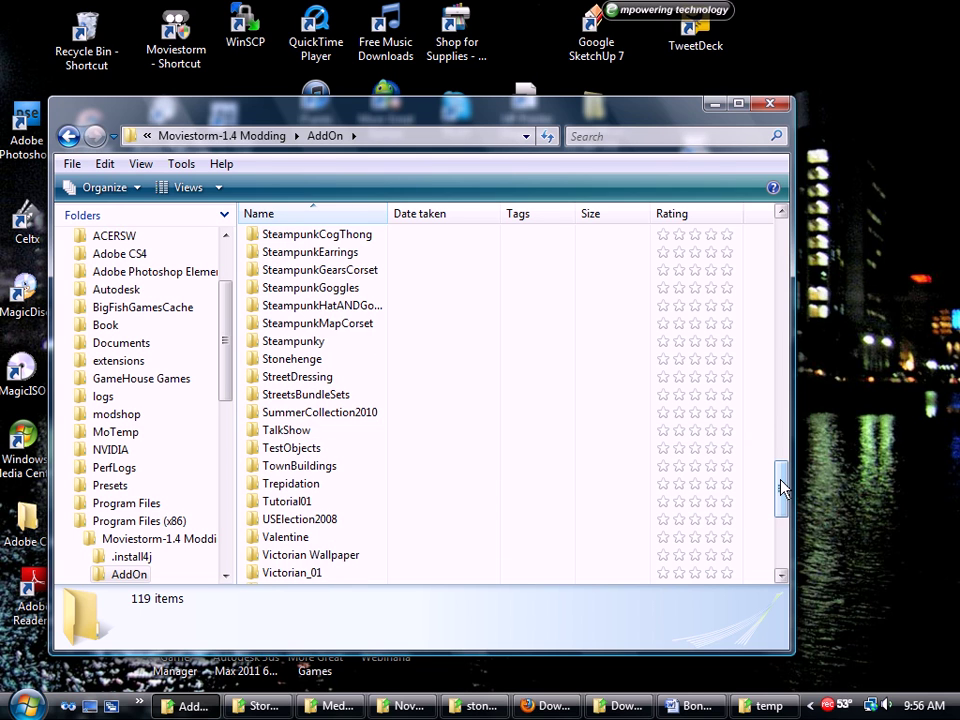
left_click_drag(782, 488, 782, 490)
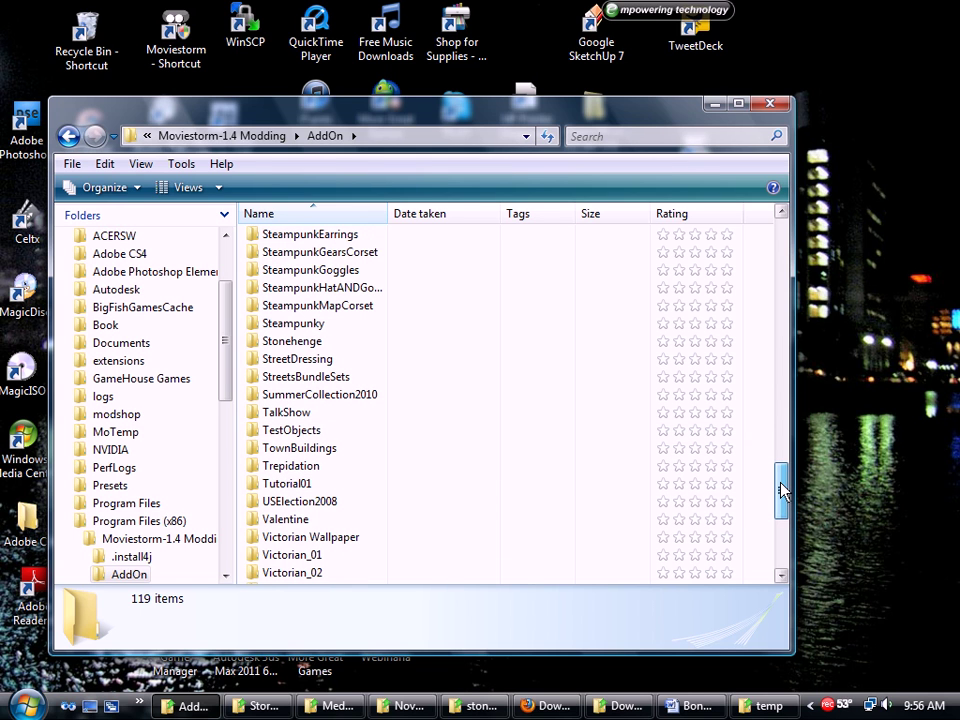
left_click(444, 486)
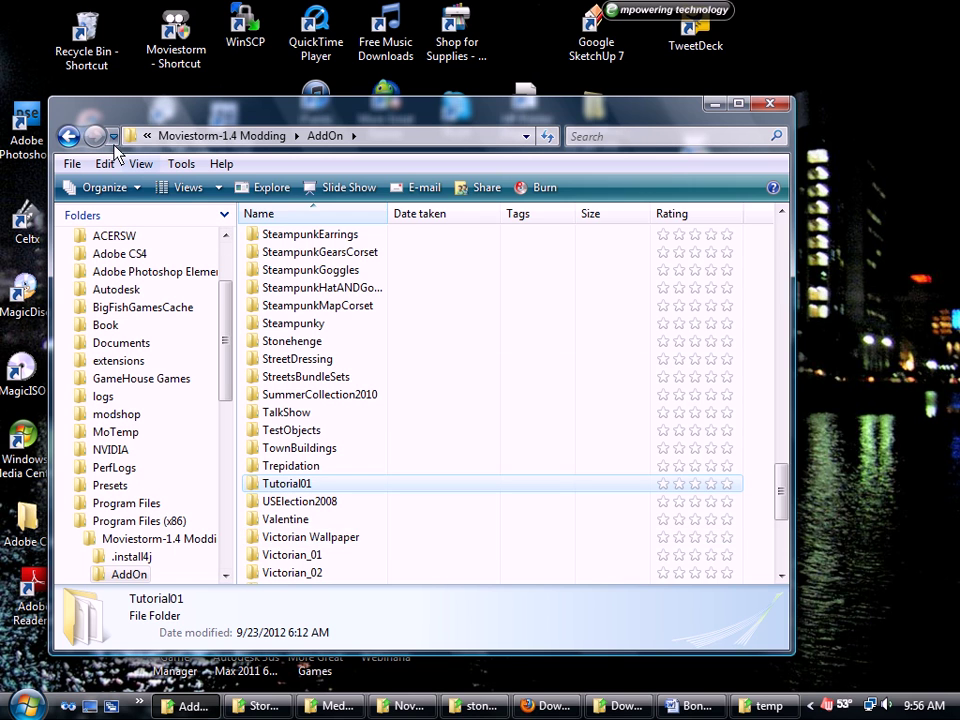
left_click(67, 135)
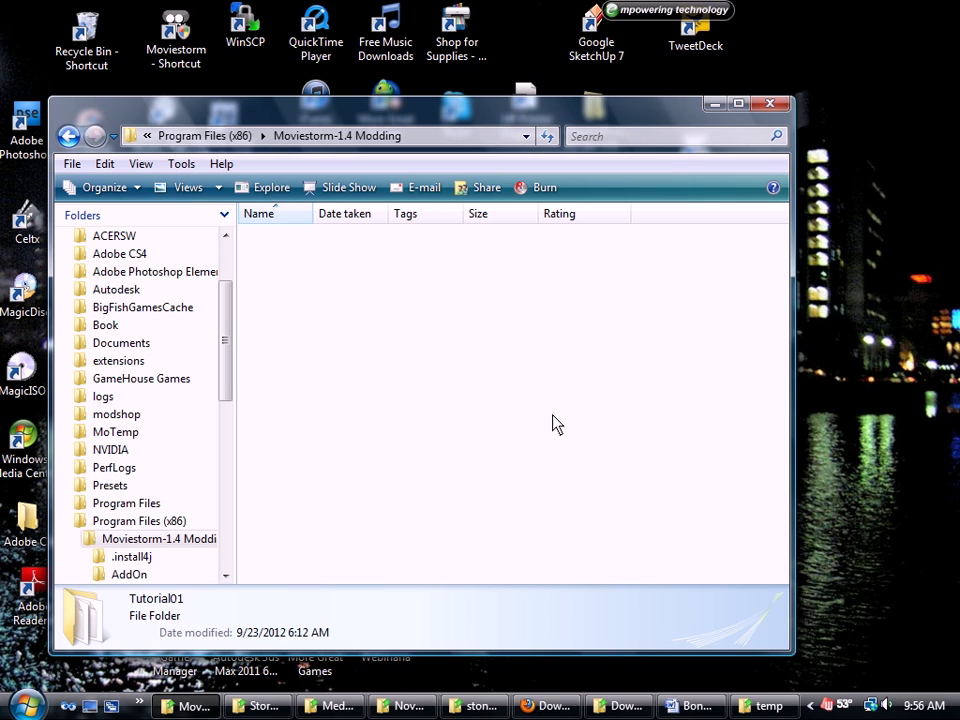
- Scroll the Moviestorm-1.4 Modding folder and run Moviestorm.exe to bring up the launcher
scroll(778, 390, "down", 3)
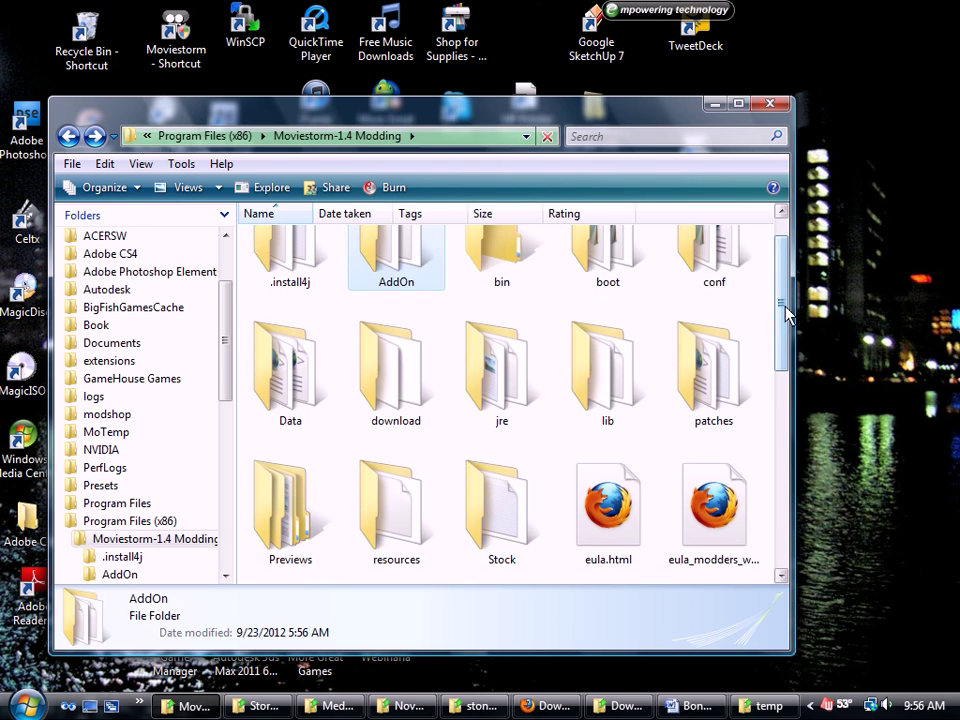
left_click_drag(787, 314, 781, 461)
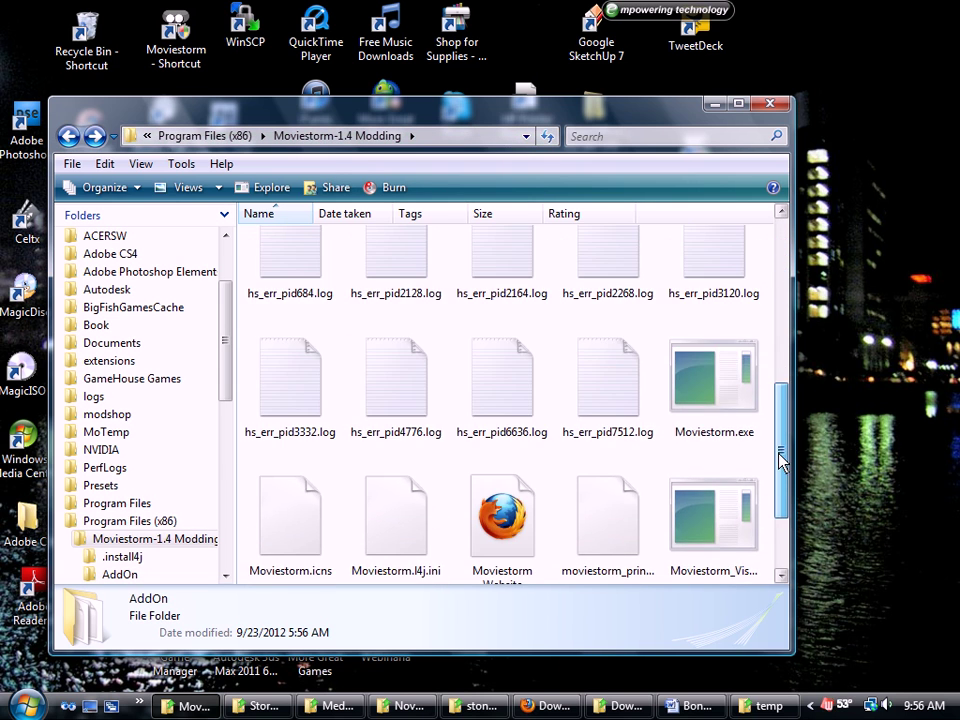
left_click(722, 421)
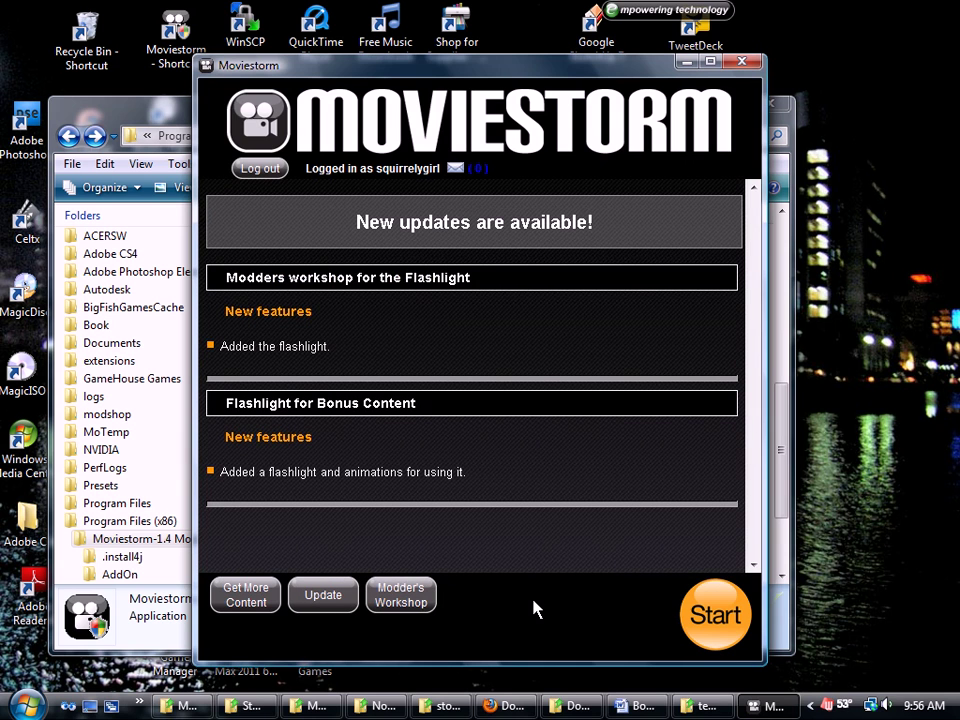
- Start the Modder's Workshop from the Moviestorm launcher and wait through the Please Wait screen
left_click(410, 596)
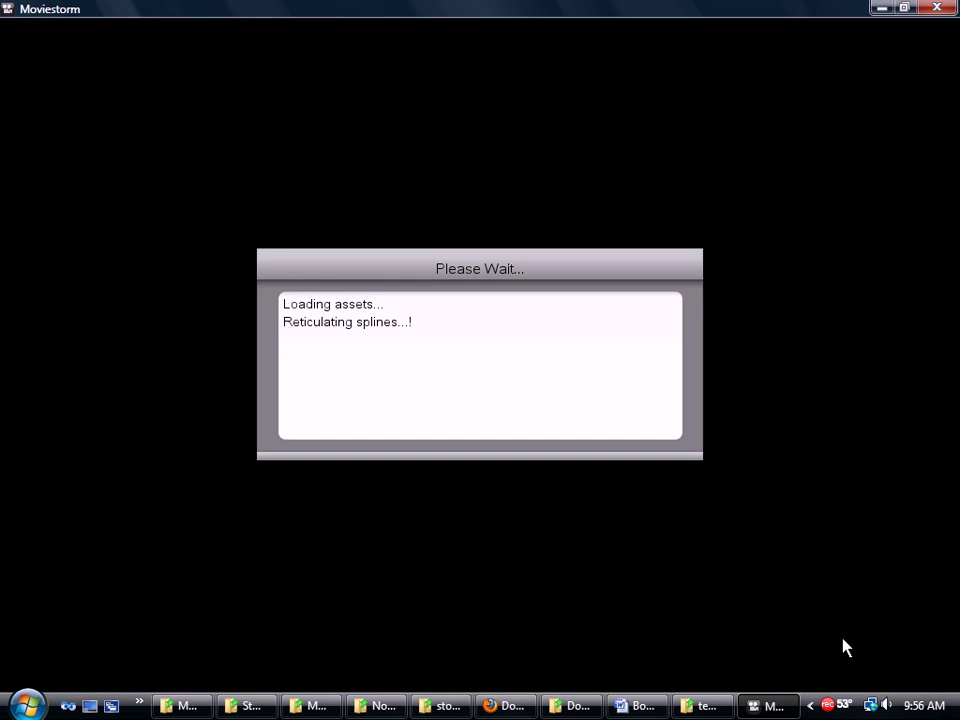
right_click(827, 704)
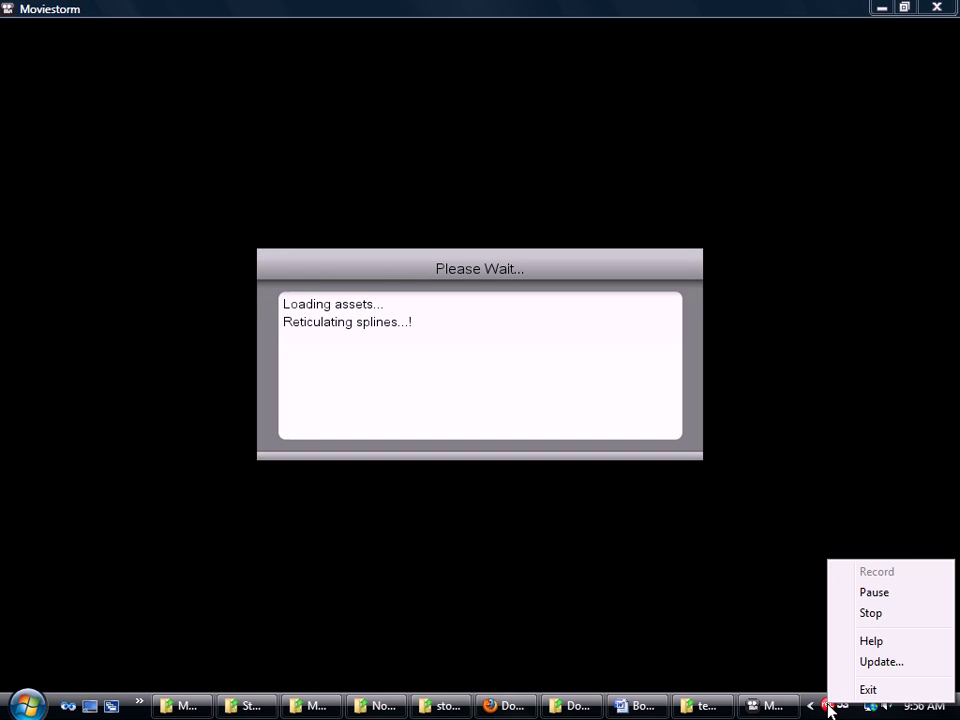